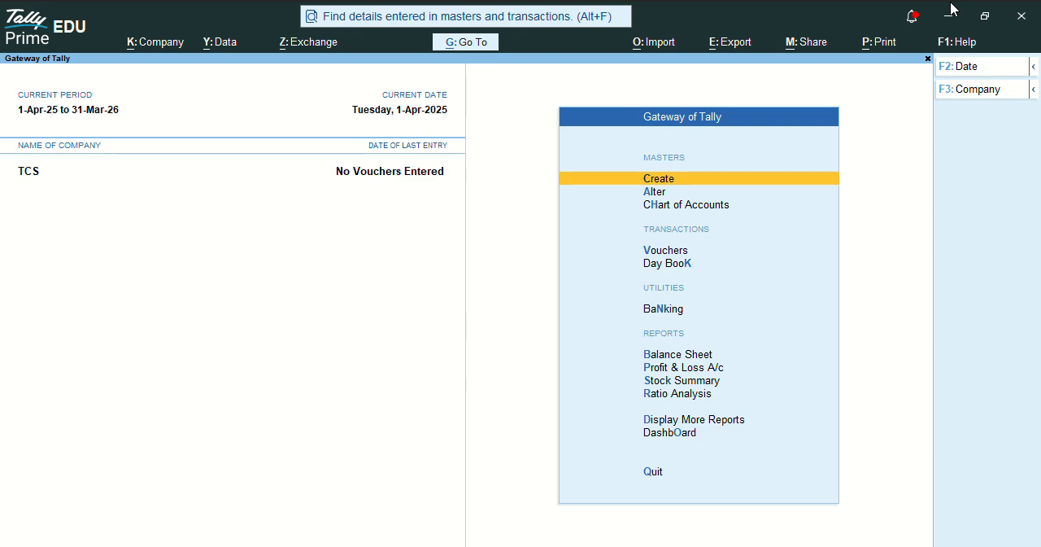
# - Enable GST for the company and accept its active Regular registration details for Rajasthan
pyautogui.press('F11')
pyautogui.press('Down')
pyautogui.press('Down')
pyautogui.press('Down')
pyautogui.press('Down')
pyautogui.press('Down')
pyautogui.press('Down')
pyautogui.press('Down')
pyautogui.press('Down')
pyautogui.press('Down')
pyautogui.press('Down')
pyautogui.press('Down')
pyautogui.press('Down')
pyautogui.press('Return')
pyautogui.press('Return')
pyautogui.press('Return')
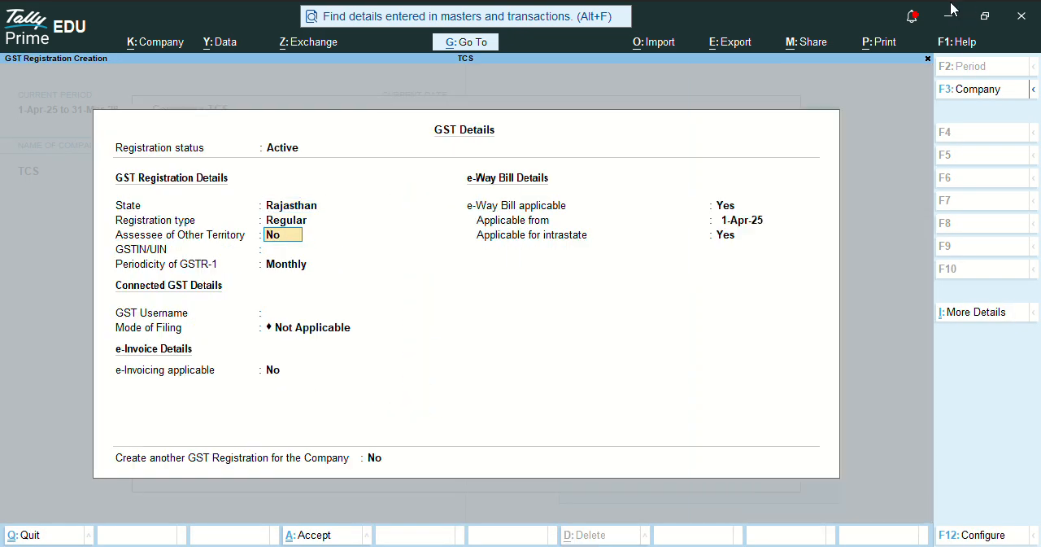
pyautogui.press('Return')
pyautogui.hotkey('ctrl', 'a')
# - Enable Tax Collected at Source (TCS) in the company features
pyautogui.press('Down')
pyautogui.press('Down')
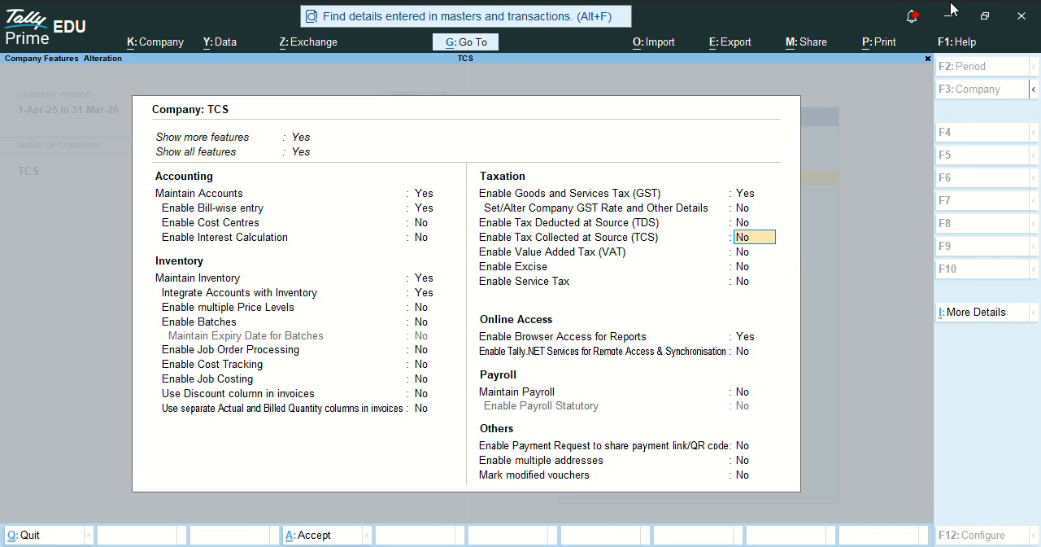
pyautogui.write('y')
pyautogui.press('Return')
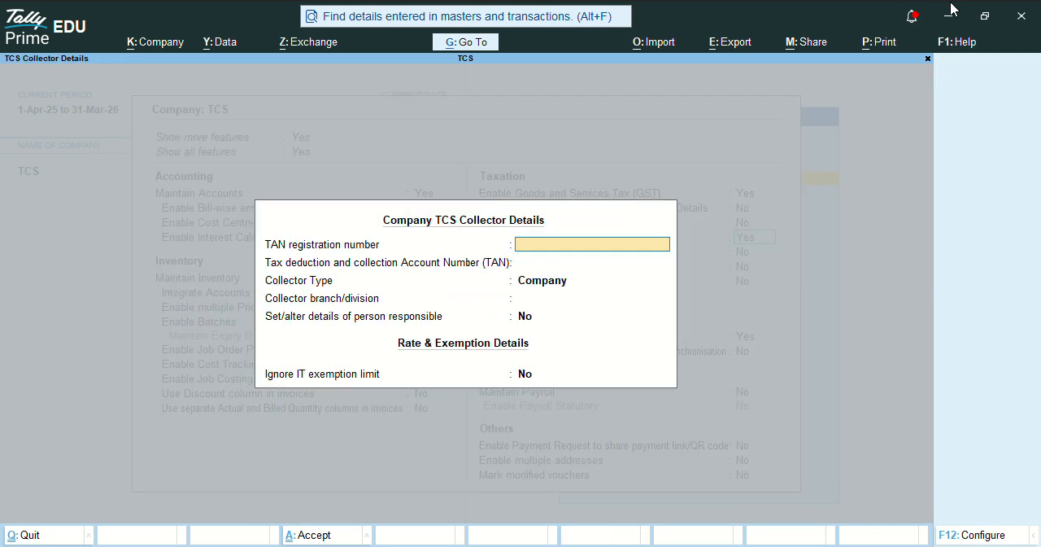
# - Enter the company's TAN registration number and TAN, and set the collector type to Individual/HUF
pyautogui.write('684512')
pyautogui.press('Return')
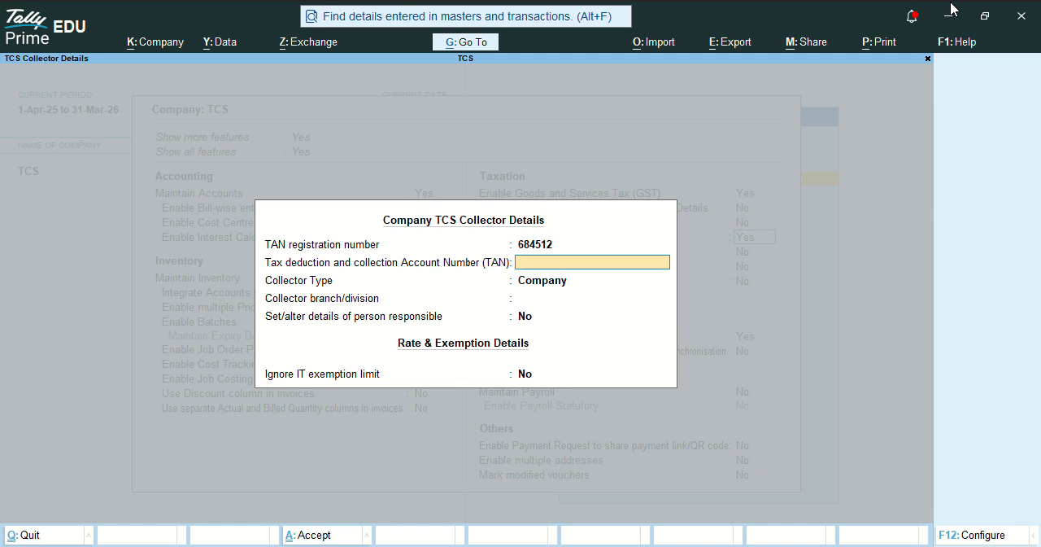
pyautogui.write('AAAA45874A')
pyautogui.press('Return')
pyautogui.press('Down')
pyautogui.press('Return')
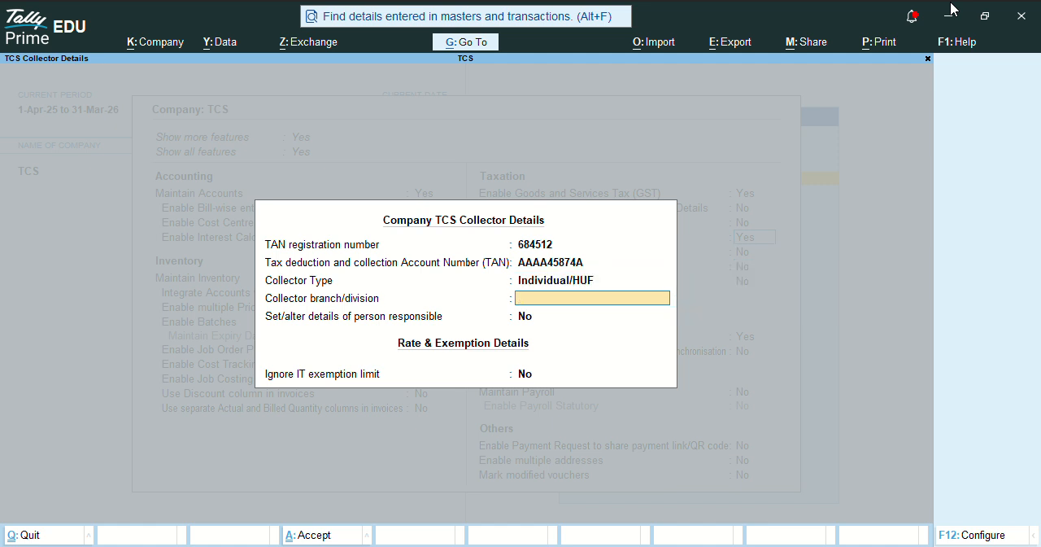
# - Set the collector branch/division to JODHPUR and save the TCS collector details and company features
pyautogui.write('JODHPUR')
pyautogui.press('Return')
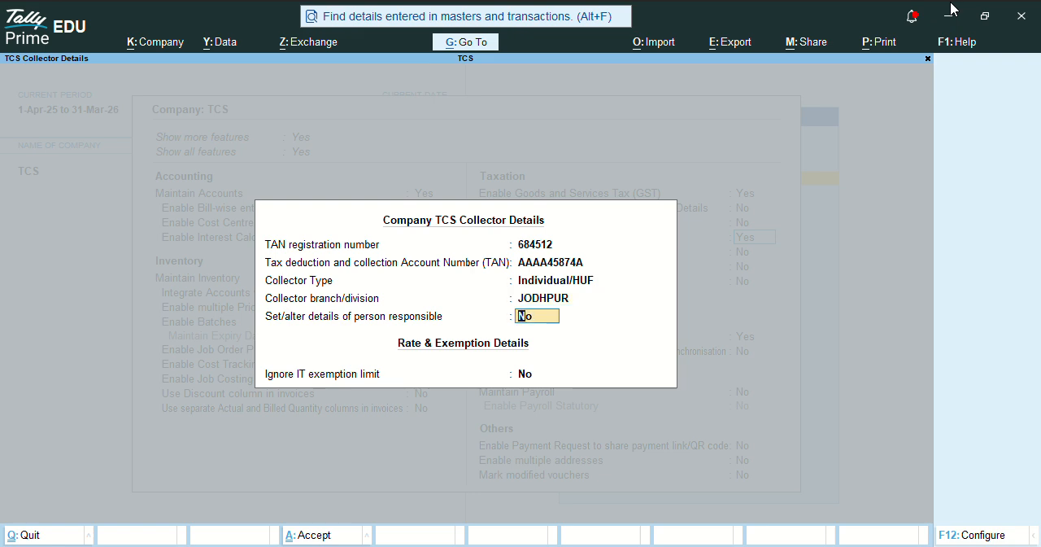
pyautogui.press('Return')
pyautogui.hotkey('ctrl', 'a')
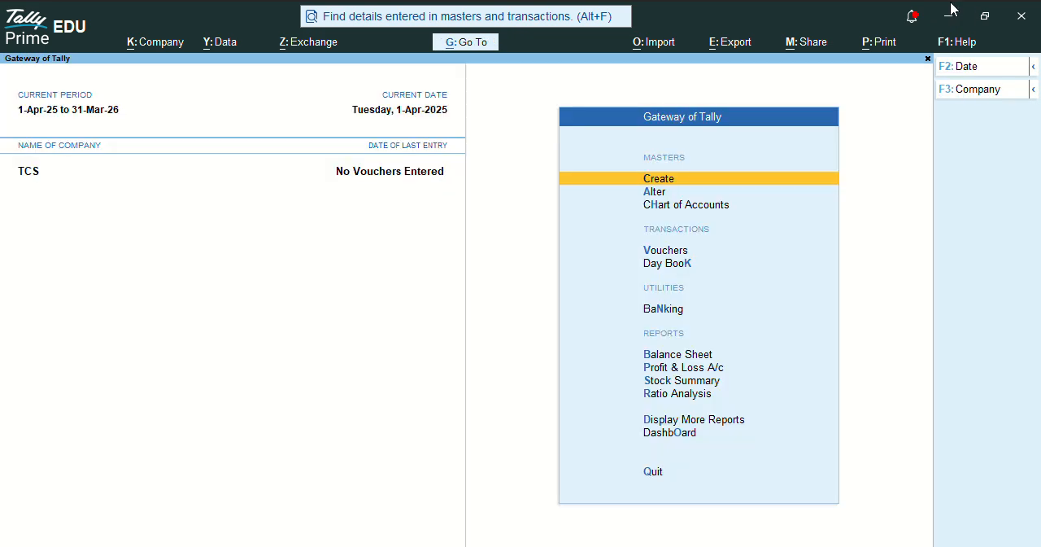
# - Start a TCS Nature of Goods master named LIGHNIGHT COAL with section 206CJ
pyautogui.press('Return')
pyautogui.press('Down')
pyautogui.press('Down')
pyautogui.press('Down')
pyautogui.press('Down')
pyautogui.press('Down')
pyautogui.press('Down')
pyautogui.press('Down')
pyautogui.press('Down')
pyautogui.press('Down')
pyautogui.press('Down')
pyautogui.press('Down')
pyautogui.press('Down')
pyautogui.press('Down')
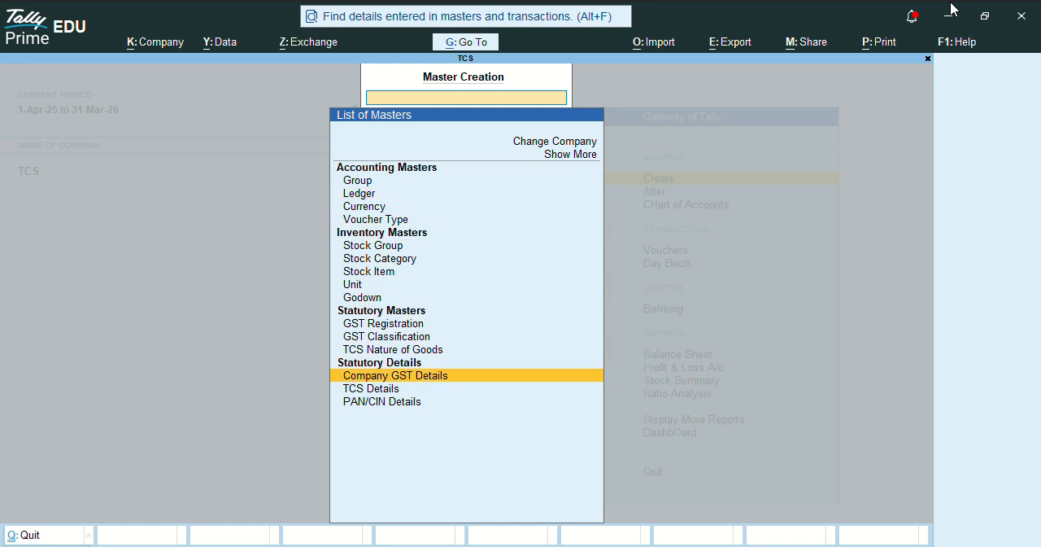
pyautogui.press('Up')
pyautogui.press('Up')
pyautogui.press('Return')
pyautogui.write('LIGHNIGHT COAL')
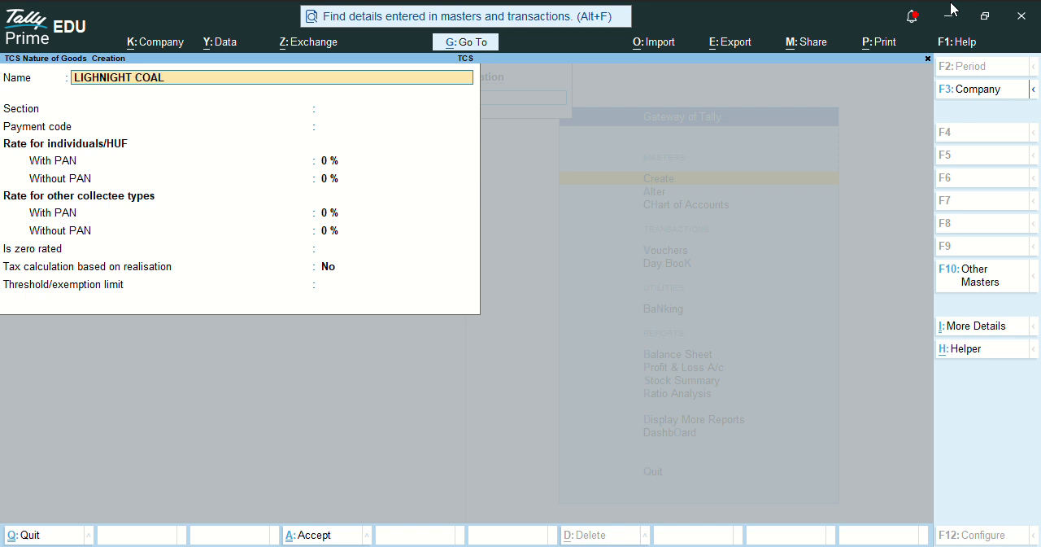
pyautogui.press('Return')
pyautogui.write('2')
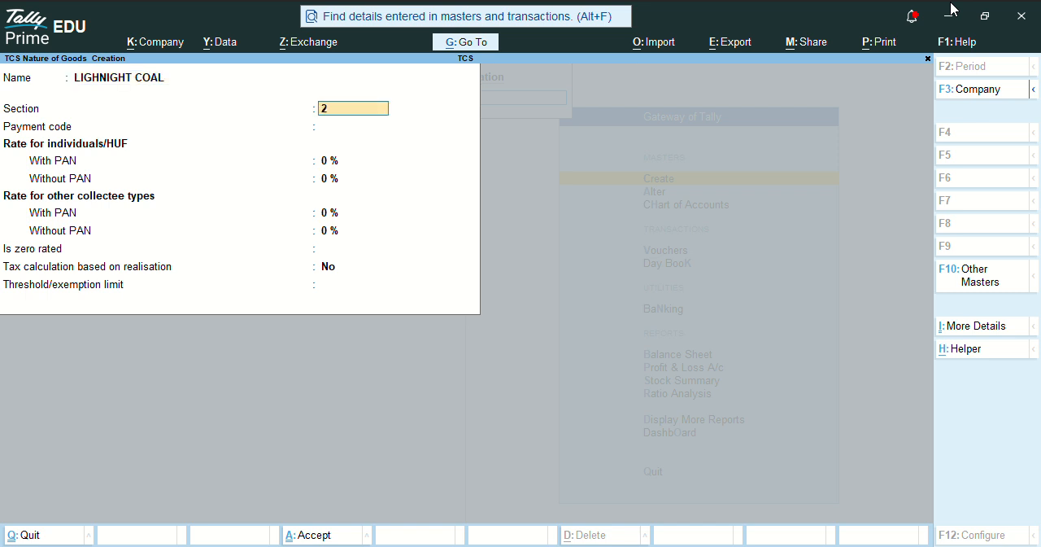
pyautogui.write('06CJ')
pyautogui.press('Return')
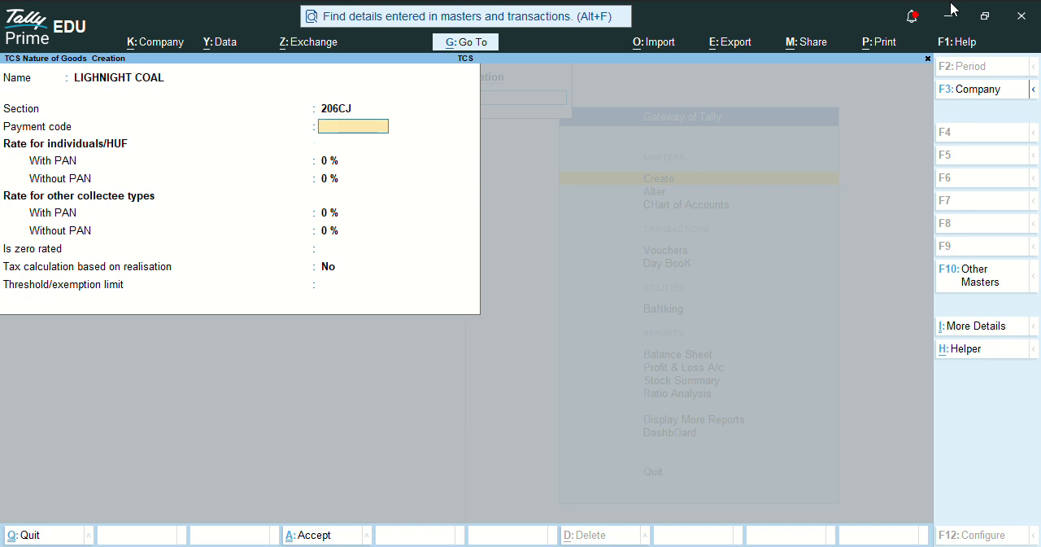
# - Set the nature of goods rates to 1 % with PAN and 5 % without PAN, save it and leave the form
pyautogui.press('Return')
pyautogui.write('1')
pyautogui.press('Return')
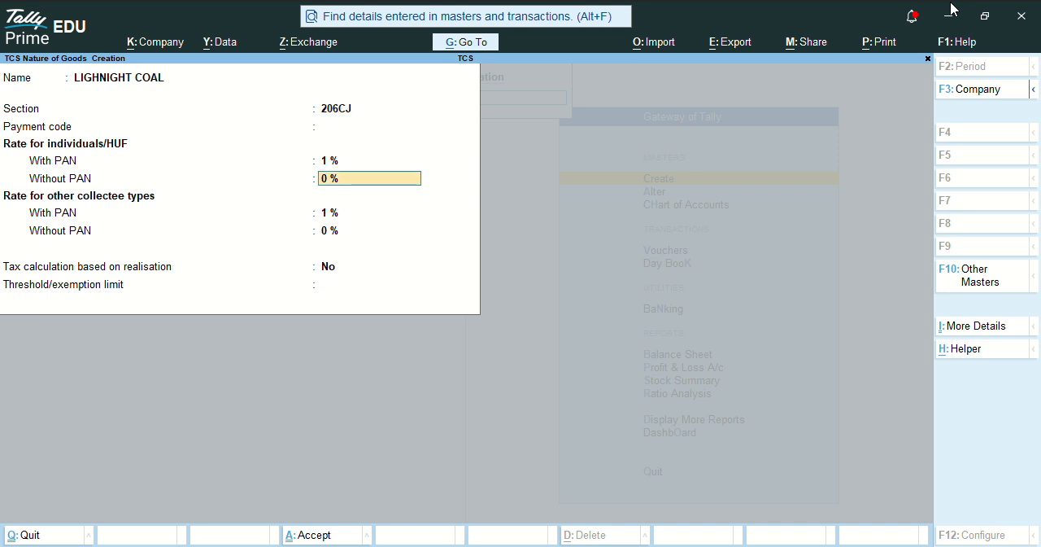
pyautogui.write('5')
pyautogui.press('Return')
pyautogui.hotkey('ctrl', 'a')
pyautogui.press('Escape')
pyautogui.press('y')
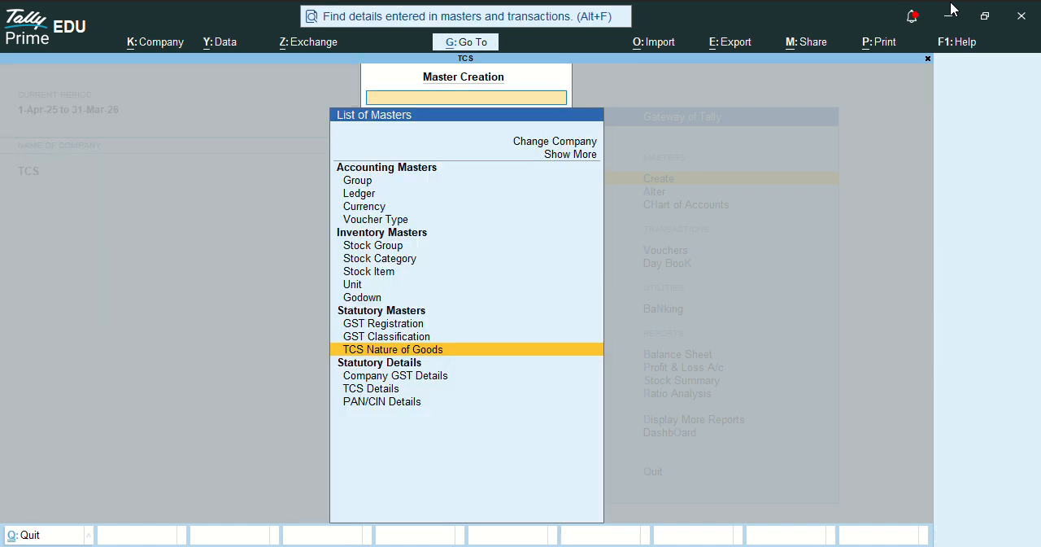
# - Start a new ledger named CGST under the Duties & Taxes group
pyautogui.press('Up')
pyautogui.press('Up')
pyautogui.press('Up')
pyautogui.press('Up')
pyautogui.press('Up')
pyautogui.press('Up')
pyautogui.press('Up')
pyautogui.press('Up')
pyautogui.press('Up')
pyautogui.press('Up')
pyautogui.press('Up')
pyautogui.press('Up')
pyautogui.press('Up')
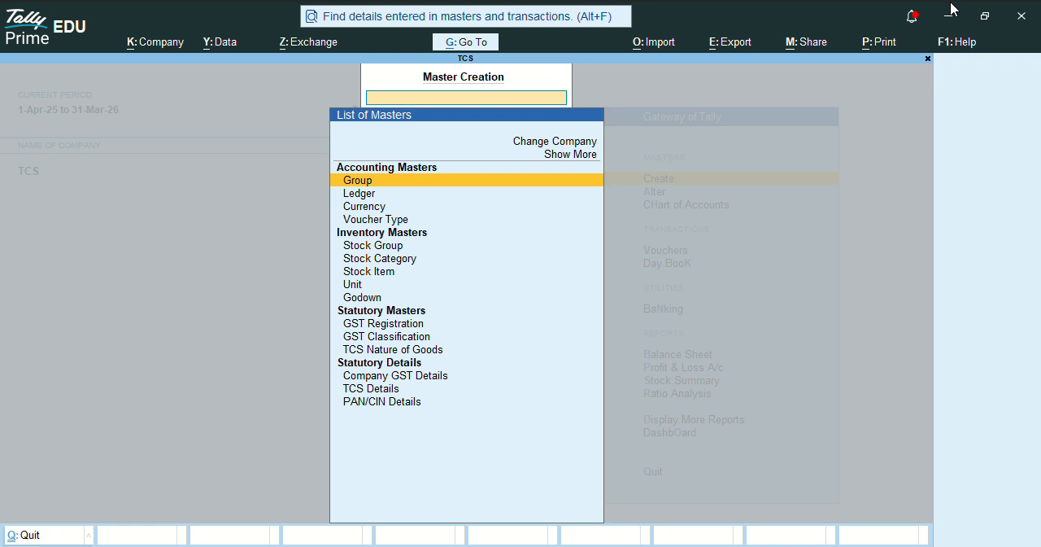
pyautogui.press('Down')
pyautogui.press('Return')
pyautogui.write('CGA')
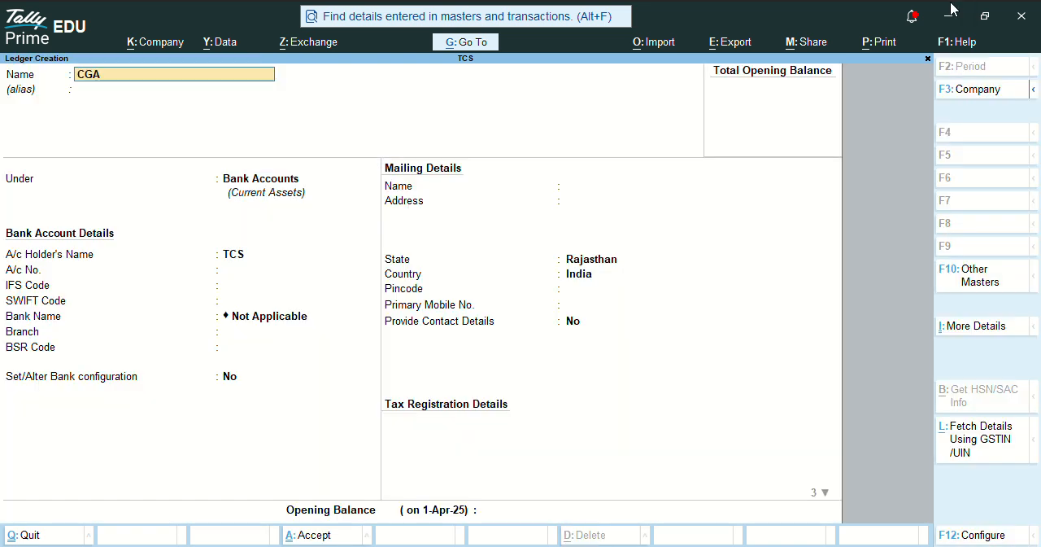
pyautogui.press('BackSpace')
pyautogui.write('S')
pyautogui.press('Return')
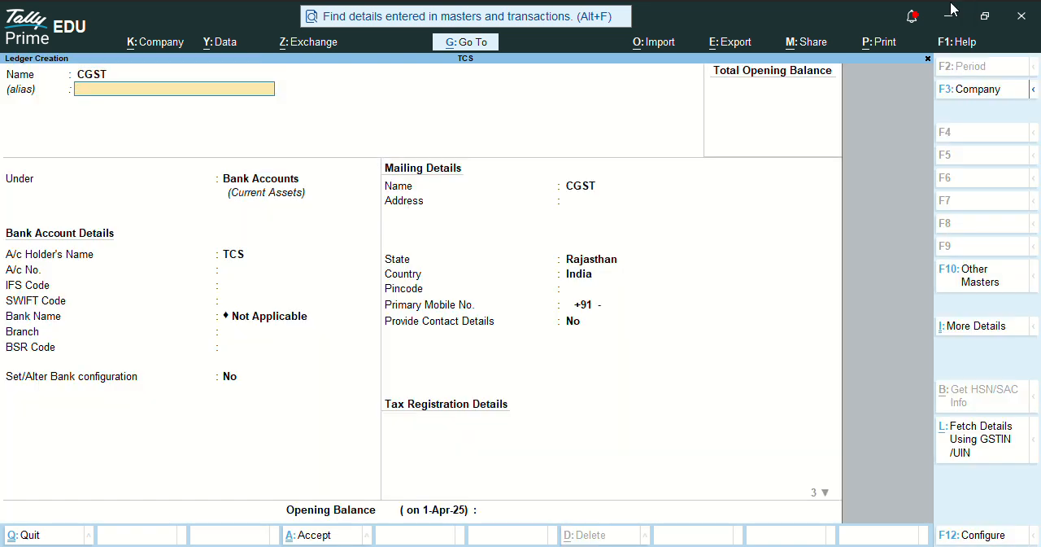
pyautogui.press('Return')
pyautogui.write('DUT')
pyautogui.press('Return')
# - Set the CGST ledger's duty type to GST, tax type to SGST/UTGST and TCS to Not Applicable, and save it
pyautogui.press('Up')
pyautogui.press('Return')
pyautogui.press('Down')
pyautogui.press('Down')
pyautogui.press('Return')
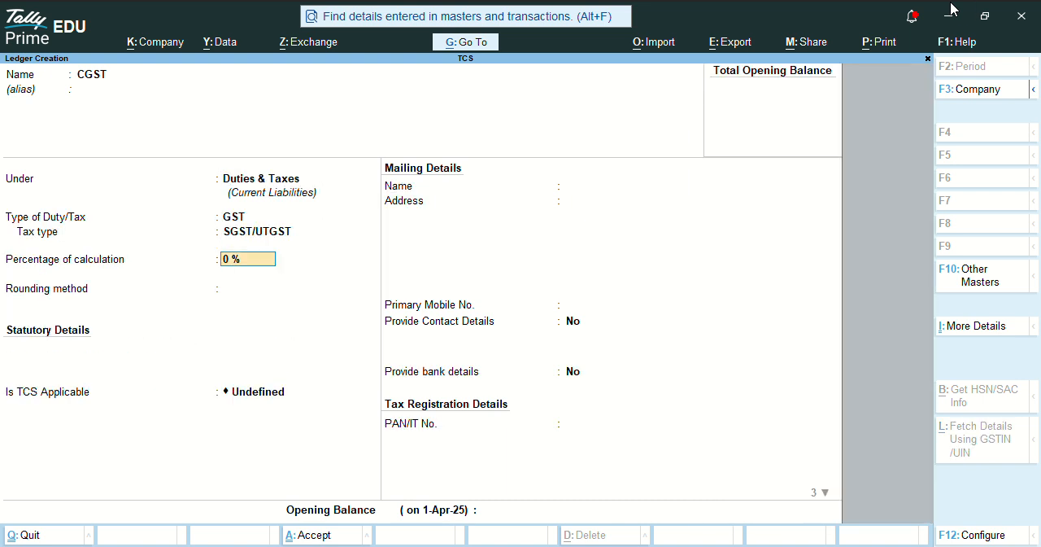
pyautogui.press('Return')
pyautogui.press('Return')
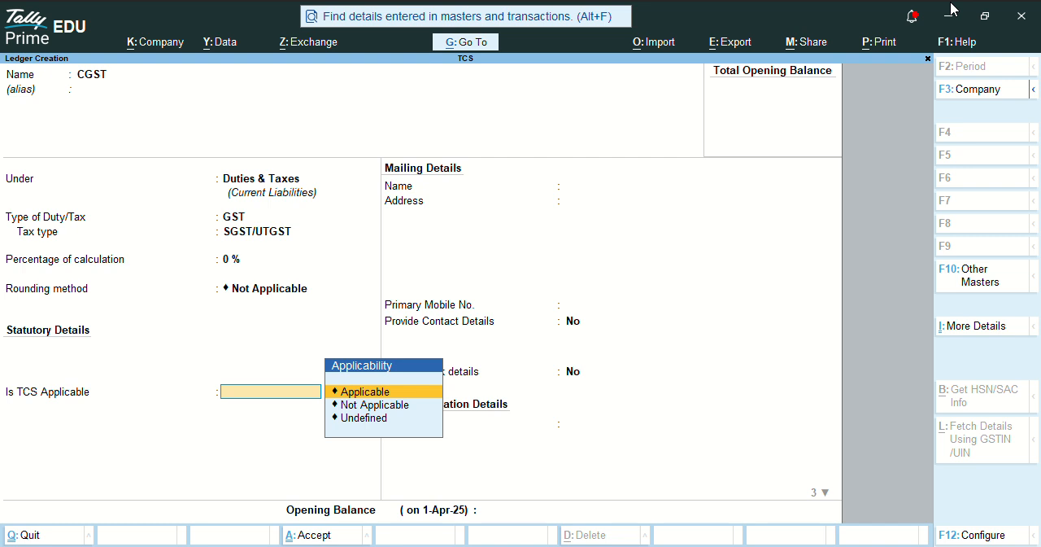
pyautogui.press('Down')
pyautogui.press('Return')
# - Start a ledger named SGST under Duties & Taxes with duty type GST and tax type SGST/UTGST
pyautogui.press('Return')
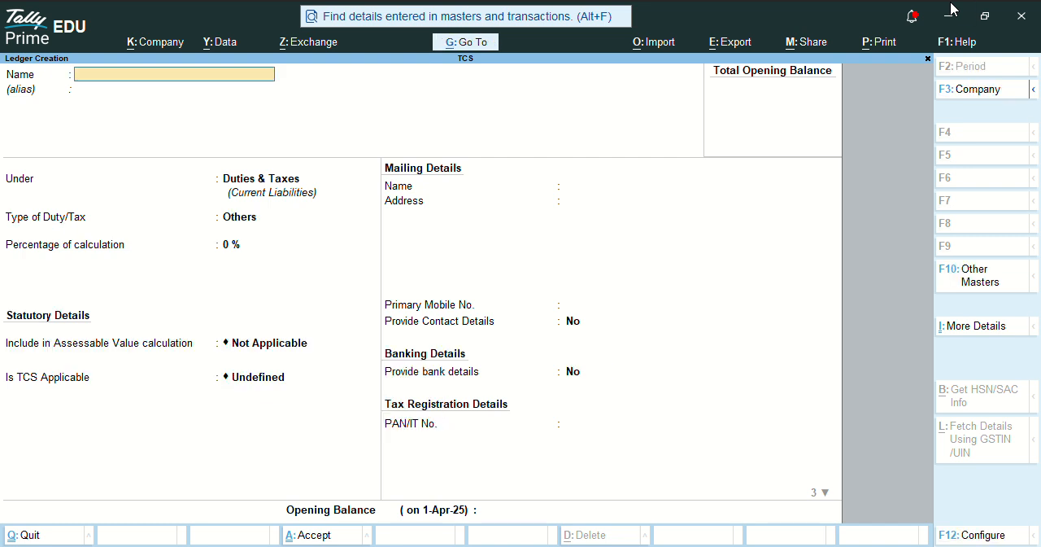
pyautogui.write('SGST')
pyautogui.press('Return')
pyautogui.press('Return')
pyautogui.press('Up')
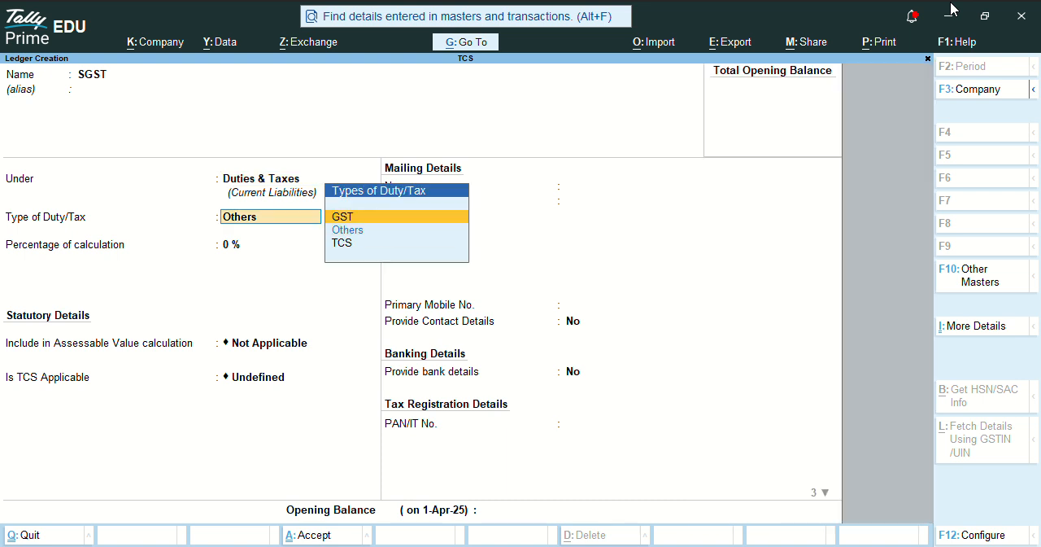
pyautogui.press('Return')
pyautogui.press('Down')
pyautogui.press('Down')
# - Keep the SGST ledger at 0 % without rounding, choose its TCS applicability and save it
pyautogui.press('Return')
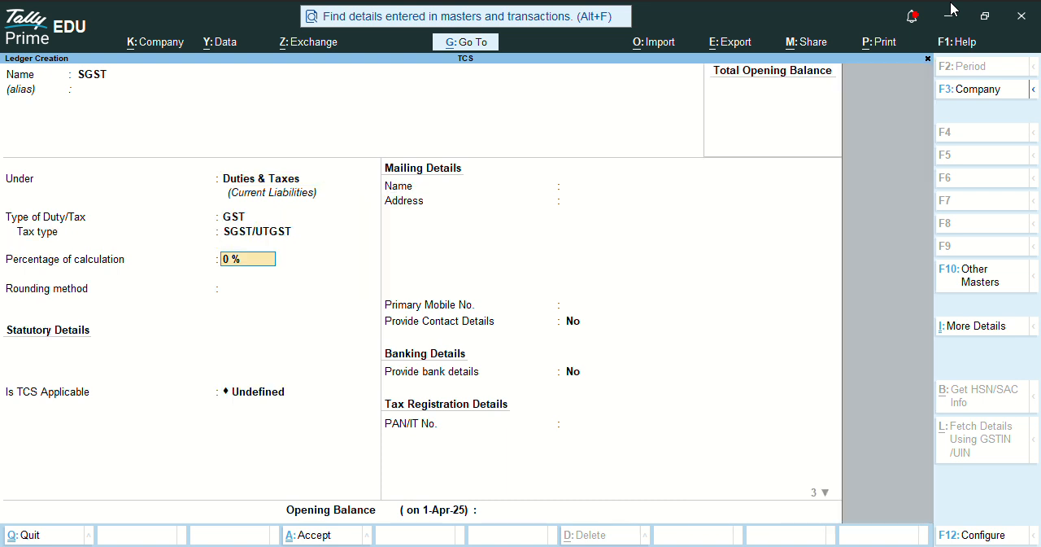
pyautogui.press('Return')
pyautogui.press('Return')
pyautogui.press('Up')
pyautogui.press('Up')
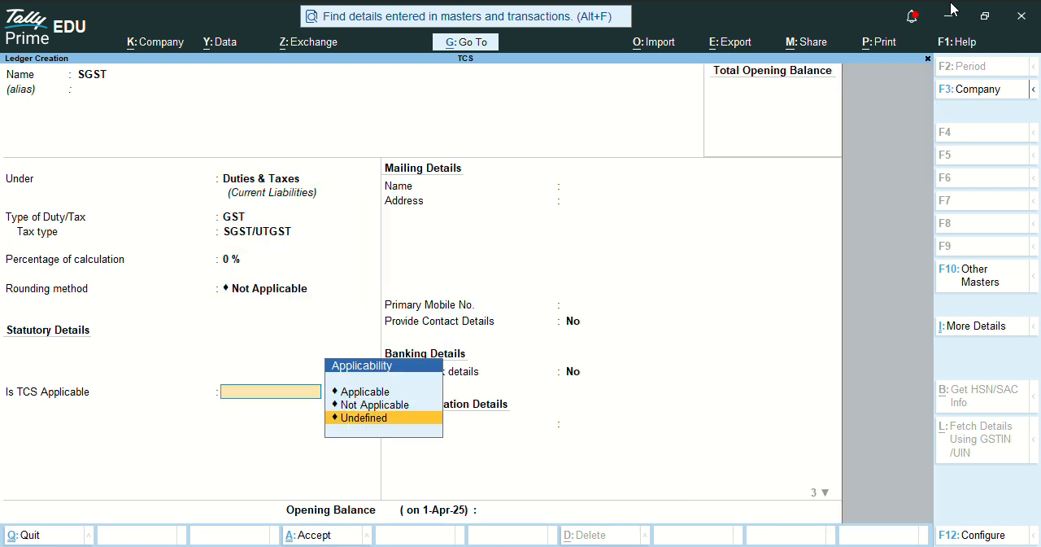
pyautogui.press('Return')
pyautogui.hotkey('ctrl', 'a')
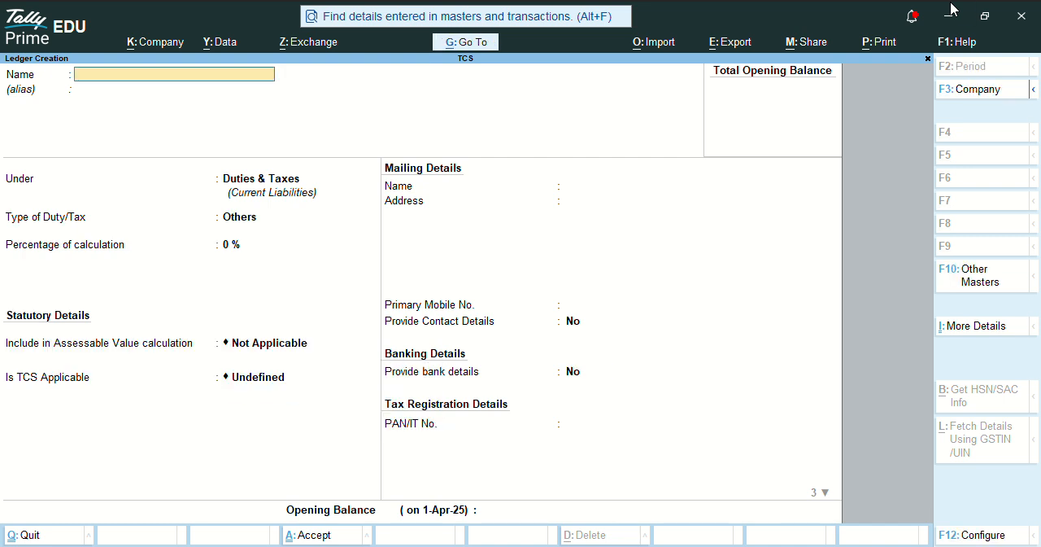
# - Start a ledger named TCS ON PURCHASES under Duties & Taxes with duty type Others
pyautogui.write('TCS')
pyautogui.press('Return')
pyautogui.press('BackSpace')
pyautogui.press('BackSpace')
pyautogui.press('BackSpace')
pyautogui.press('BackSpace')
pyautogui.write('TCS ON PURCHASES')
pyautogui.press('Return')
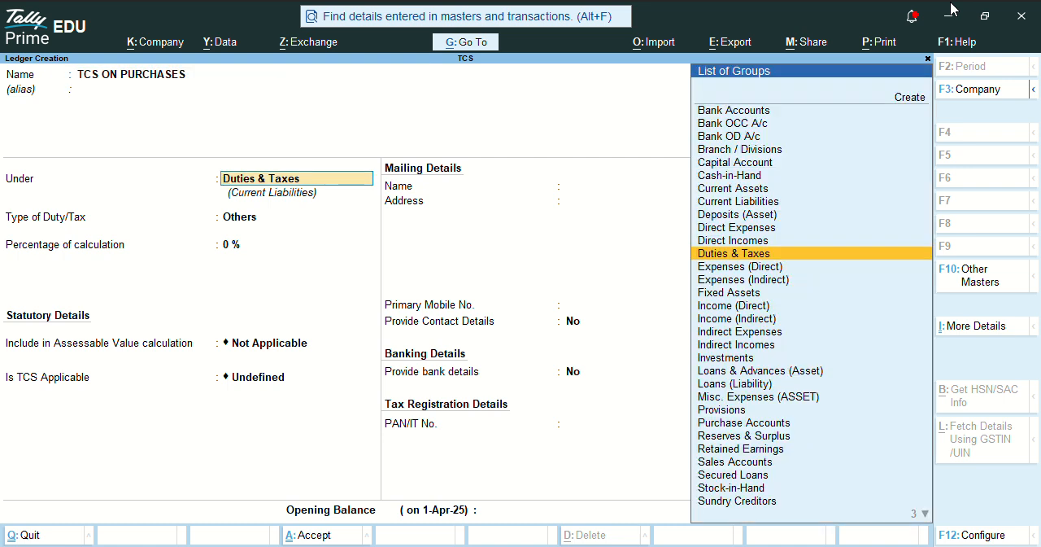
pyautogui.press('Return')
# - Set the TCS ON PURCHASES ledger to 1 % calculated On Total Sales without rounding, and save it
pyautogui.press('Return')
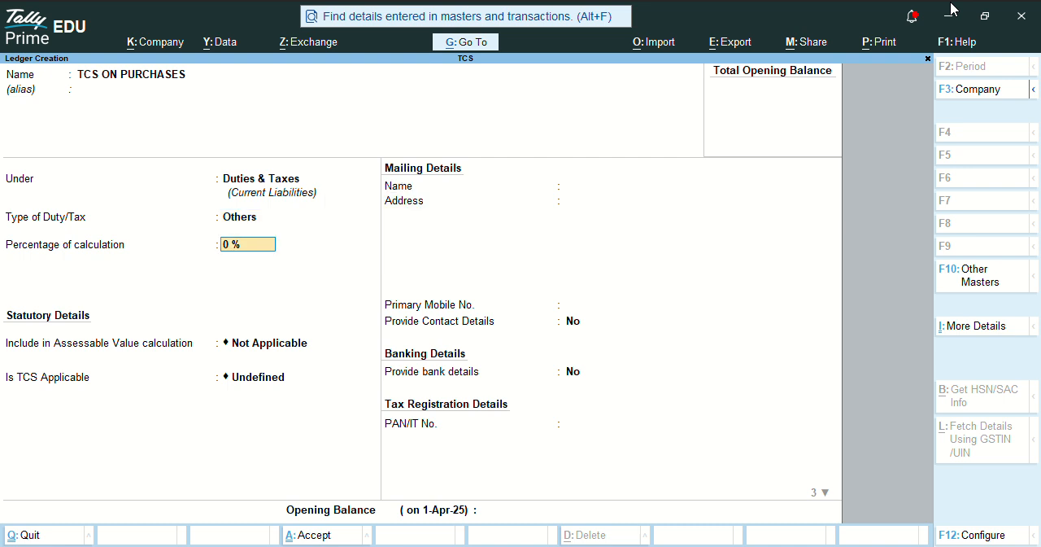
pyautogui.write('1')
pyautogui.press('Return')
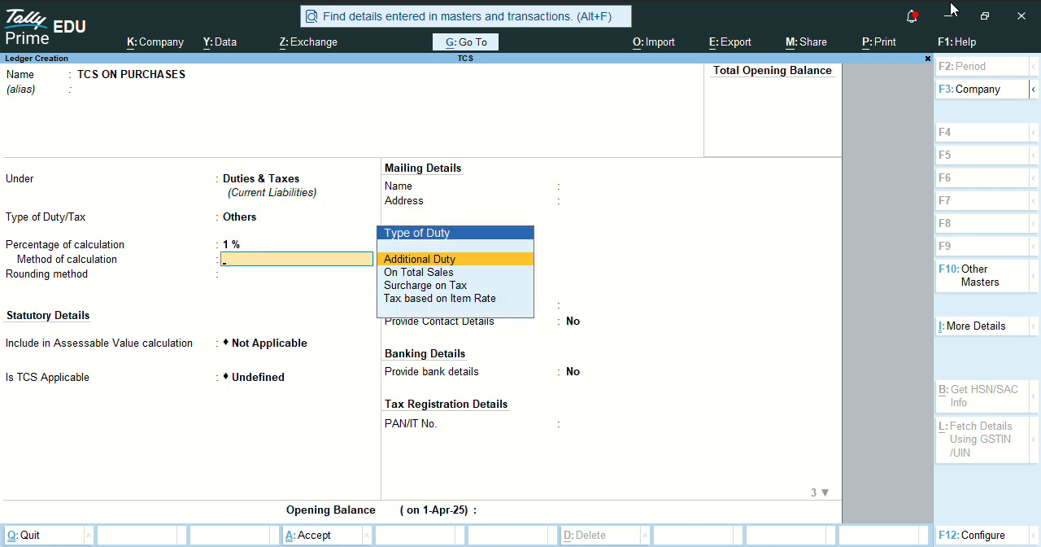
pyautogui.press('Down')
pyautogui.press('Return')
pyautogui.press('Return')
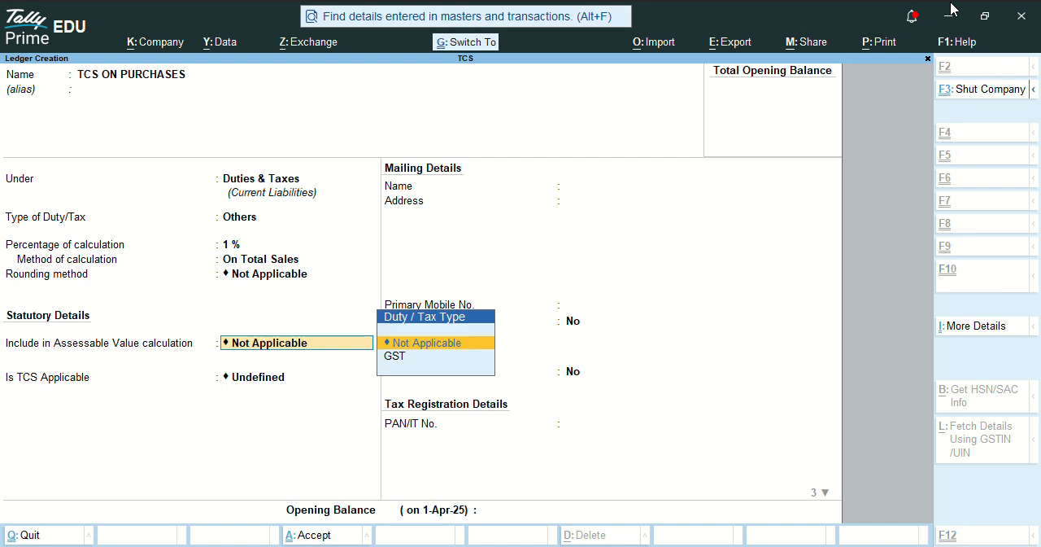
pyautogui.hotkey('ctrl', 'a')
# - Start a ledger named TCS ON SALES under Duties & Taxes with duty type Others
pyautogui.write('T')
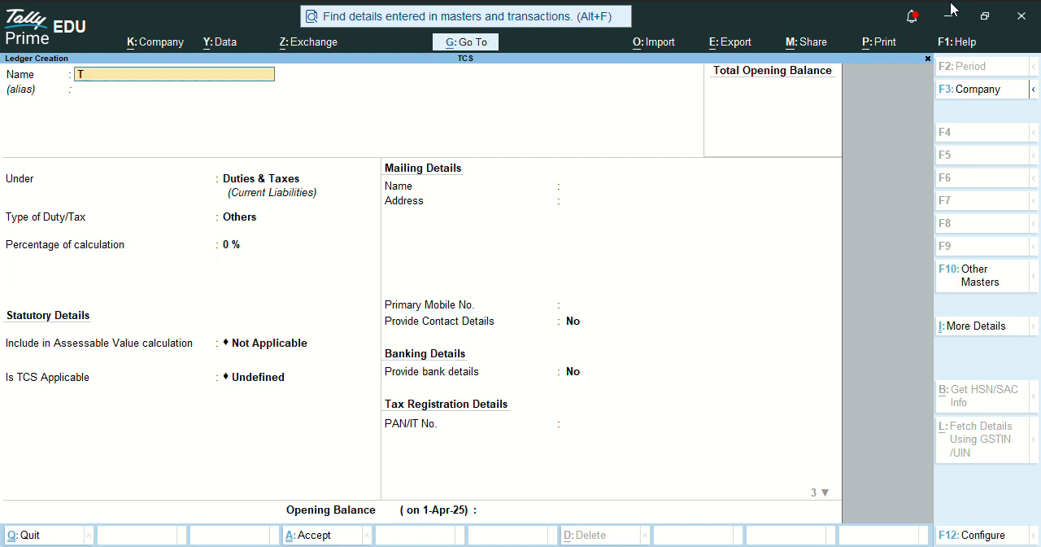
pyautogui.write('CS ON SALES')
pyautogui.press('Return')
pyautogui.press('Return')
pyautogui.press('Return')
# - Set the TCS ON SALES ledger to 1 % calculated On Total Sales, with rounding and assessable value inclusion Not Applicable
pyautogui.press('Return')
pyautogui.write('1')
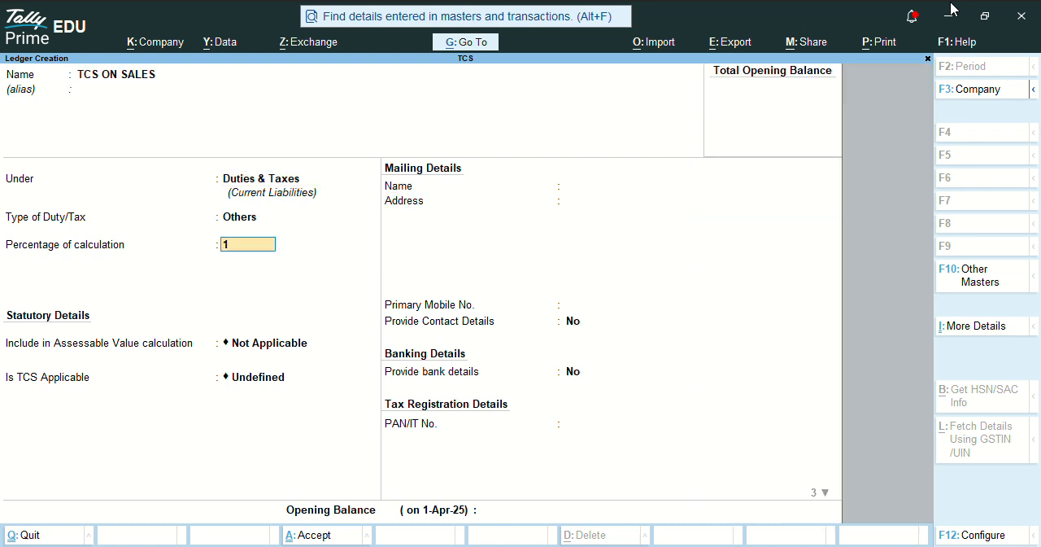
pyautogui.press('Return')
pyautogui.press('Down')
pyautogui.press('Return')
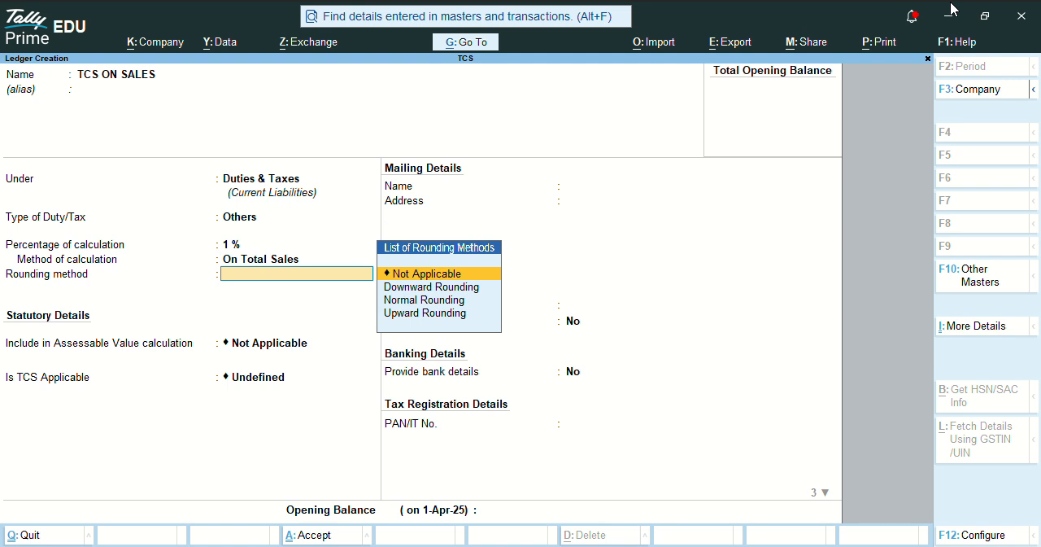
pyautogui.press('Return')
pyautogui.press('Return')
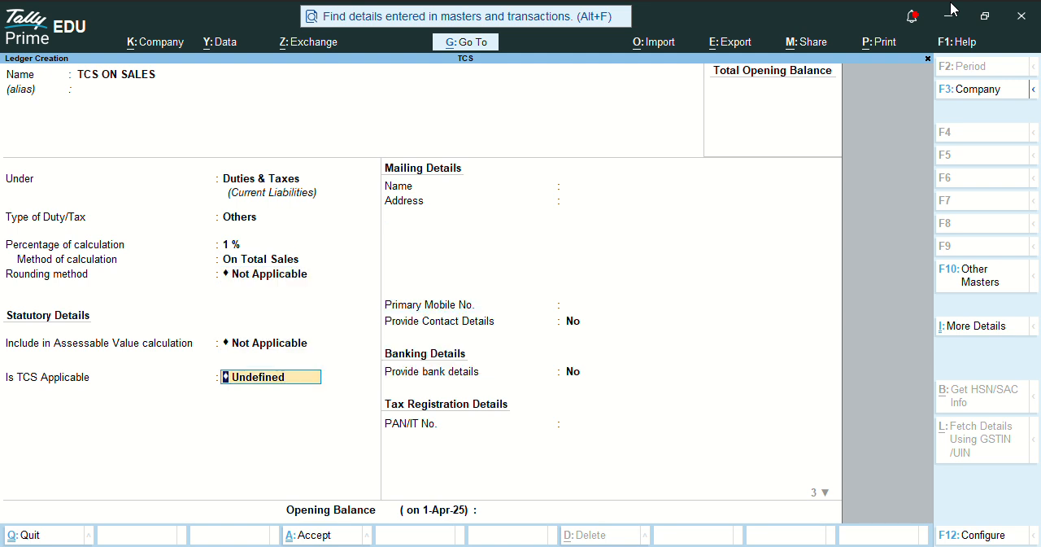
# - Make TCS applicable on the TCS ON SALES ledger with LIGHNIGHT COAL as its nature of goods
pyautogui.press('Up')
pyautogui.press('Up')
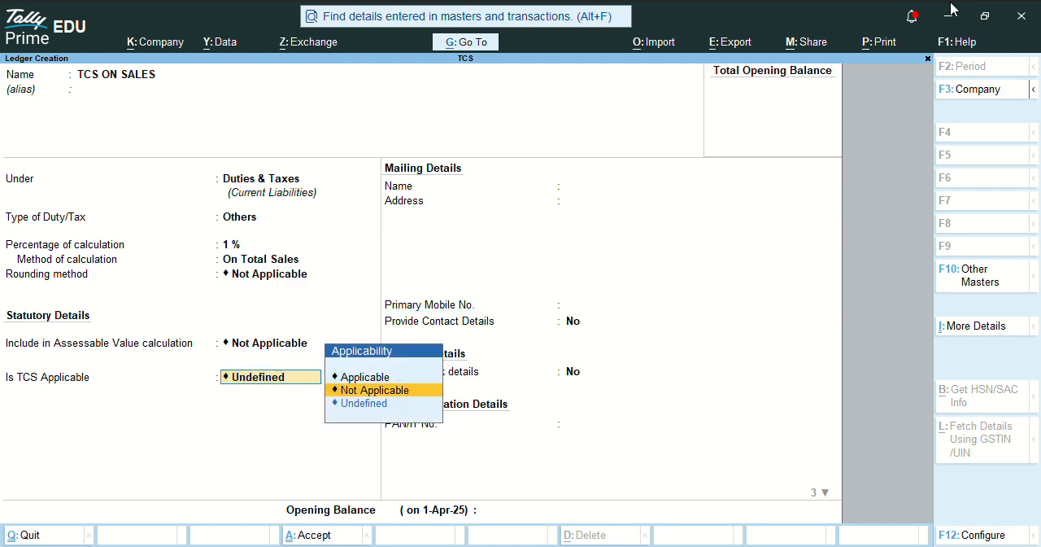
pyautogui.press('Return')
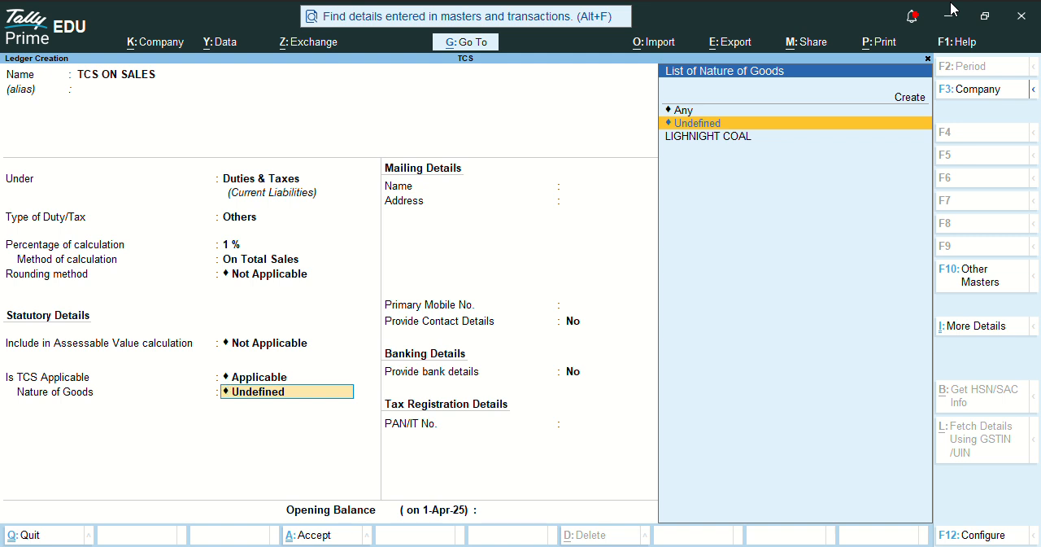
pyautogui.press('Down')
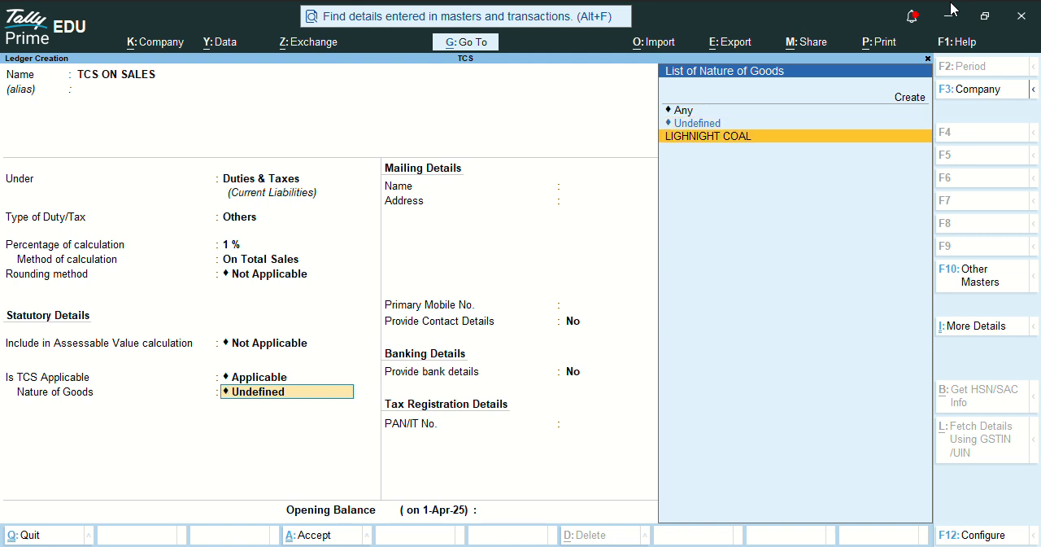
pyautogui.press('Return')
# - Save the TCS ON SALES ledger without an opening balance and return to the Gateway of Tally
pyautogui.press('Return')
pyautogui.press('Return')
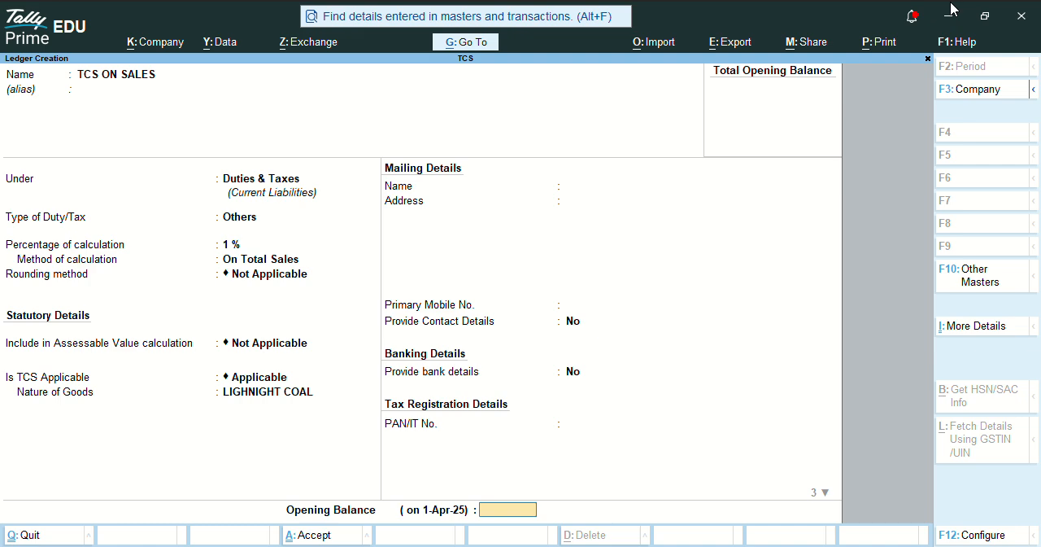
pyautogui.press('Return')
pyautogui.press('Escape')
pyautogui.press('Return')
pyautogui.press('Escape')
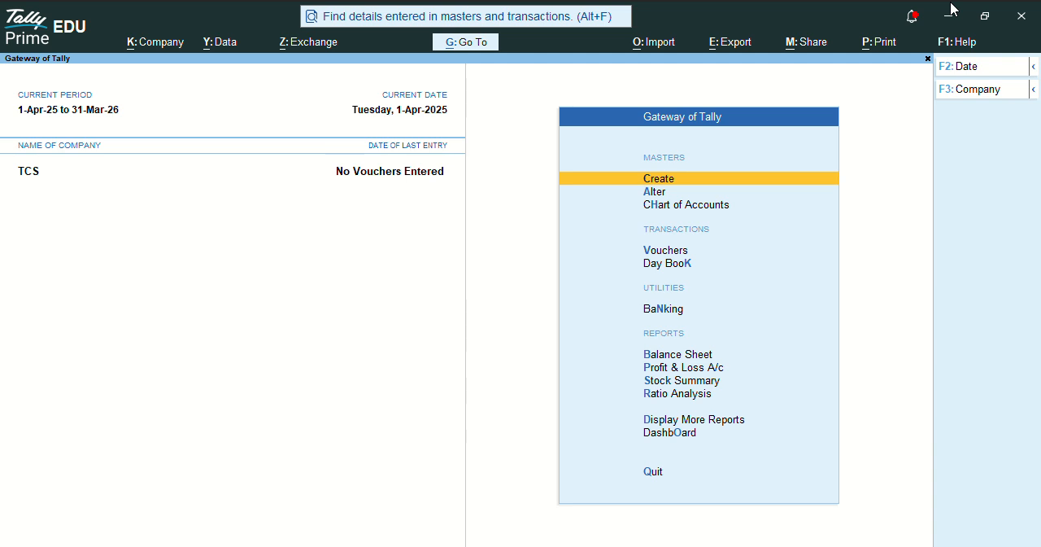
# - Start a purchase voucher with supplier invoice number 01, keeping the offered invoice date
pyautogui.press('v')
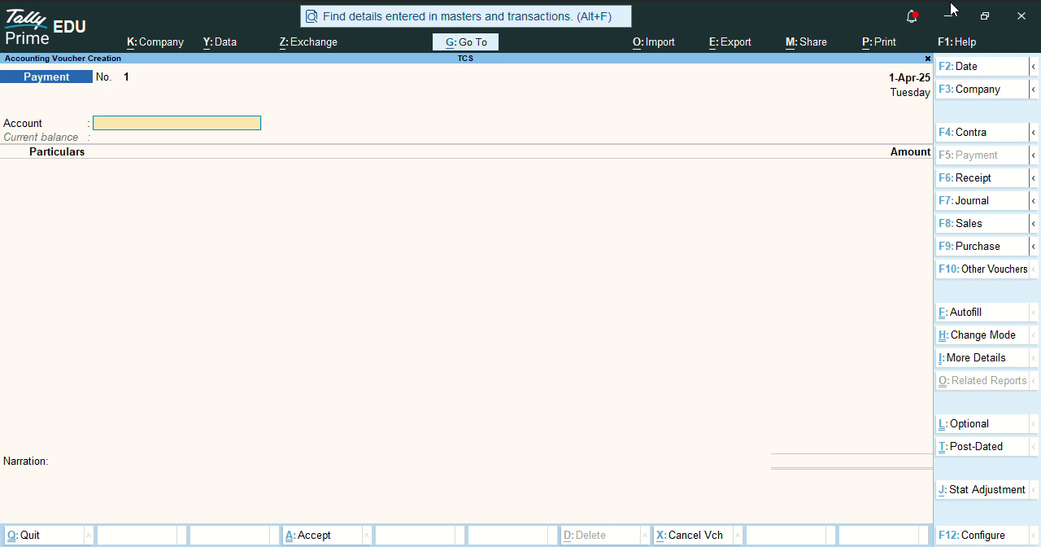
pyautogui.press('F9')
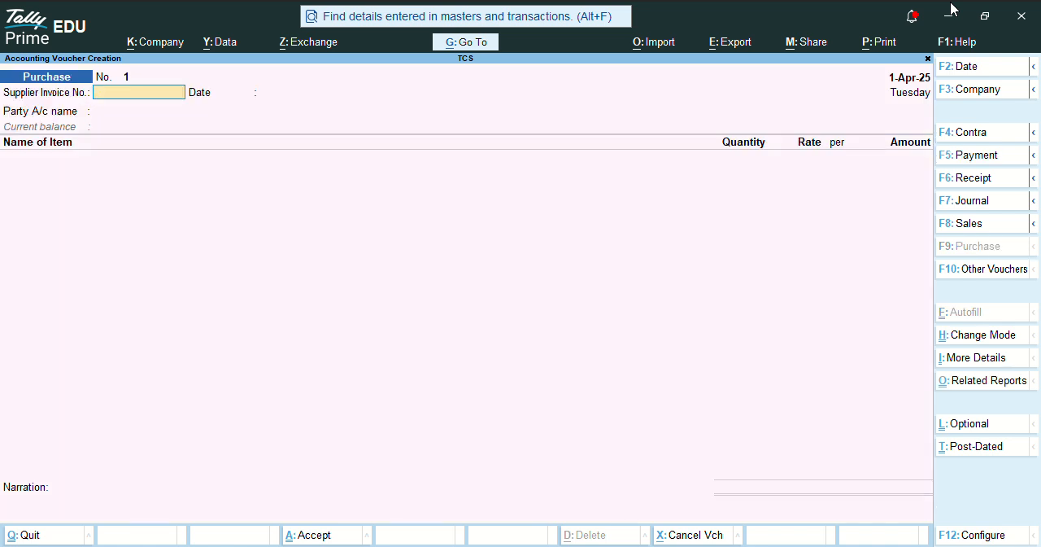
pyautogui.write('01')
pyautogui.press('Return')
# - Start a party ledger named A TO Z COMPANY under Sundry Creditors for the purchase voucher
pyautogui.press('Return')
pyautogui.hotkey('alt', 'c')
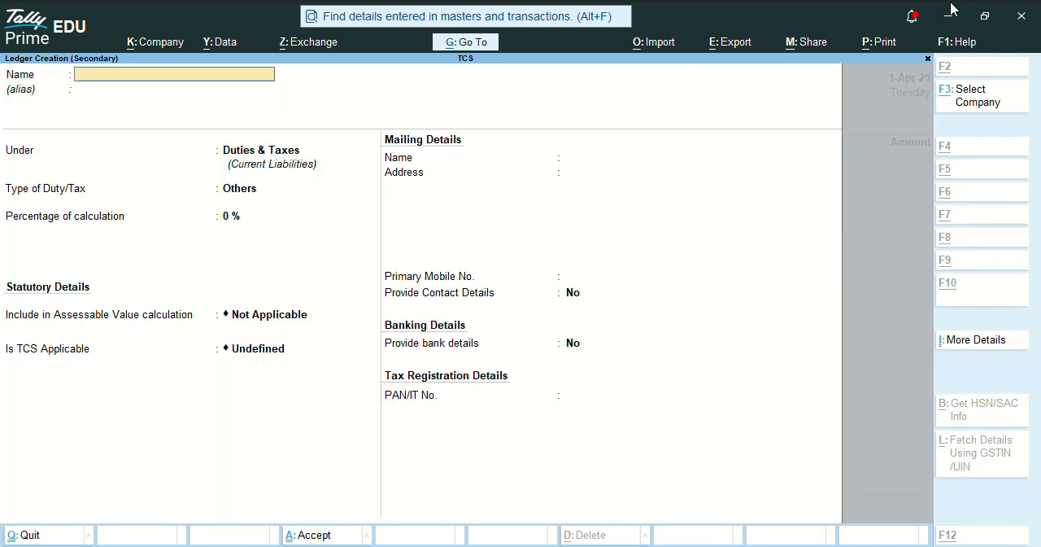
pyautogui.write('A TO Z COMPANY')
pyautogui.press('Return')
pyautogui.press('Return')
pyautogui.write('Sund')
pyautogui.press('Return')
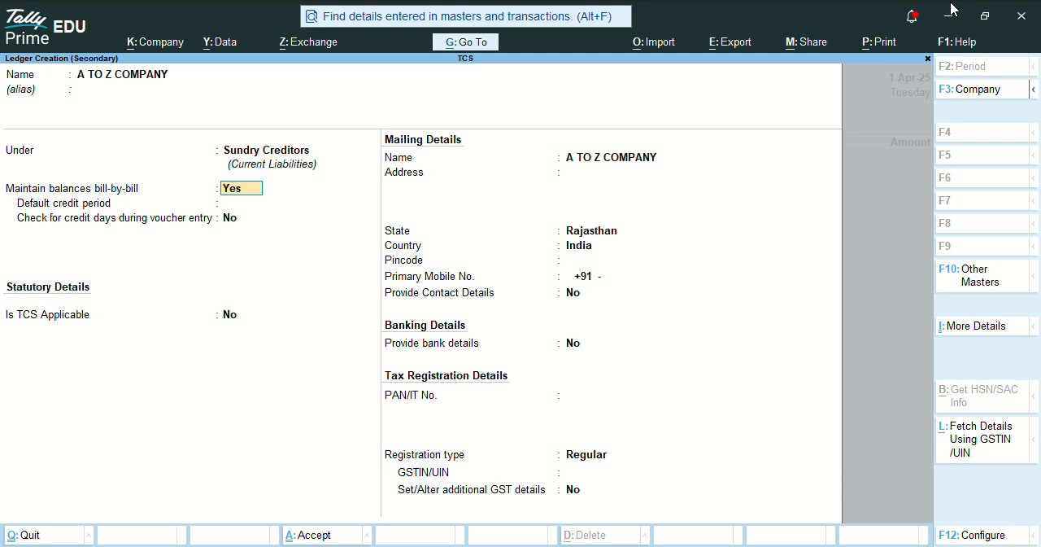
# - Save the A TO Z COMPANY ledger with bill-by-bill balances and accept the voucher's blank receipt and party details
pyautogui.press('Return')
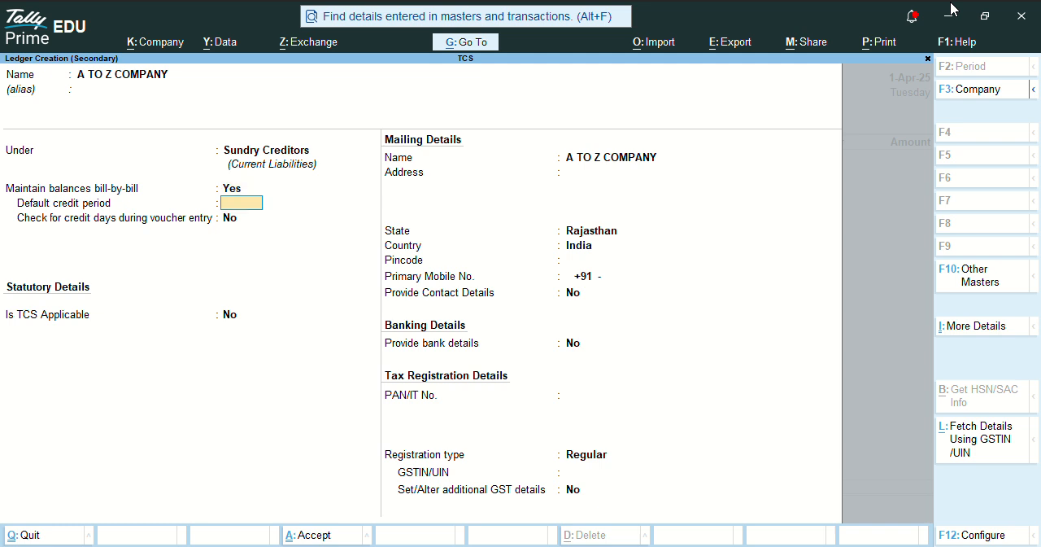
pyautogui.press('ctrl')
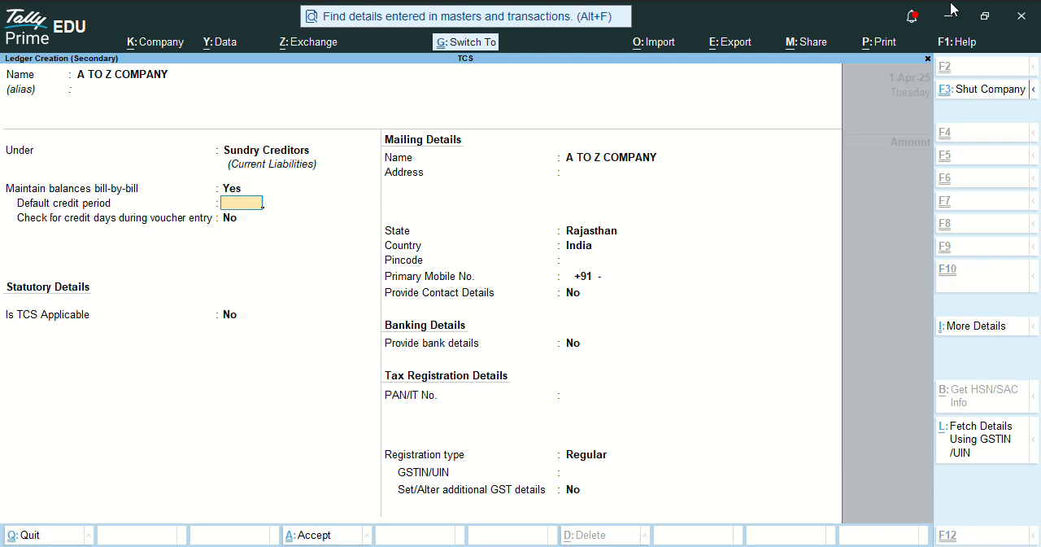
pyautogui.hotkey('ctrl', 'a')
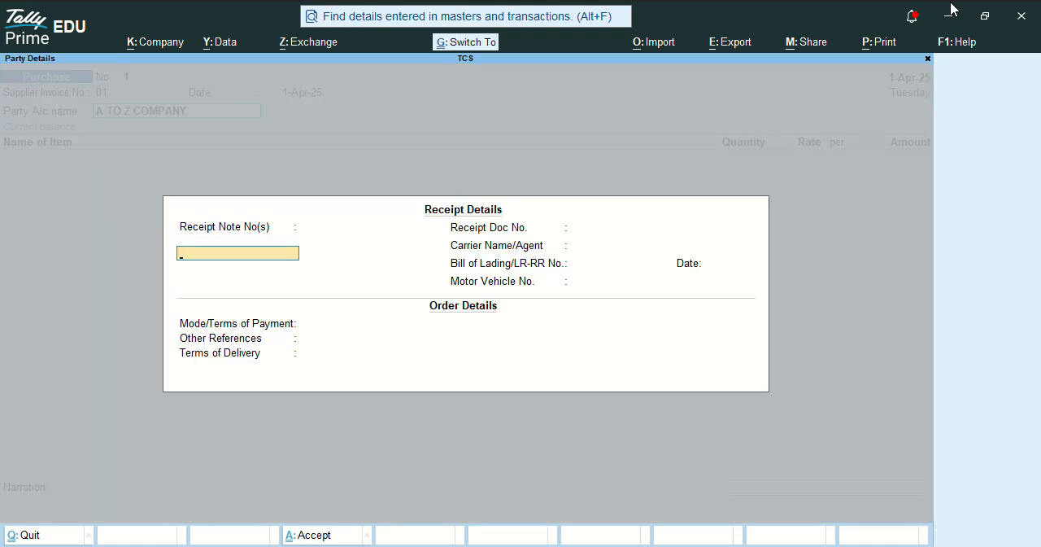
pyautogui.hotkey('ctrl', 'a')
pyautogui.hotkey('ctrl', 'a')
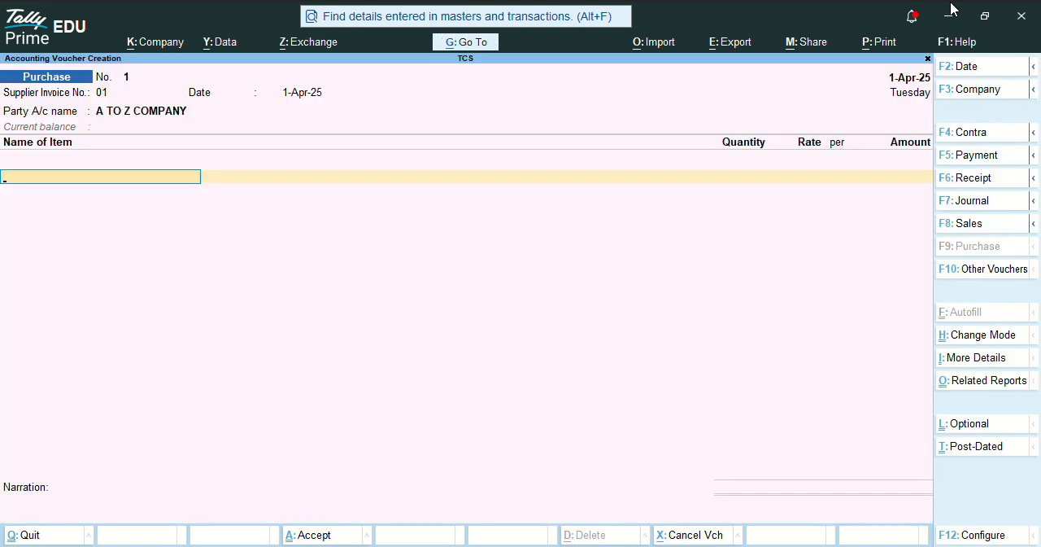
# - Start a stock item named LIGHNIGHT COAL from the voucher and enable setting its default ledgers for invoicing
pyautogui.hotkey('alt', 'c')
pyautogui.write('LIGHNIGHT')
pyautogui.press('Return')
pyautogui.press('BackSpace')
pyautogui.press('End')
pyautogui.write('COAL')
pyautogui.press('Return')
pyautogui.press('Return')
pyautogui.write('Y')
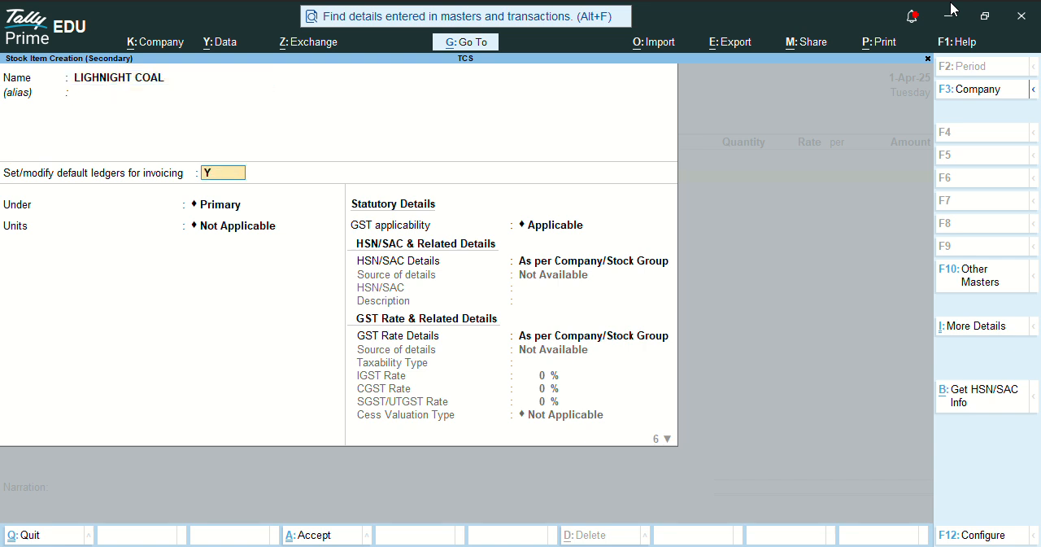
pyautogui.press('Return')
# - Start a ledger named SALES GST 5 % under Sales Accounts for the item's sales invoice allocation
pyautogui.hotkey('alt', 'c')
pyautogui.write('SA')
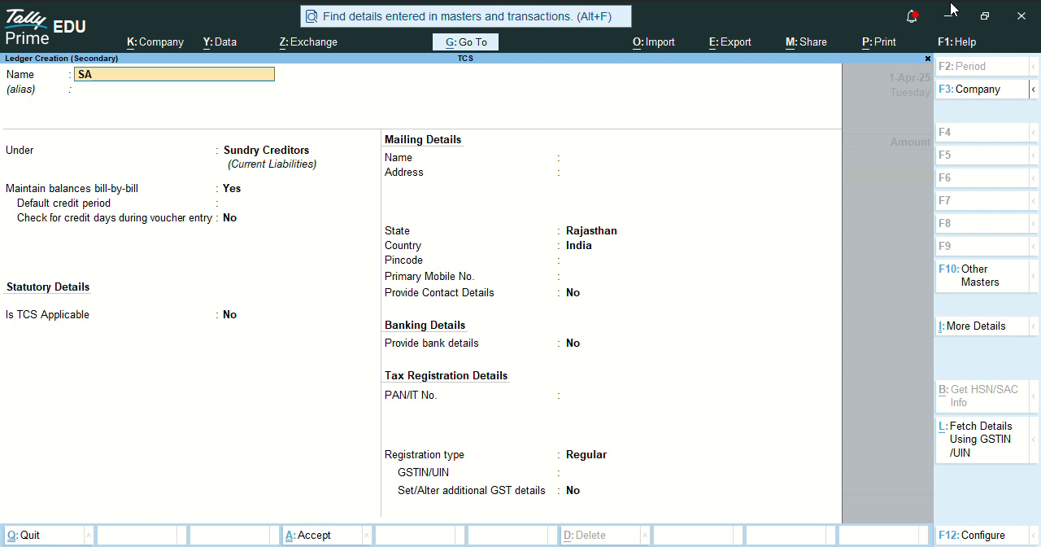
pyautogui.write('LES GST 5 %')
pyautogui.press('Return')
pyautogui.write('SALE')
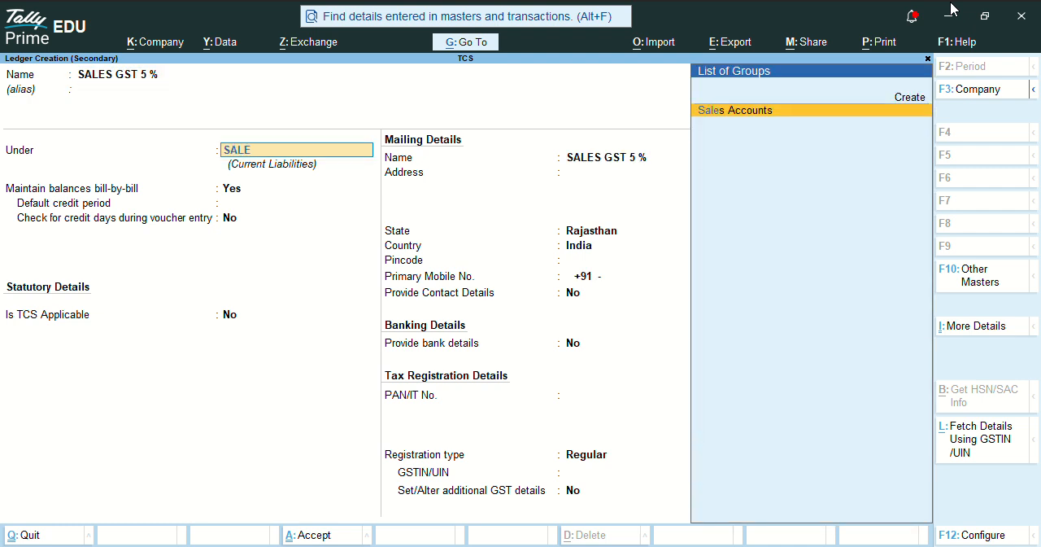
pyautogui.press('Return')
# - Save the sales ledger with HSN and GST rate details As per Company/Group and supply type Goods, and allocate it 100 %
pyautogui.press('Return')
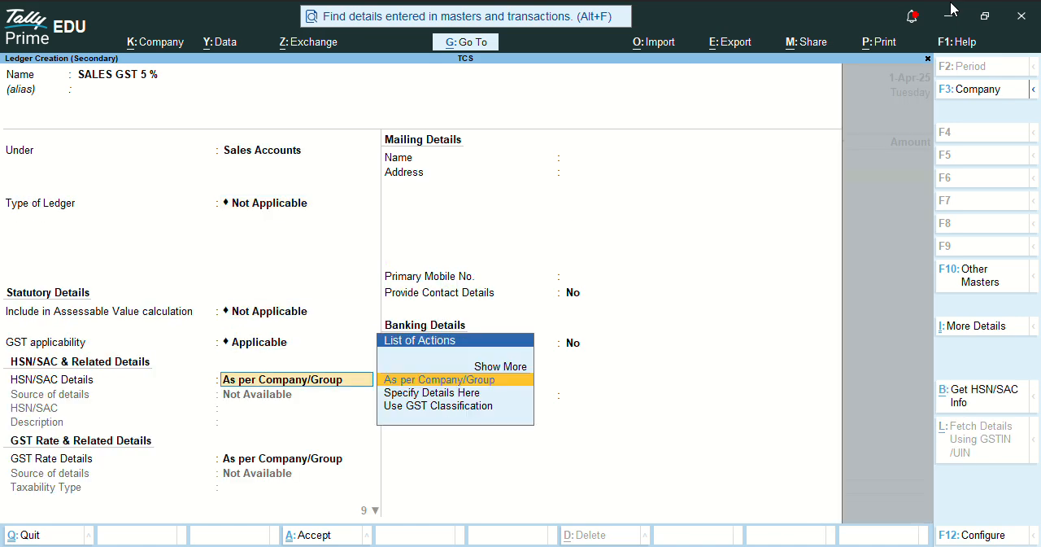
pyautogui.press('Return')
pyautogui.press('Return')
pyautogui.press('Up')
pyautogui.press('Return')
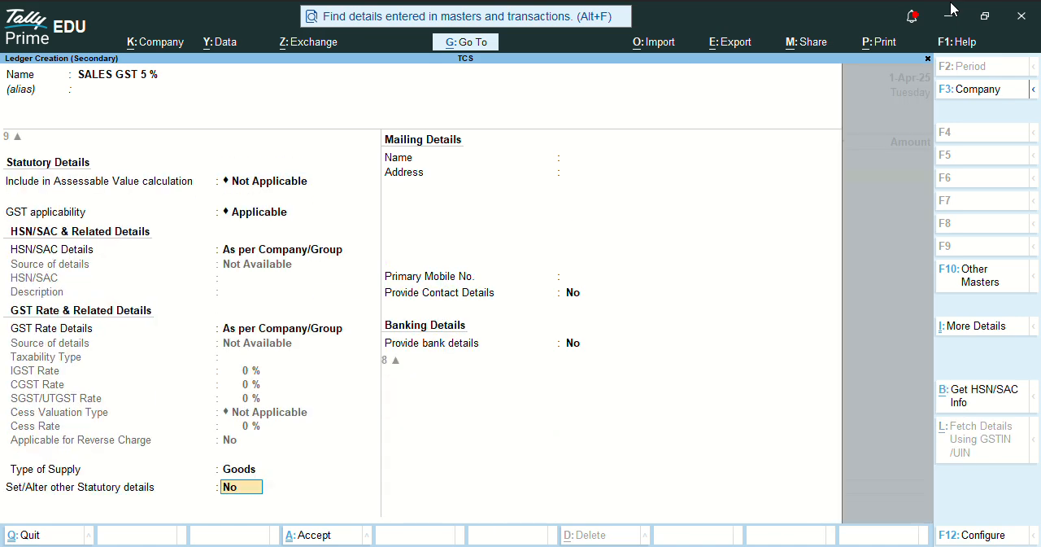
pyautogui.press('Return')
pyautogui.press('Return')
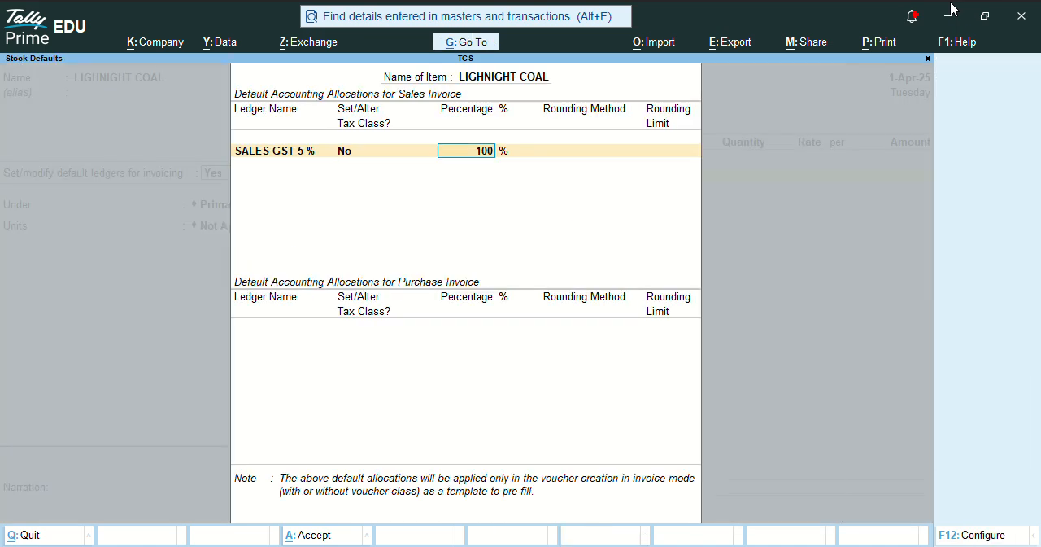
pyautogui.press('Return')
# - Start a ledger named PURCHASE GST 5% under Purchase Accounts for the item's purchase invoice allocation
pyautogui.hotkey('alt', 'c')
pyautogui.write('R')
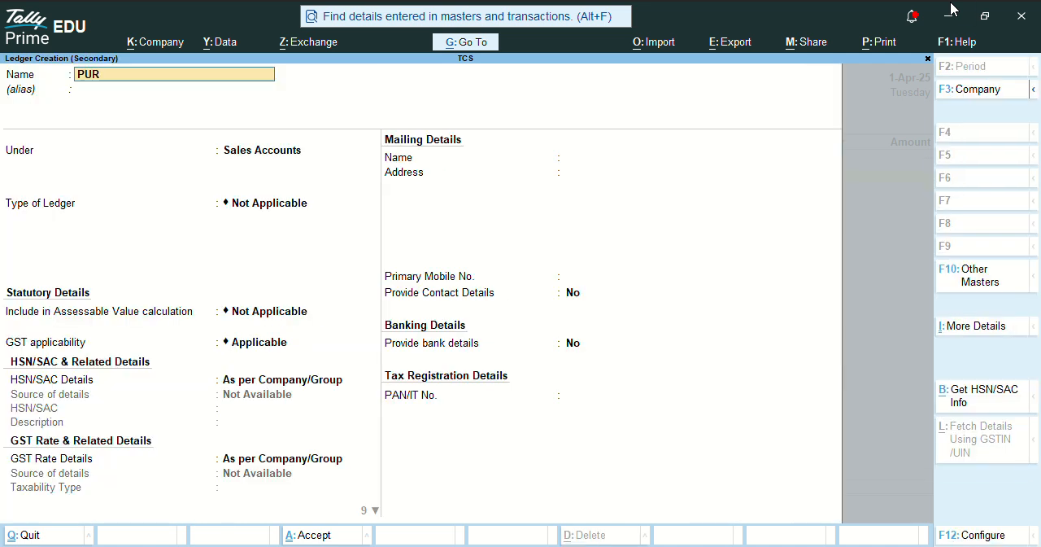
pyautogui.write('CHASE GST 5%')
pyautogui.press('Return')
pyautogui.press('Return')
pyautogui.write('Pur')
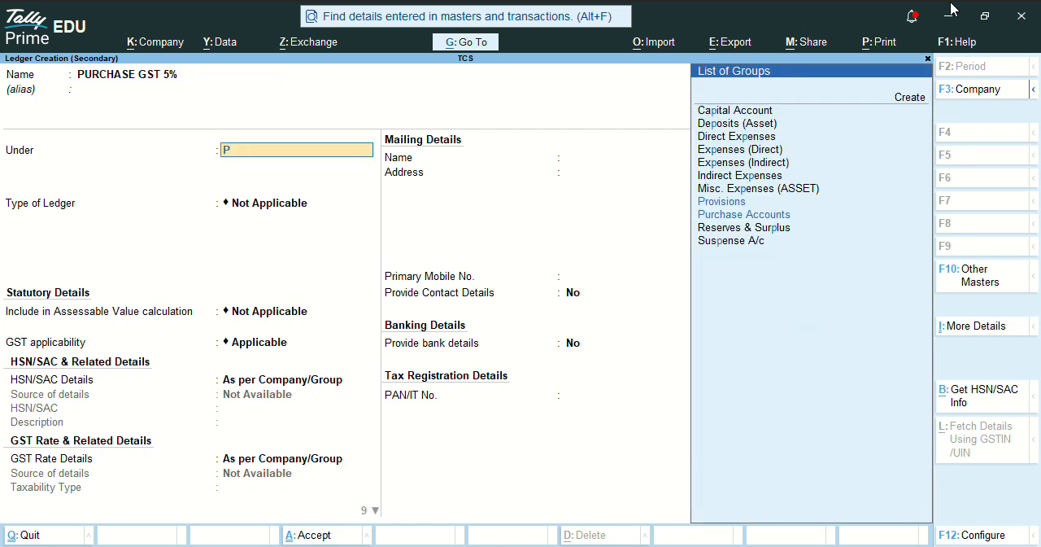
pyautogui.press('Return')
# - Save the purchase ledger with HSN and GST rate details As per Company/Group, and allocate it 100 %
pyautogui.press('Return')
pyautogui.press('Return')
pyautogui.press('Return')
pyautogui.press('Return')
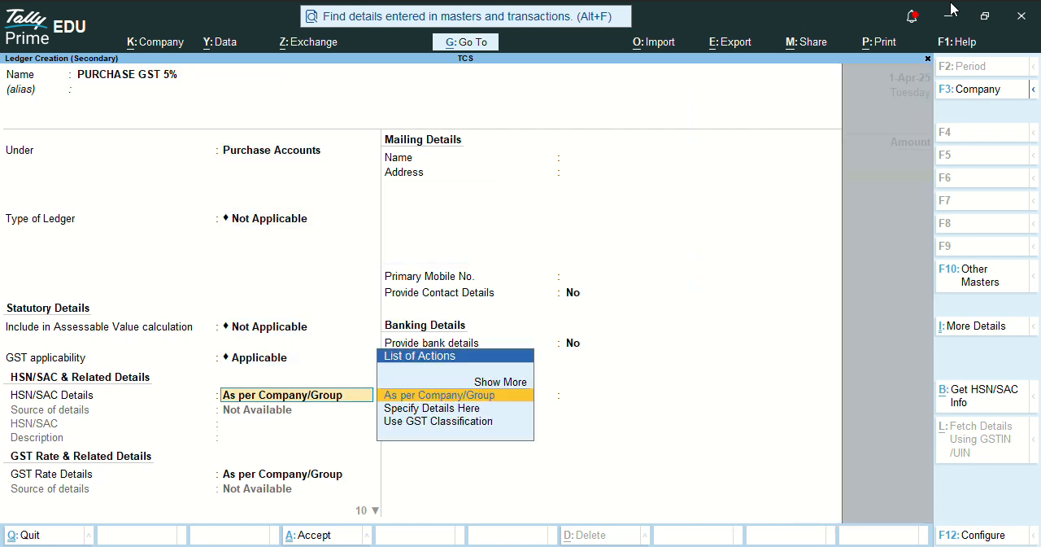
pyautogui.press('Up')
pyautogui.press('Return')
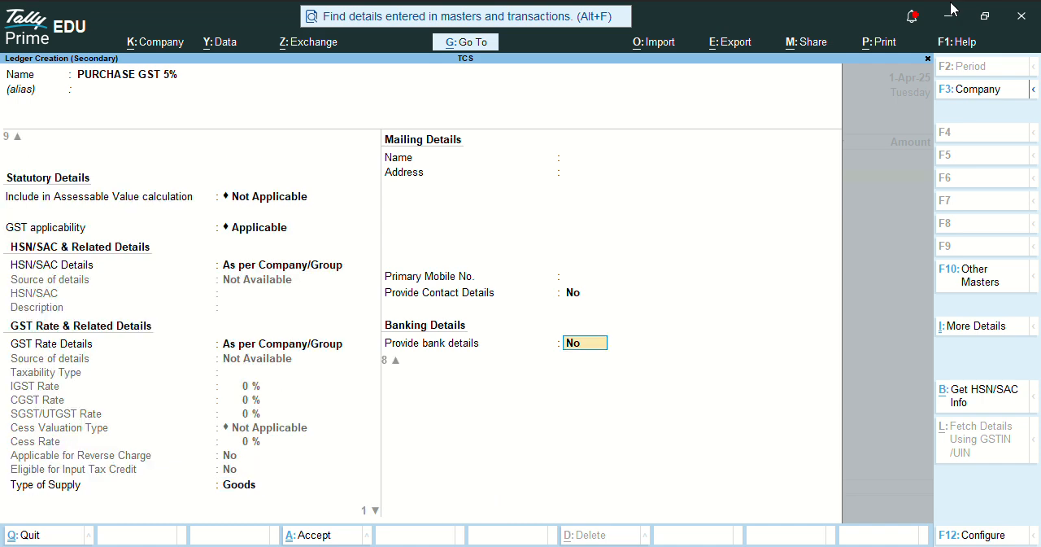
pyautogui.hotkey('ctrl', 'a')
pyautogui.press('Return')
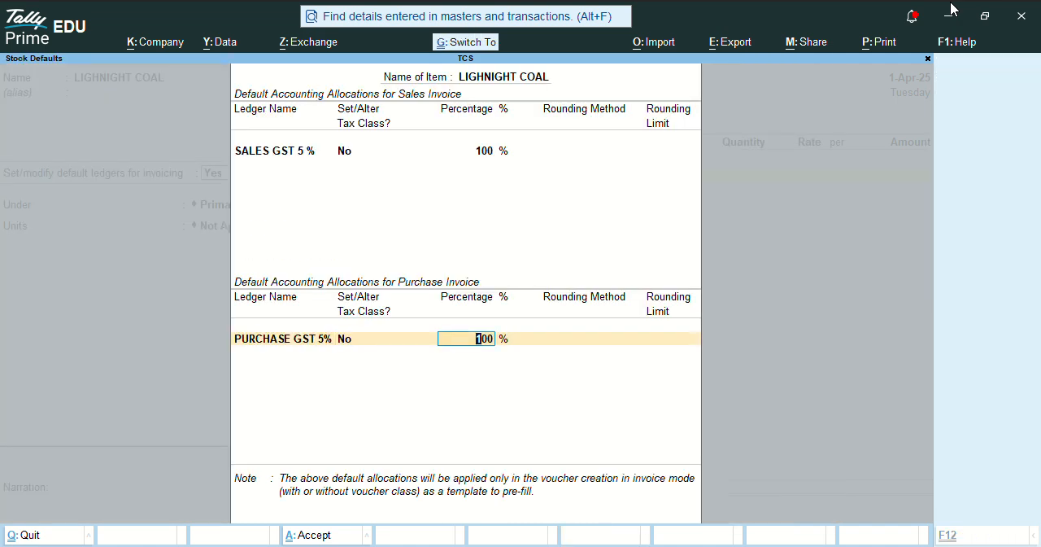
pyautogui.press('Return')
pyautogui.press('Return')
# - Keep the stock item under Primary and start a new simple unit with the symbol TON
pyautogui.press('Return')
pyautogui.press('BackSpace')
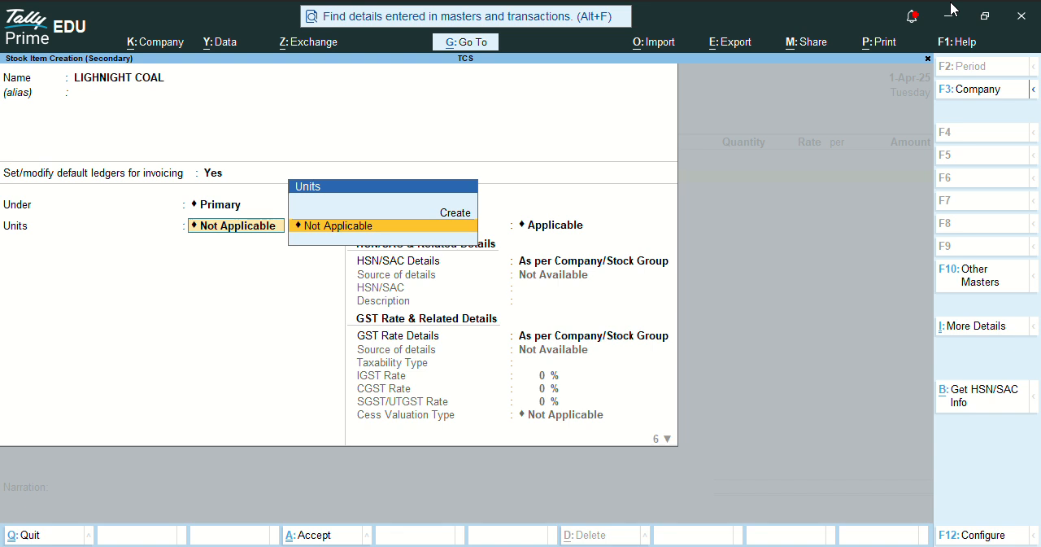
pyautogui.press('Up')
pyautogui.press('Return')
pyautogui.write('TON')
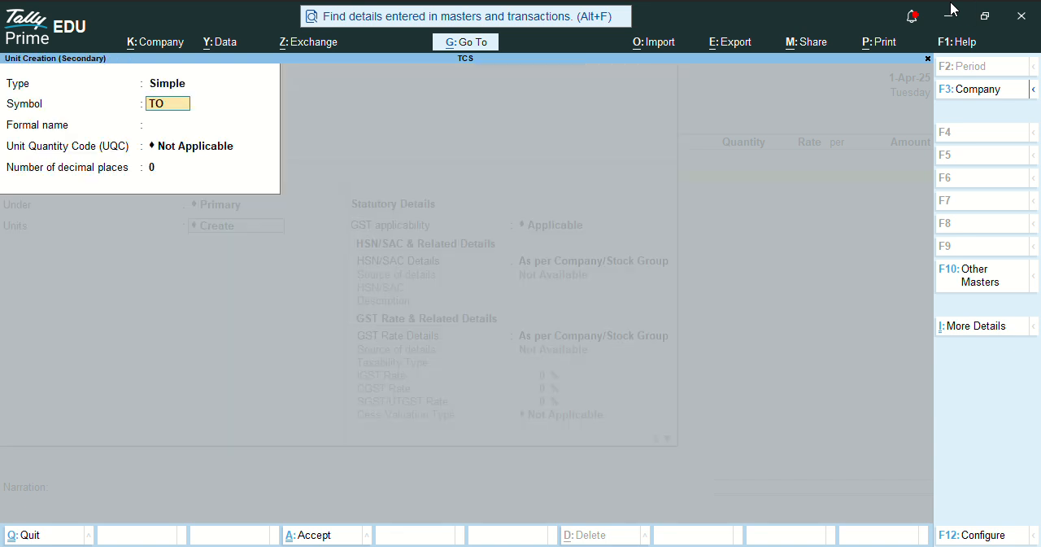
pyautogui.press('Return')
pyautogui.press('Return')
# - Set the unit's quantity code to TON-TONNES with 2 decimal places, and save the unit
pyautogui.write('TON')
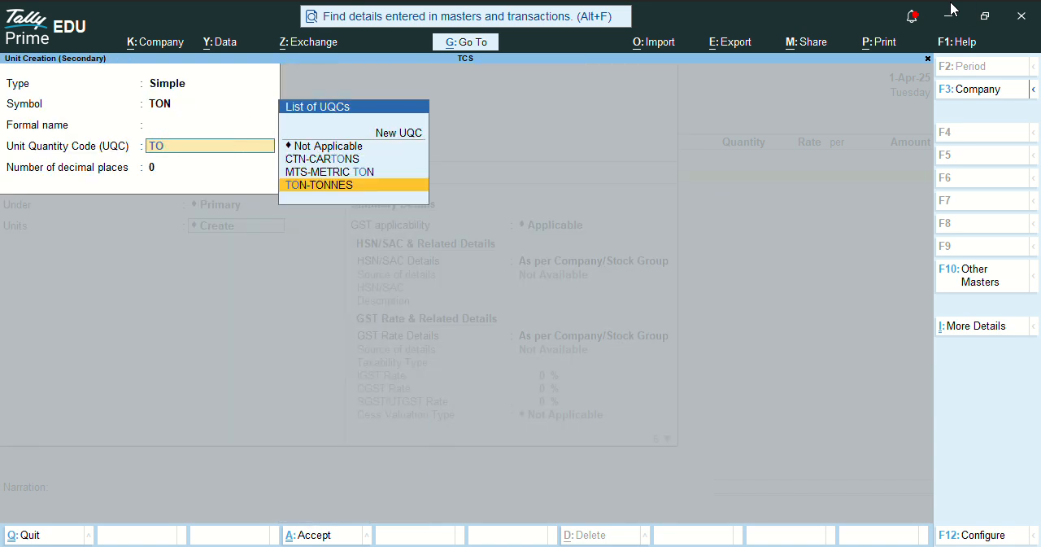
pyautogui.press('Return')
pyautogui.write('2')
pyautogui.press('Return')
pyautogui.press('Return')
pyautogui.press('Return')
pyautogui.press('Return')
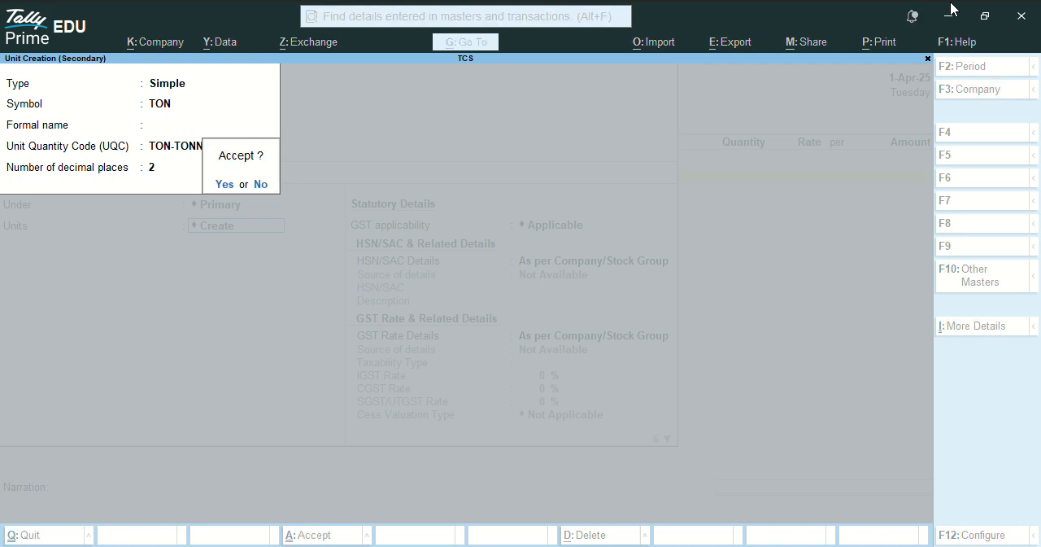
pyautogui.press('Return')
pyautogui.press('Return')
pyautogui.press('Return')
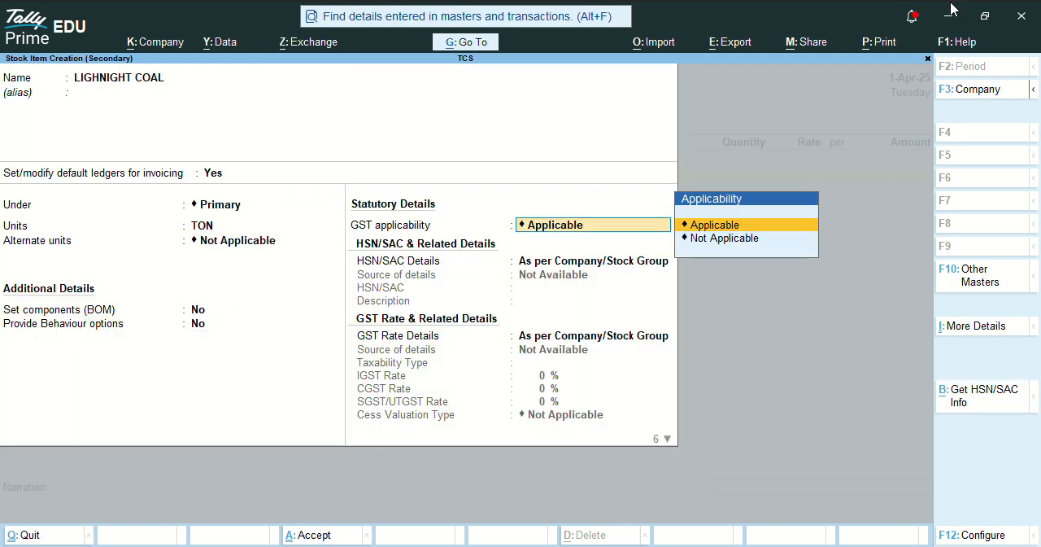
# - Keep GST Applicable for LIGHNIGHT COAL and specify HSN/SAC 546545 directly on the item
pyautogui.write('546545')
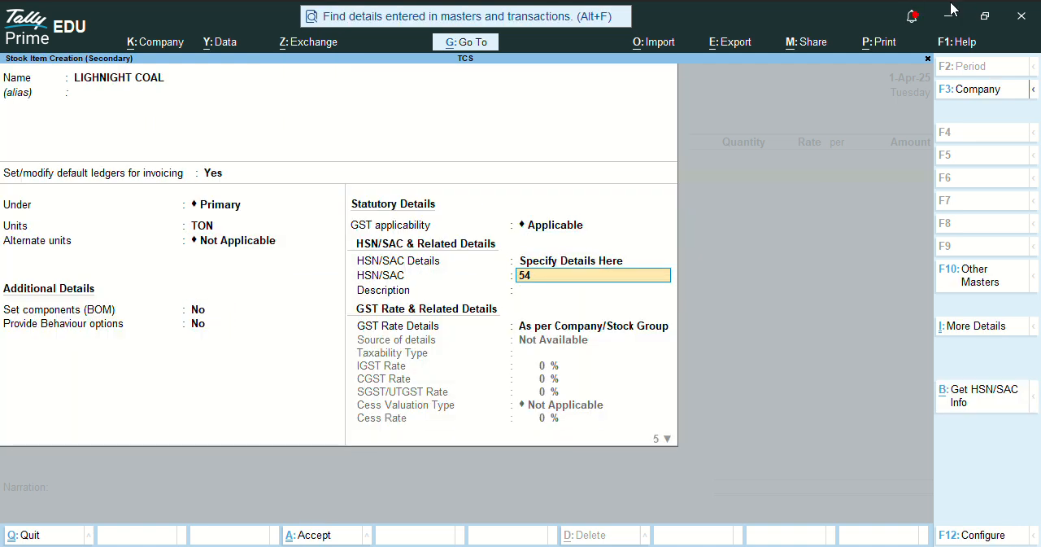
pyautogui.press('Return')
# - Specify the item's GST rate details directly as Taxable with an IGST rate of 5 %
pyautogui.press('Return')
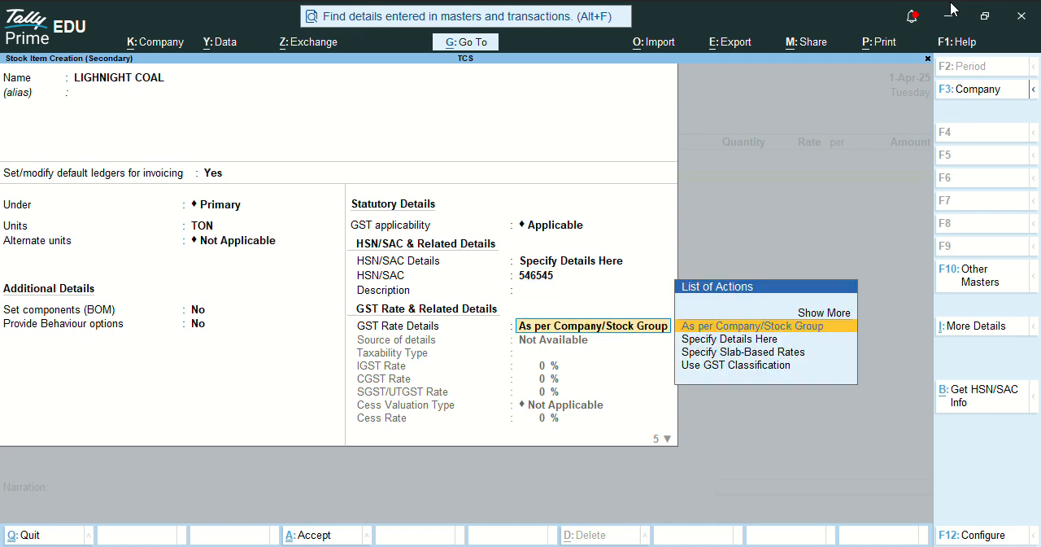
pyautogui.press('Return')
pyautogui.press('BackSpace')
pyautogui.press('Down')
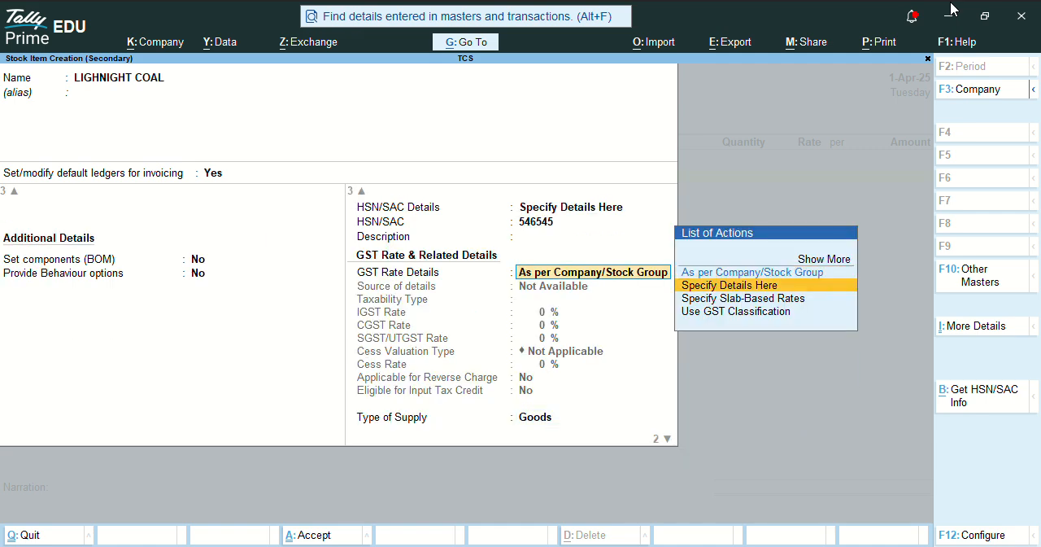
pyautogui.press('Return')
pyautogui.write('1')
pyautogui.press('Return')
pyautogui.write('5')
pyautogui.press('Return')
# - Keep cess Not Applicable, reverse charge No, input tax credit Yes and supply type Goods for the item
pyautogui.press('Return')
pyautogui.press('Return')
pyautogui.press('Return')
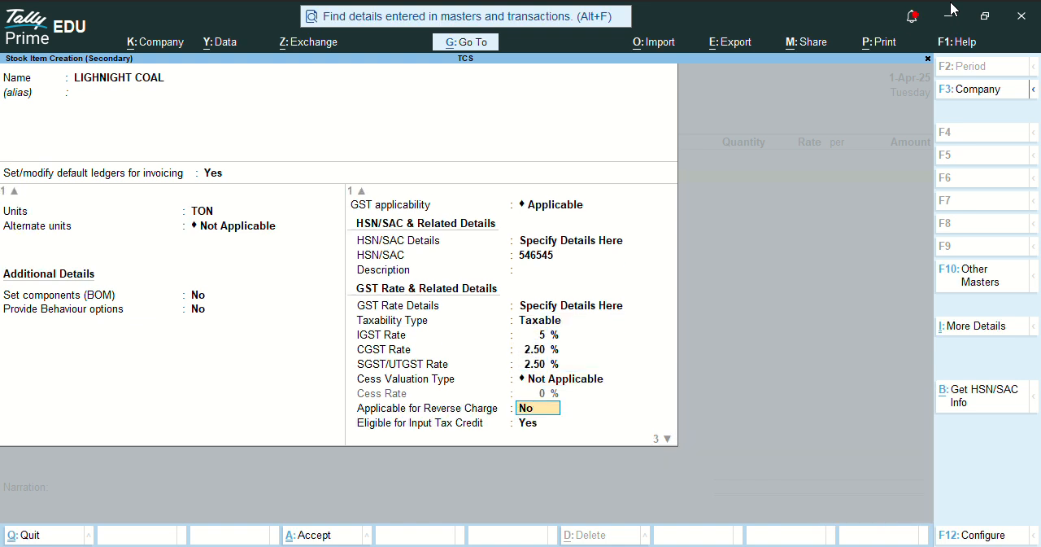
pyautogui.press('Return')
# - Make TCS applicable on the stock item with LIGHNIGHT COAL as nature of goods, and save the item
pyautogui.press('Return')
pyautogui.press('Return')
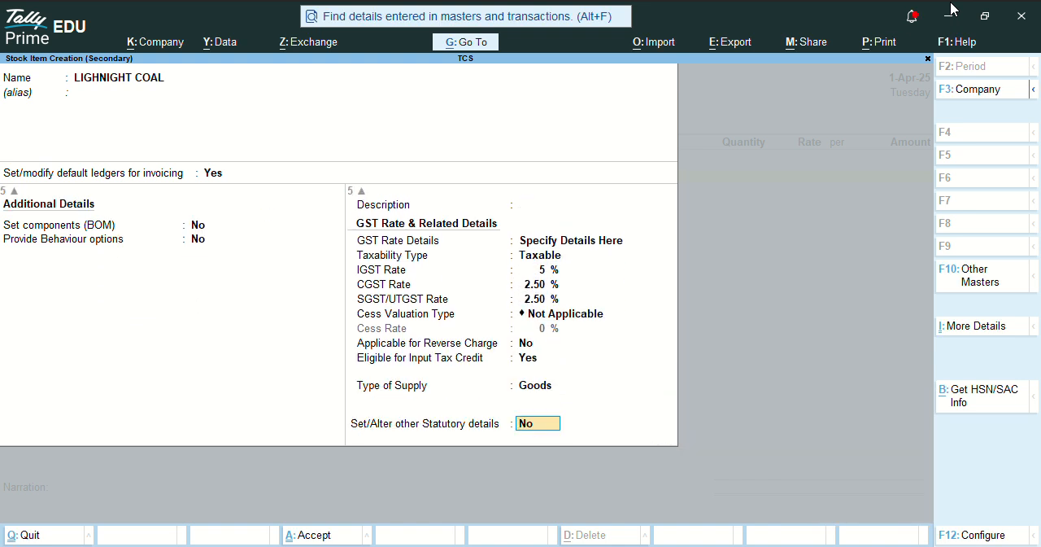
pyautogui.write('Y')
pyautogui.press('Return')
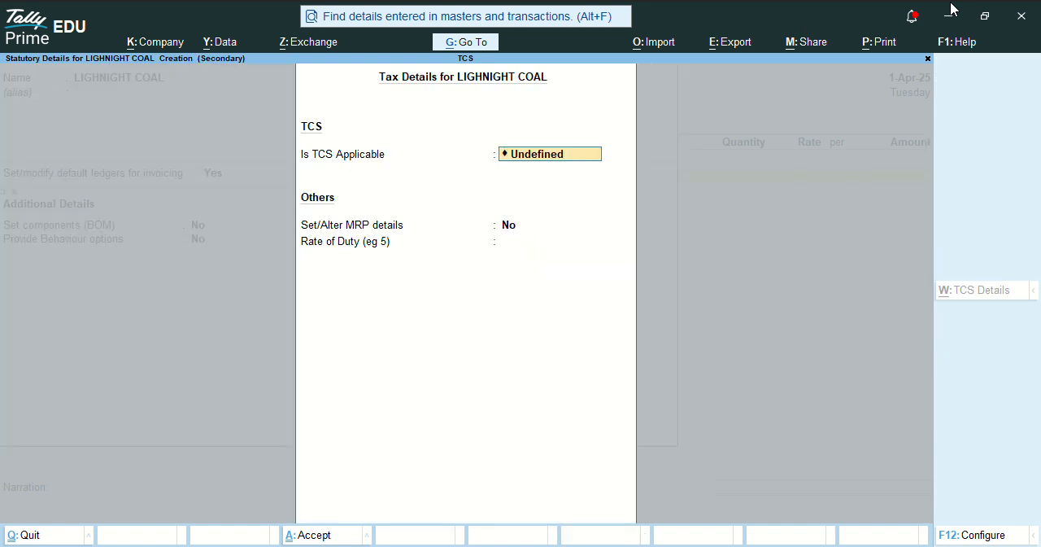
pyautogui.press('BackSpace')
pyautogui.press('Down')
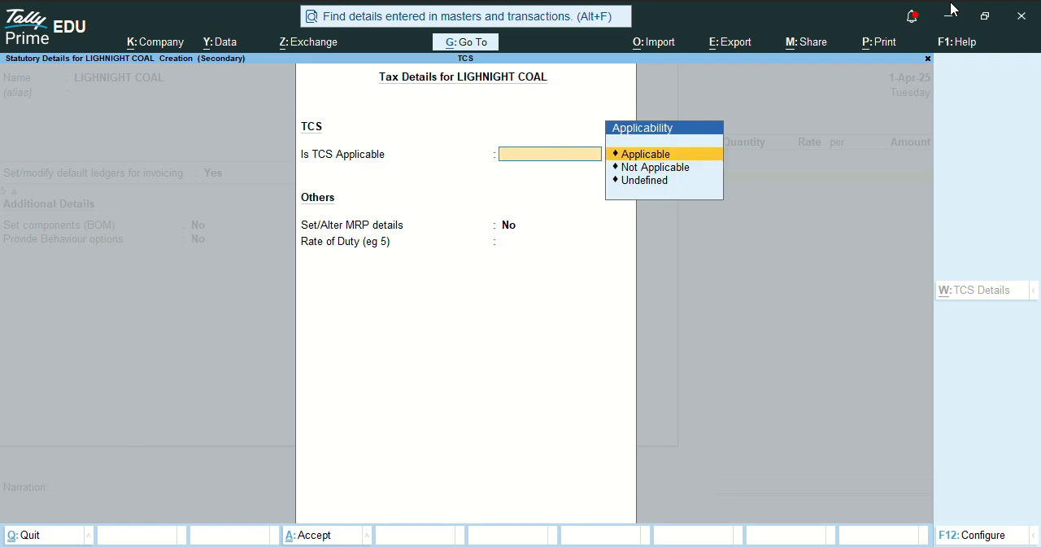
pyautogui.press('Return')
pyautogui.press('Down')
pyautogui.press('Return')
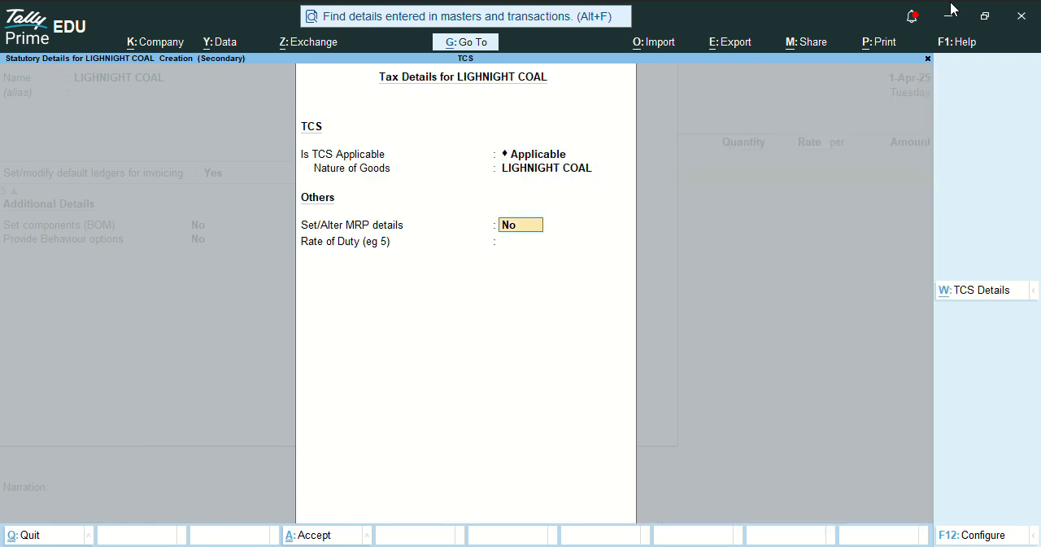
pyautogui.press('Return')
pyautogui.press('Return')
# - Set the LIGHNIGHT COAL purchase line to 100 TON at a rate of 3500 per TON, with no item description
pyautogui.press('Return')
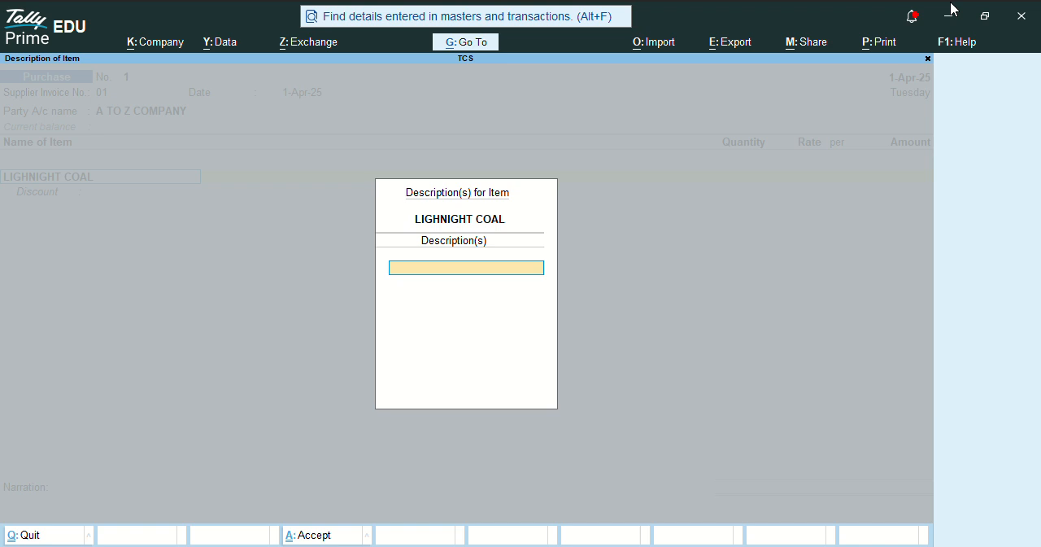
pyautogui.press('Return')
pyautogui.write('100')
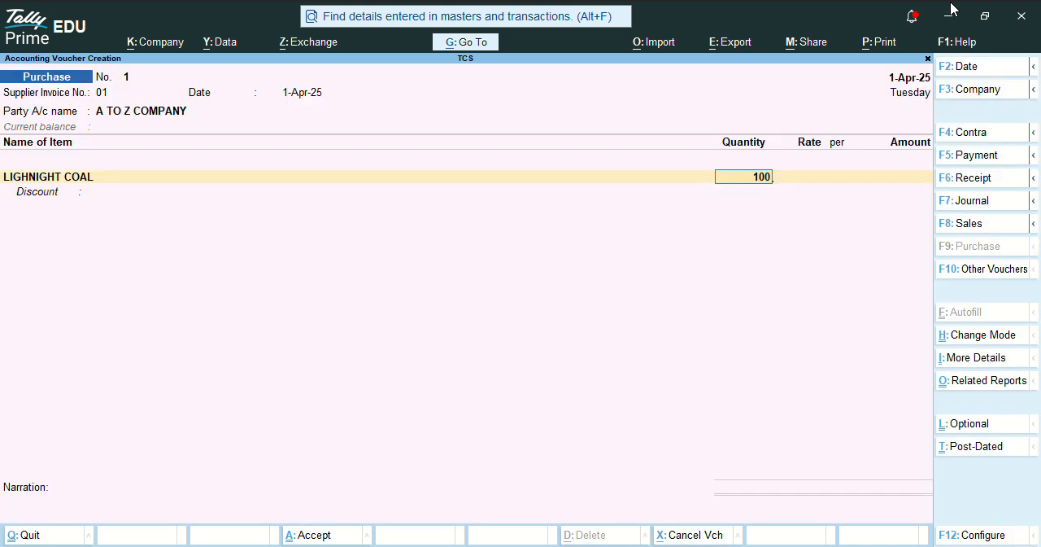
pyautogui.press('Return')
pyautogui.write('3500')
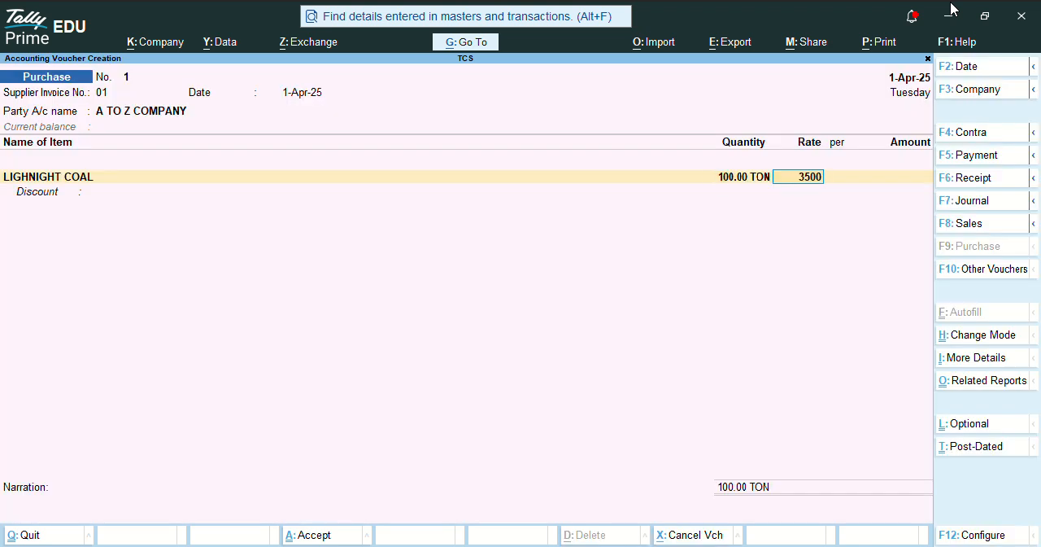
pyautogui.press('Return')
pyautogui.press('Return')
pyautogui.press('Return')
pyautogui.press('Return')
pyautogui.press('Return')
pyautogui.press('Return')
# - Add the CGST and SGST ledgers to the purchase voucher below the item line
pyautogui.write('CGS')
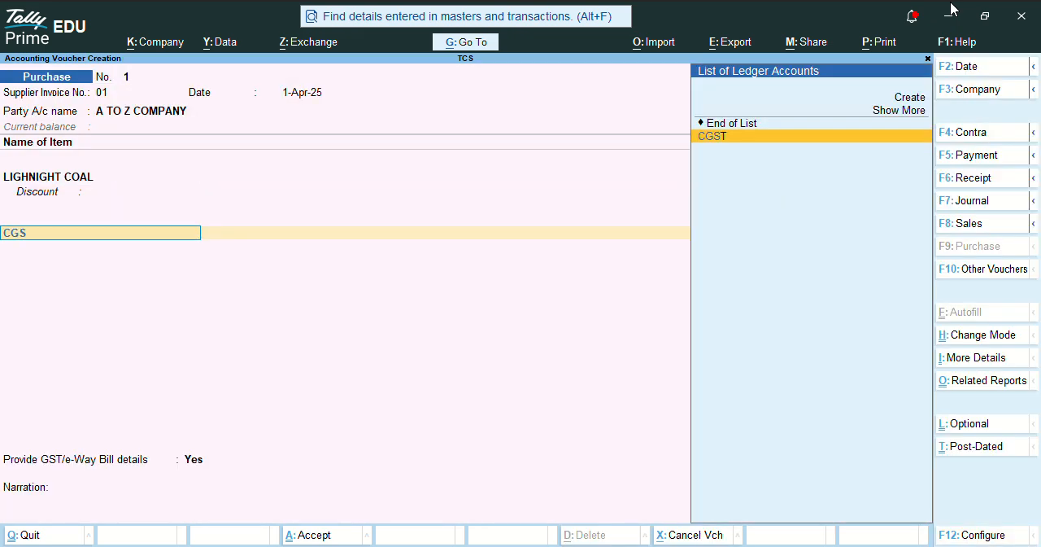
pyautogui.press('Return')
pyautogui.press('Return')
pyautogui.press('Return')
pyautogui.write('SGS')
pyautogui.press('Return')
pyautogui.press('Return')
# - Add the TCS ON PURCHASES ledger to the purchase voucher and save the voucher
pyautogui.press('Return')
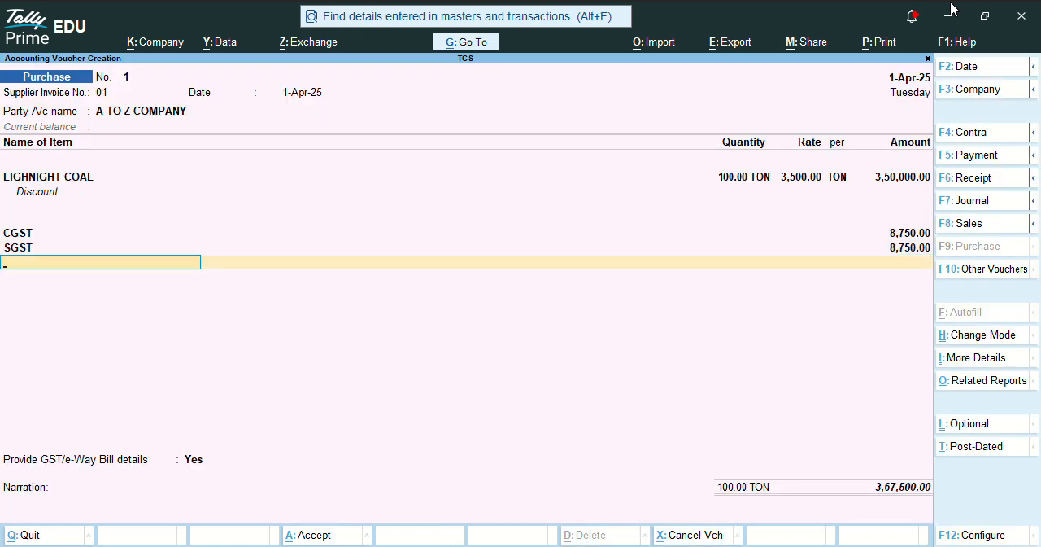
pyautogui.write('TC')
pyautogui.press('Return')
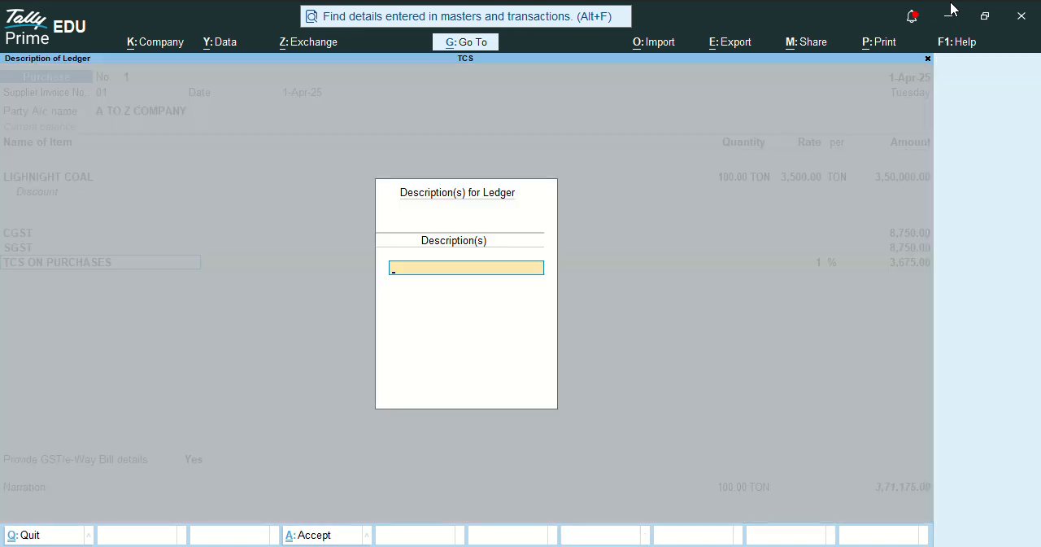
pyautogui.press('Return')
pyautogui.press('Return')
pyautogui.press('Return')
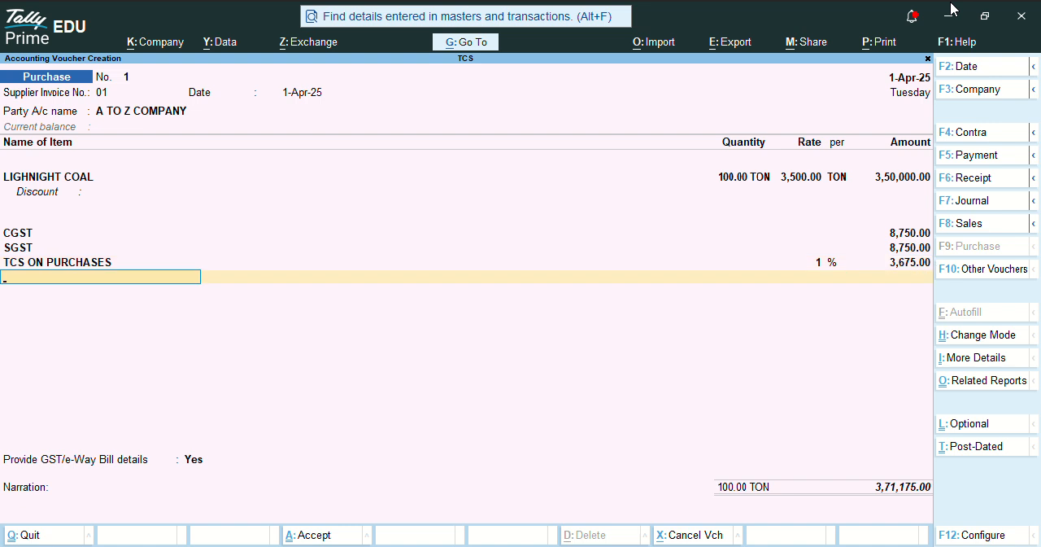
pyautogui.hotkey('ctrl', 'a')
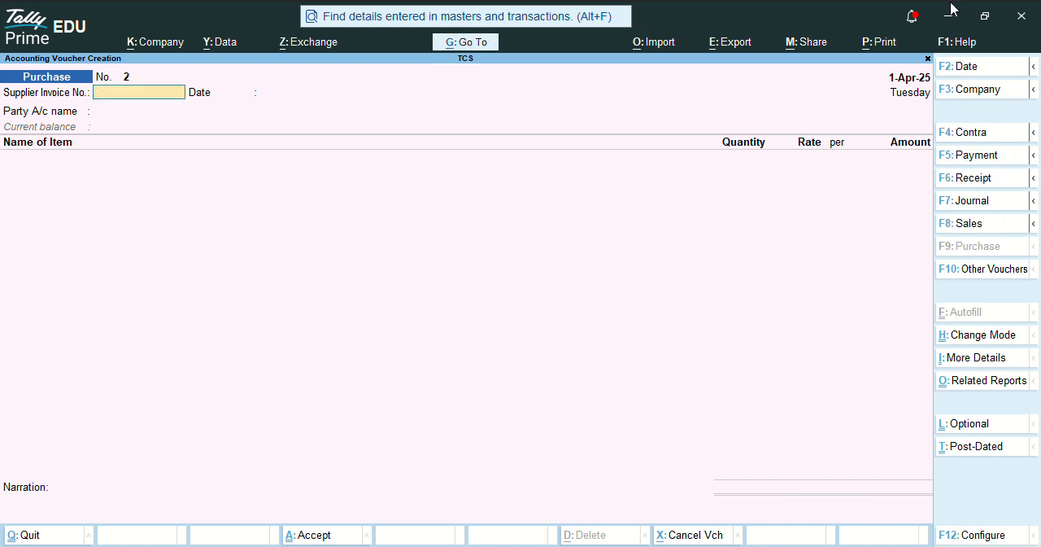
pyautogui.press('F8')
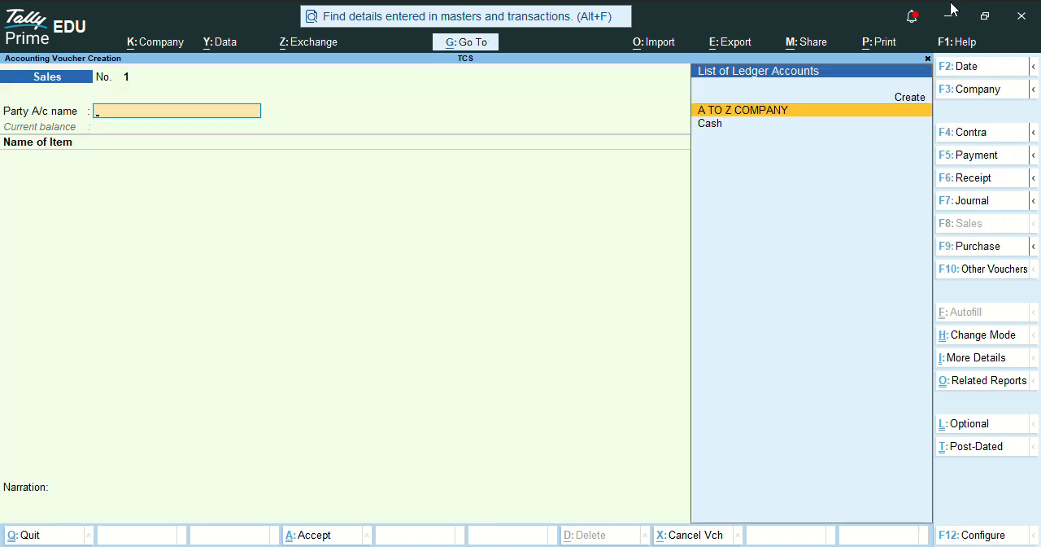
pyautogui.press('Escape')
pyautogui.press('Escape')
pyautogui.press('Escape')
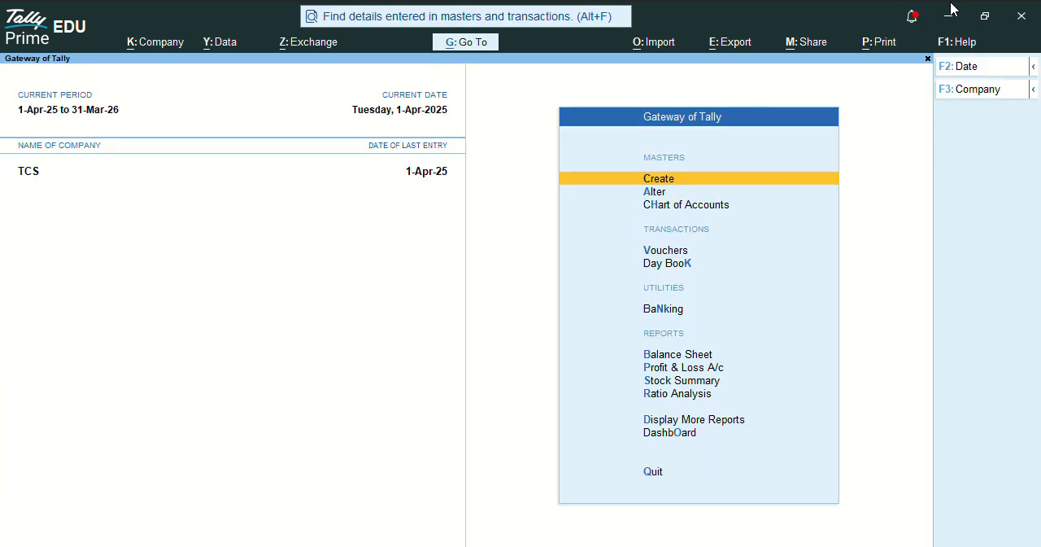
pyautogui.press('d')
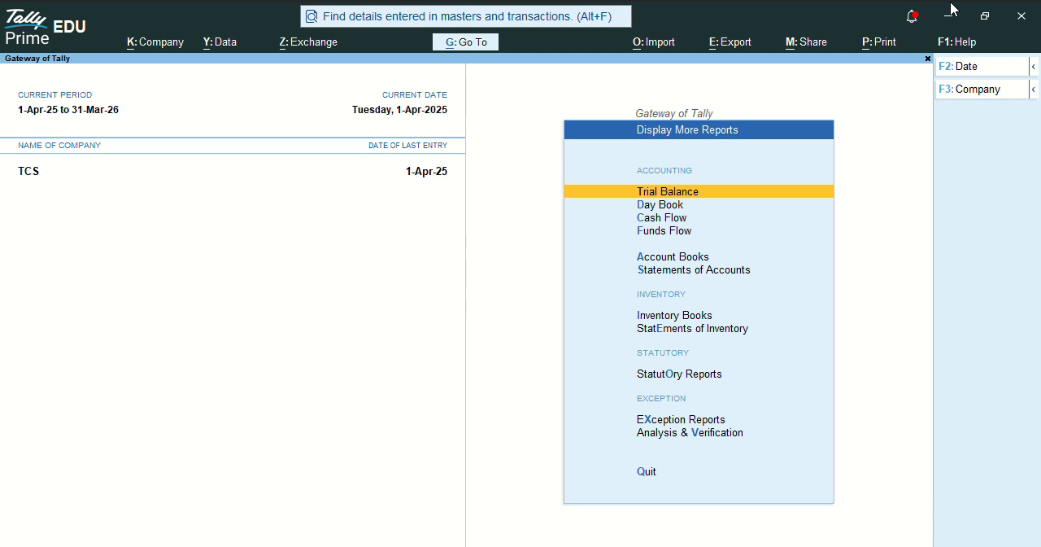
pyautogui.press('Escape')
pyautogui.press('Escape')
pyautogui.press('Escape')
# - Examine the Form 27EQ report among the statutory TCS reports and leave it again
pyautogui.press('d')
pyautogui.press('o')
pyautogui.press('c')
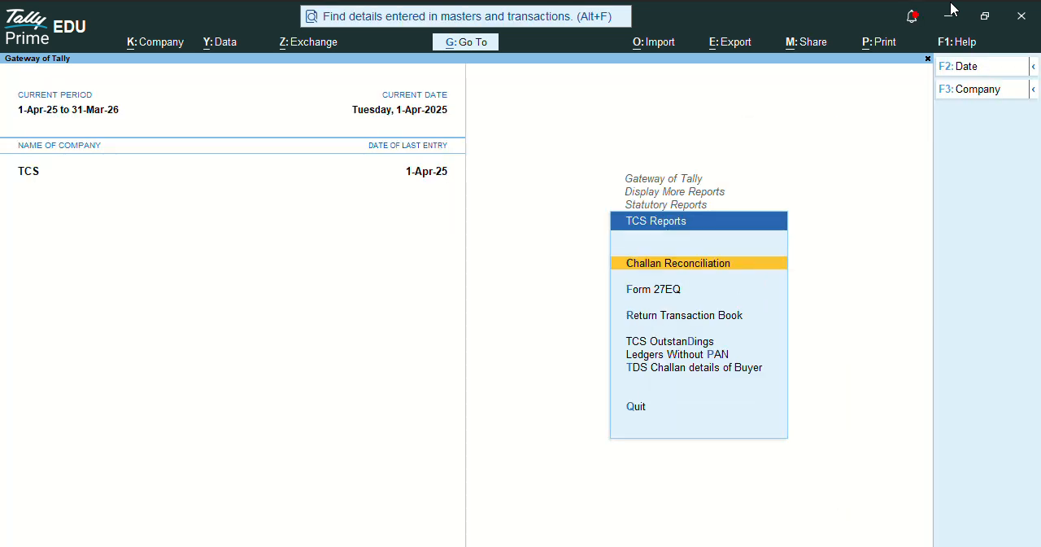
pyautogui.press('f')
pyautogui.press('Down')
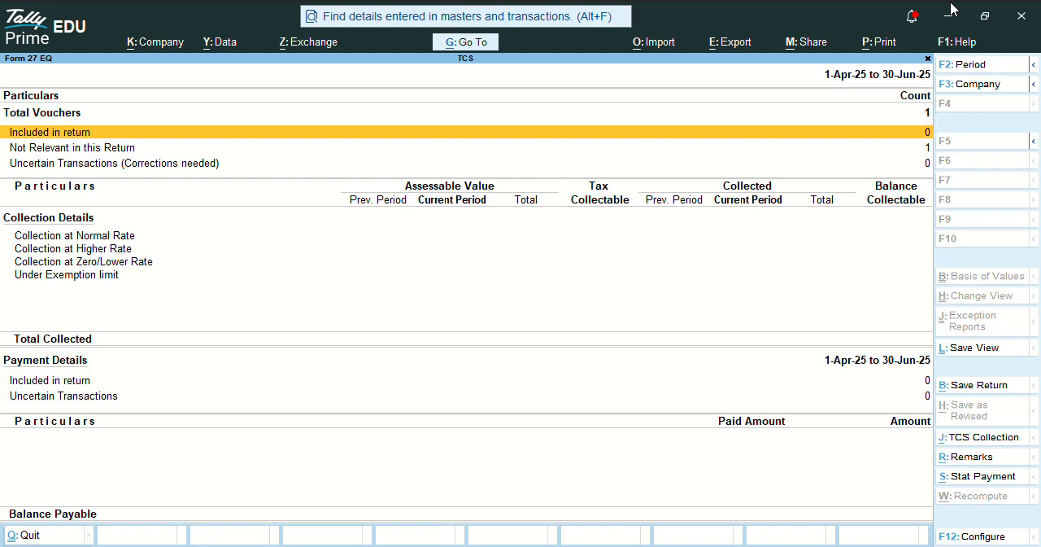
pyautogui.press('Escape')
pyautogui.press('Escape')
pyautogui.press('Escape')
pyautogui.press('Escape')
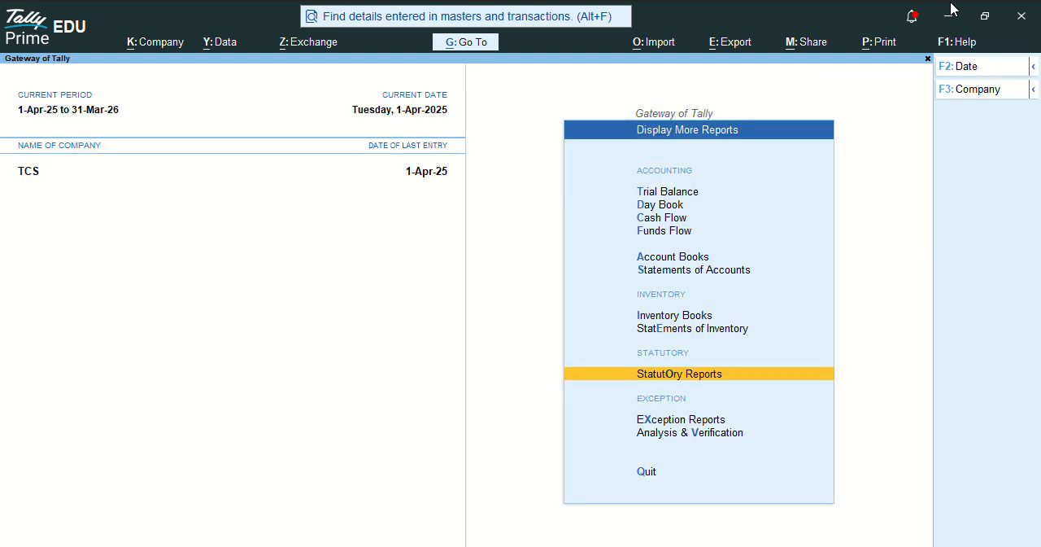
# - From a new sales voucher, create a party ledger with the customer's name under Sundry Debtors
pyautogui.press('v')
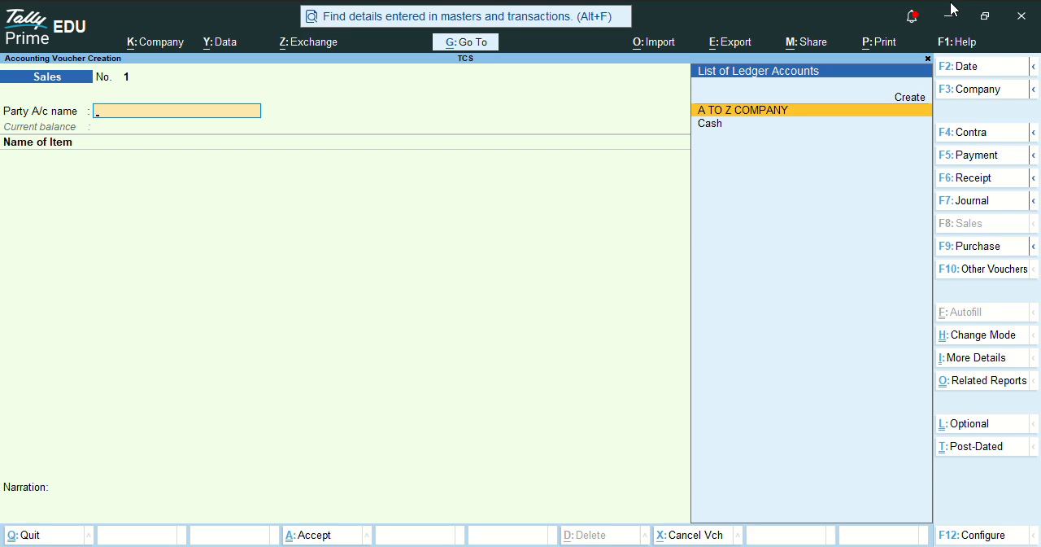
pyautogui.hotkey('alt', 'c')
pyautogui.write('PREM')
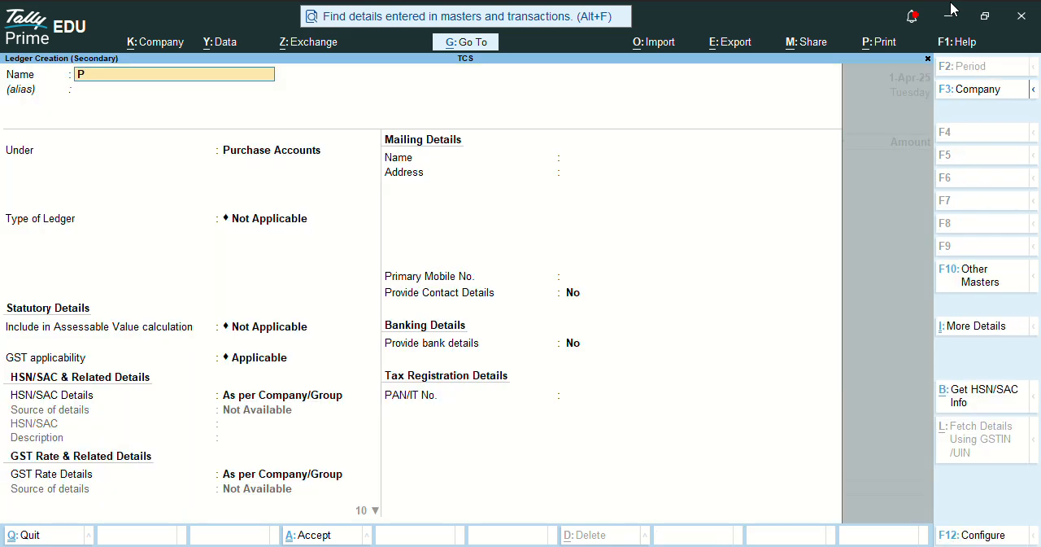
pyautogui.press('Return')
pyautogui.press('Return')
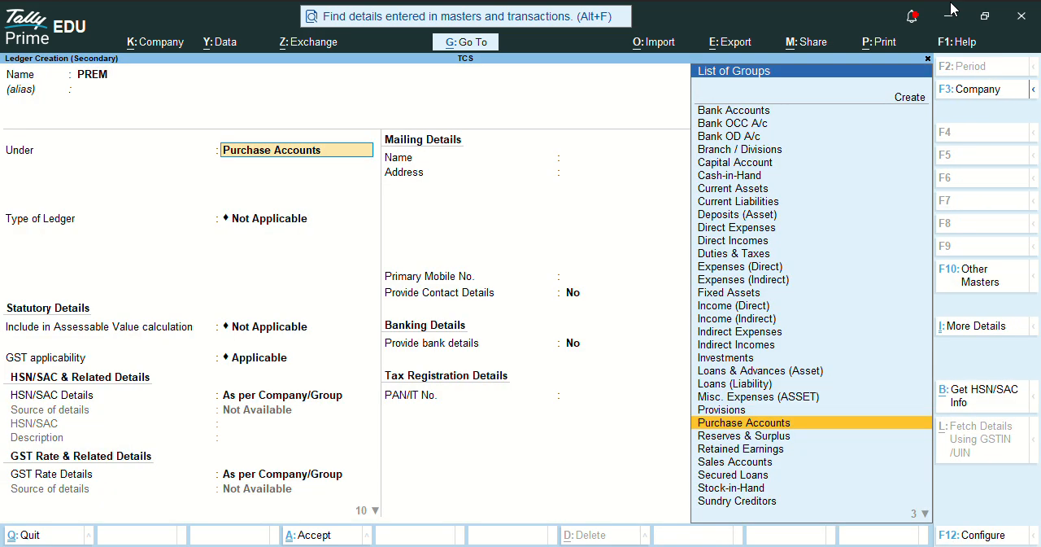
pyautogui.write('SUND')
pyautogui.press('Down')
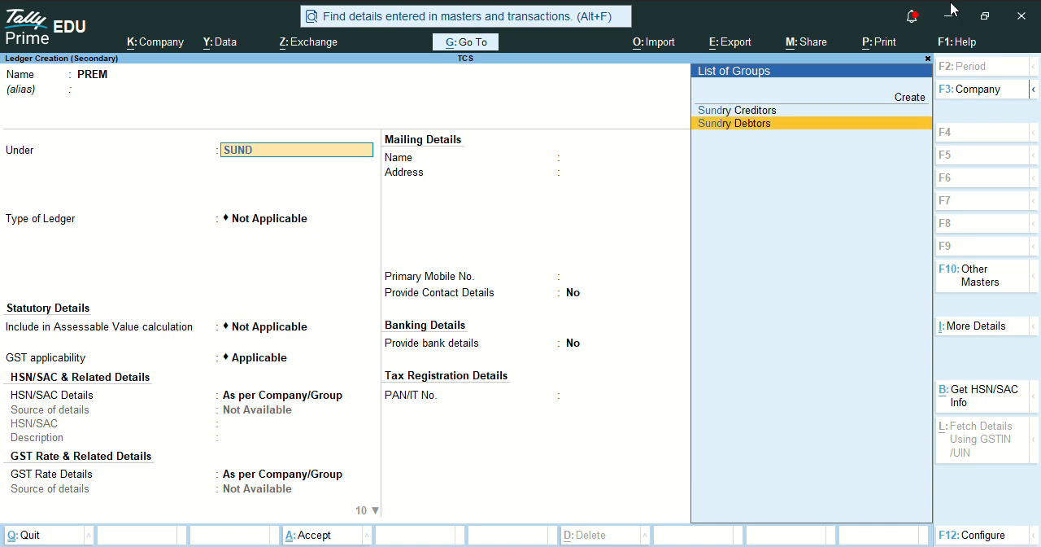
pyautogui.press('Return')
# - Keep bill-by-bill balances and the blank credit period for the customer ledger, and make TCS applicable
pyautogui.press('Return')
pyautogui.press('Return')
pyautogui.press('Return')
pyautogui.write('y')
pyautogui.press('Return')
pyautogui.press('Return')
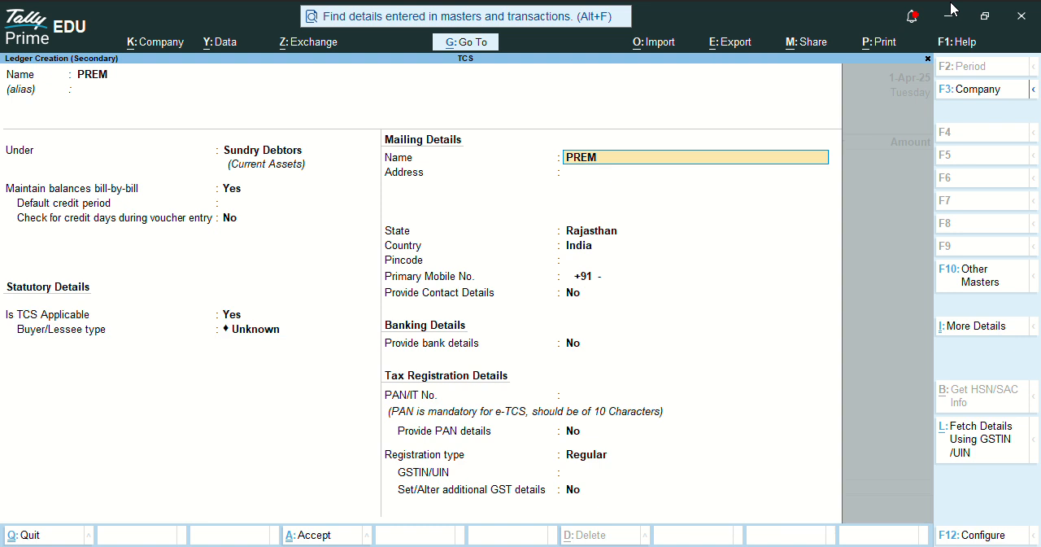
# - Set the customer ledger's buyer/lessee type to Individual/HUF - Resident
pyautogui.press('Up')
pyautogui.press('Down')
pyautogui.press('Down')
pyautogui.press('Down')
pyautogui.press('Down')
pyautogui.press('Down')
pyautogui.press('Down')
pyautogui.press('Down')
pyautogui.press('Down')
pyautogui.press('Down')
pyautogui.press('Down')
pyautogui.press('Down')
pyautogui.press('Down')
pyautogui.press('Down')
pyautogui.press('Down')
pyautogui.press('Down')
pyautogui.press('Down')
pyautogui.press('Down')
pyautogui.press('Down')
pyautogui.press('Down')
pyautogui.press('Down')
pyautogui.press('Down')
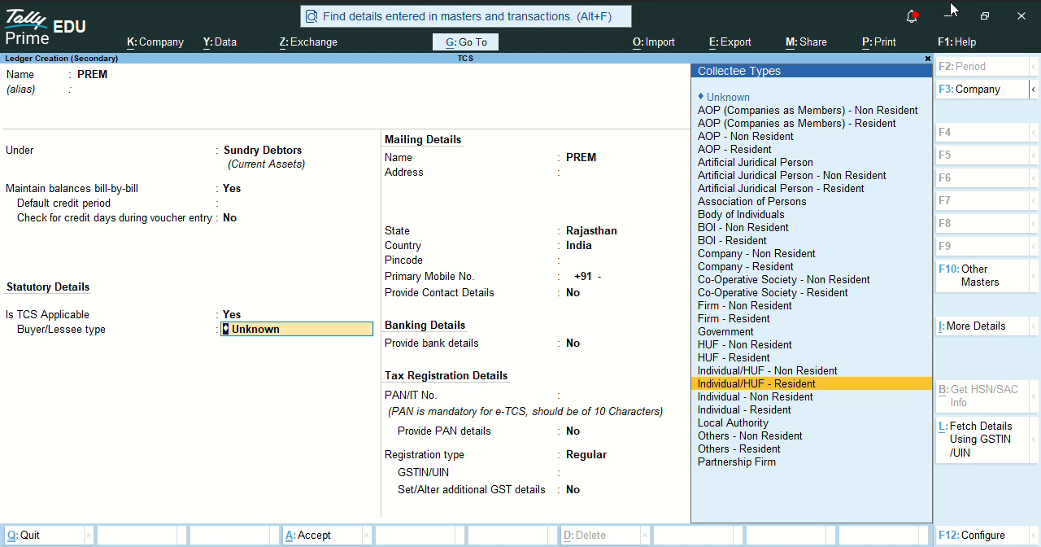
pyautogui.press('Return')
# - In the customer's advanced TCS configurations, make ignoring the income tax exemption limit Applicable for LIGHNIGHT COAL, keeping the surcharge and zero/lower rate options at No
pyautogui.write('y')
pyautogui.press('Return')
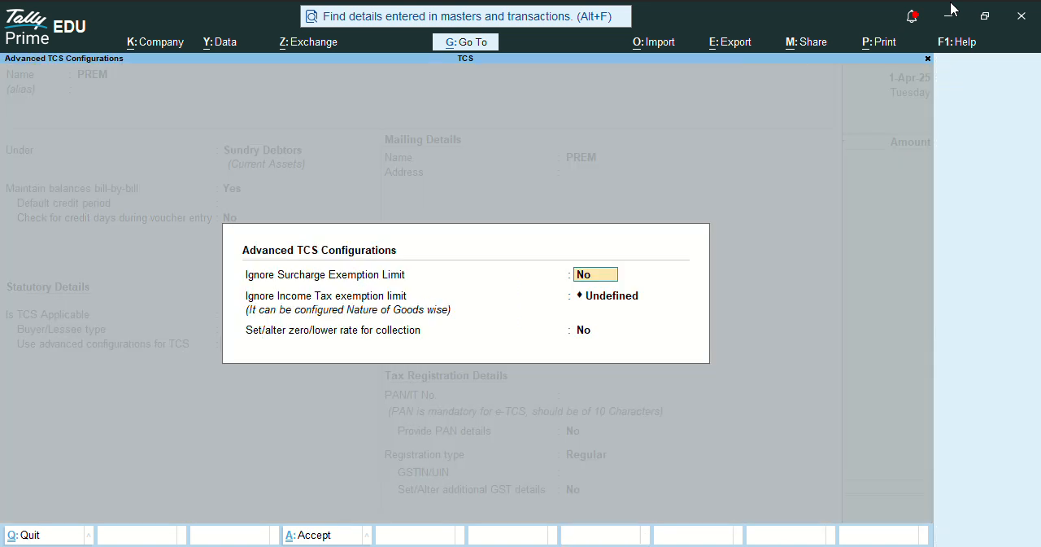
pyautogui.press('Return')
pyautogui.press('space')
pyautogui.press('Down')
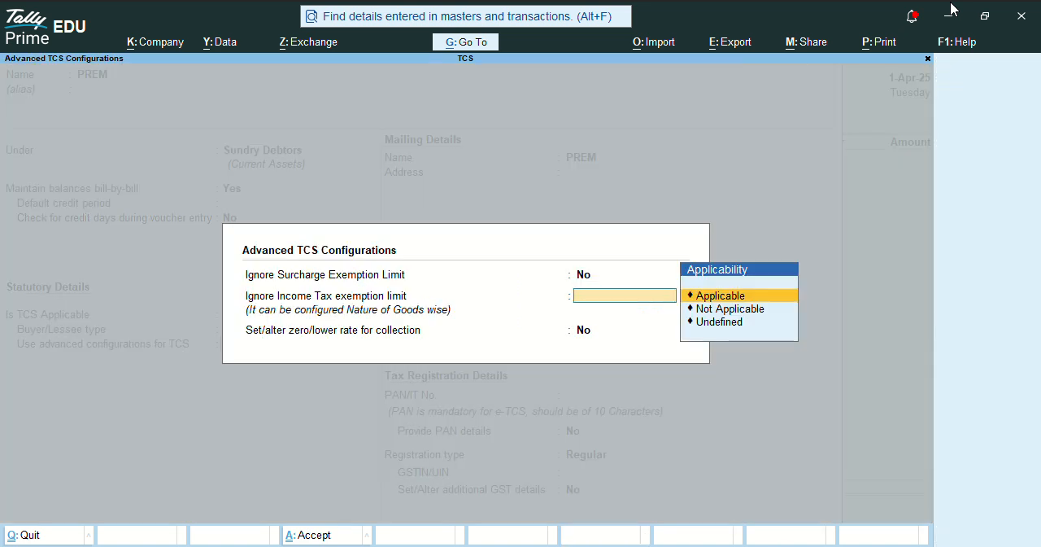
pyautogui.press('Return')
pyautogui.press('Down')
pyautogui.press('Return')
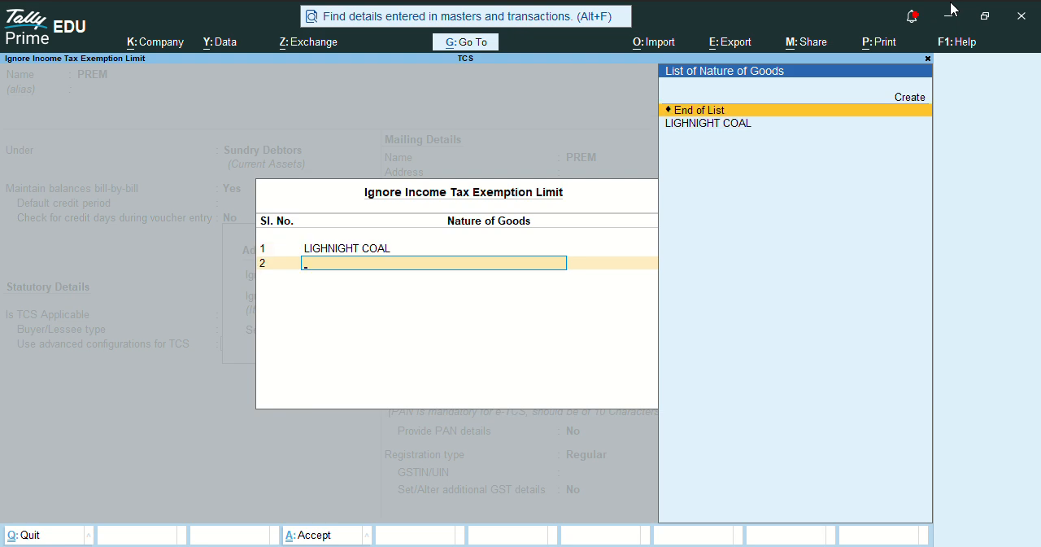
pyautogui.press('Return')
pyautogui.press('Return')
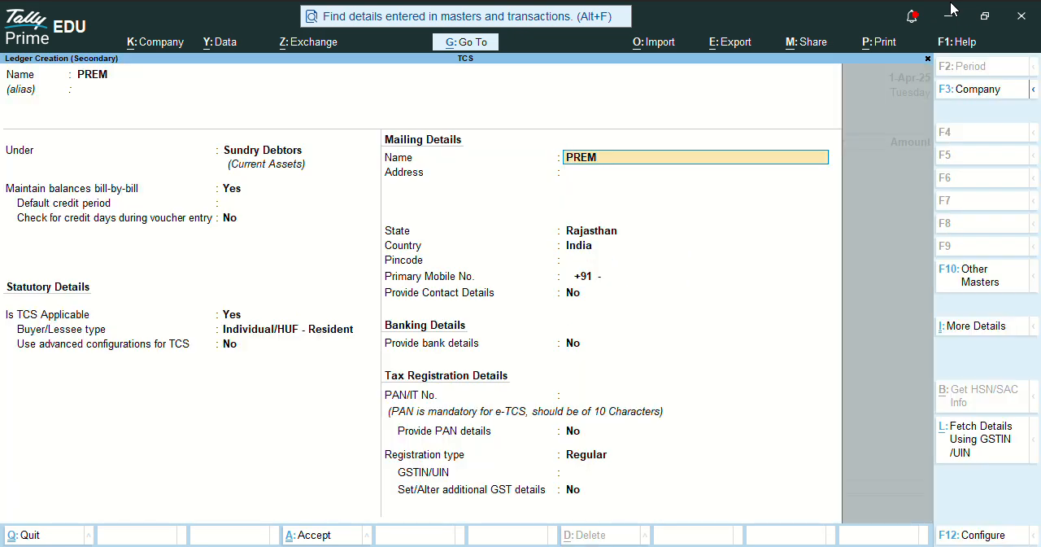
# - Enter the customer's PAN in the tax registration details and save the ledger
pyautogui.press('Return')
pyautogui.press('Return')
pyautogui.press('Return')
pyautogui.press('Return')
pyautogui.press('Return')
pyautogui.press('Return')
pyautogui.press('Return')
pyautogui.press('Return')
pyautogui.write('AAAAA')
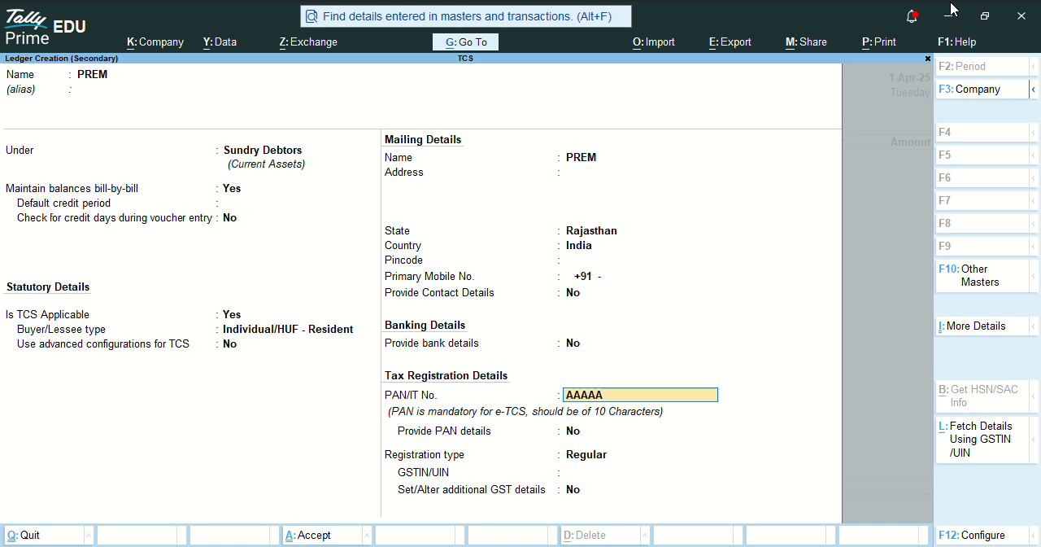
pyautogui.write('5689A')
pyautogui.press('Return')
pyautogui.hotkey('ctrl', 'a')
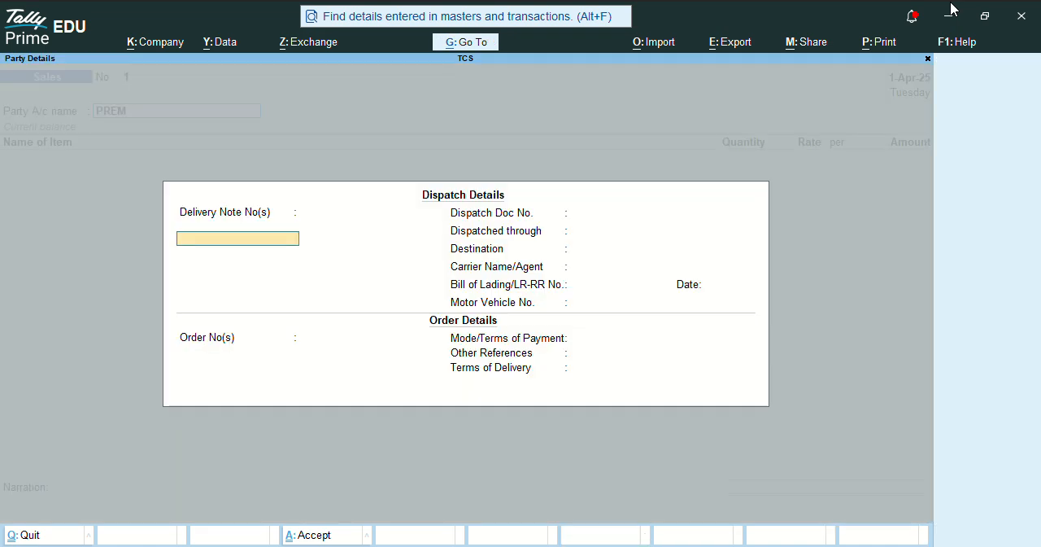
# - Accept the sales voucher's dispatch and party details as they are and select LIGHNIGHT COAL as the item
pyautogui.hotkey('ctrl', 'a')
pyautogui.hotkey('ctrl', 'a')
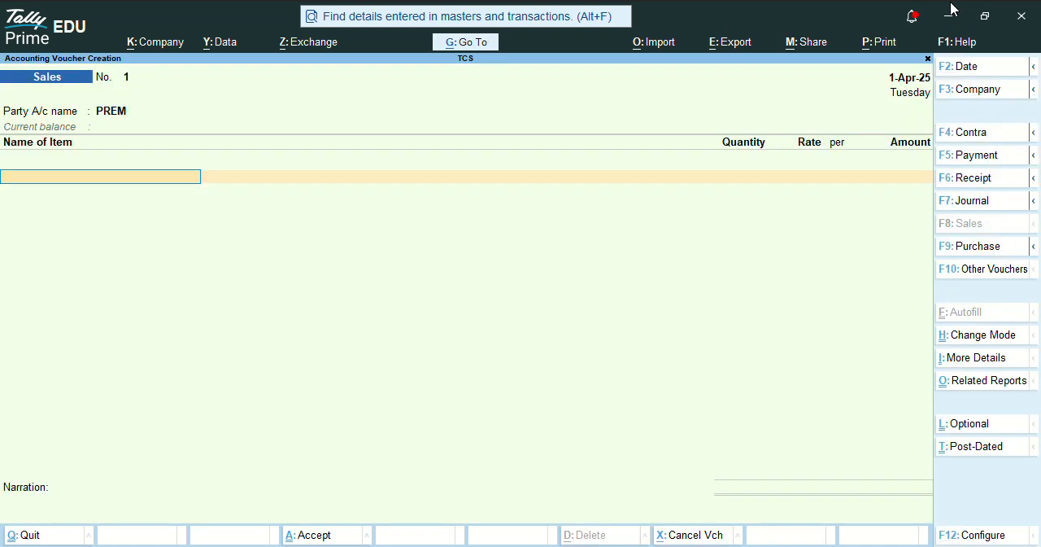
pyautogui.write('LIG')
pyautogui.press('Return')
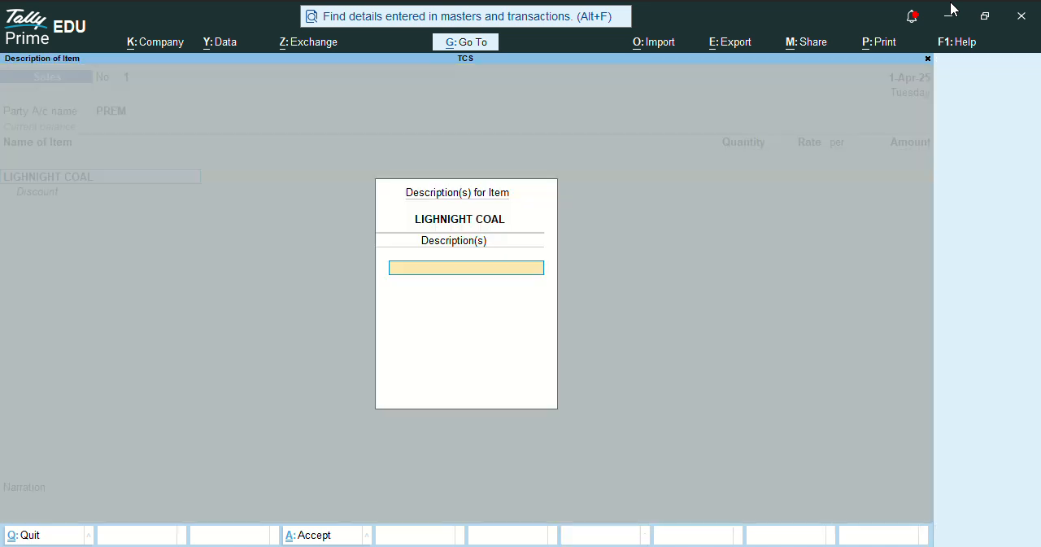
pyautogui.press('Return')
# - Set the LIGHNIGHT COAL sales line to 50 TON at a rate of 4100 per TON
pyautogui.write('50.00 TON')
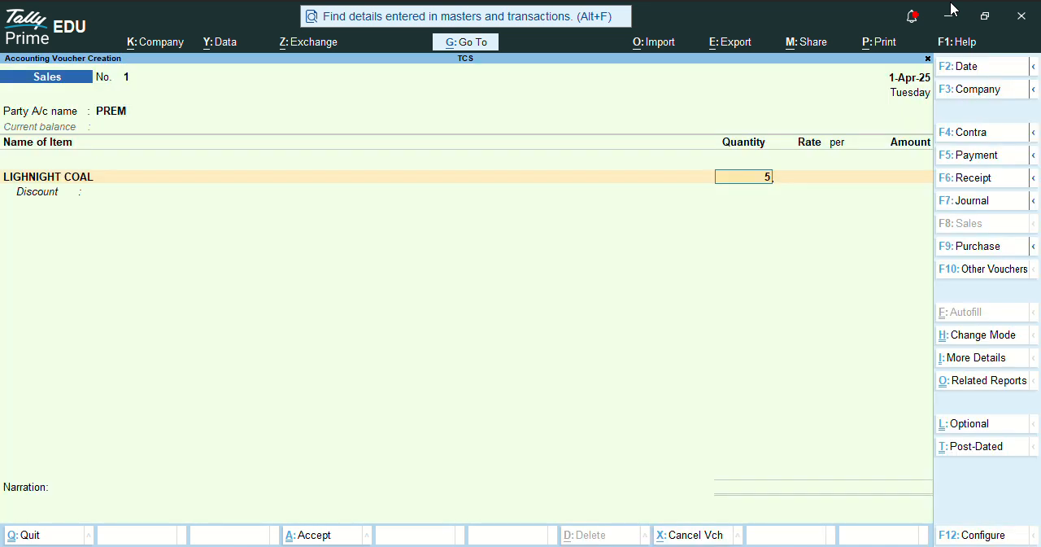
pyautogui.press('Return')
pyautogui.write('4,1')
pyautogui.write('00')
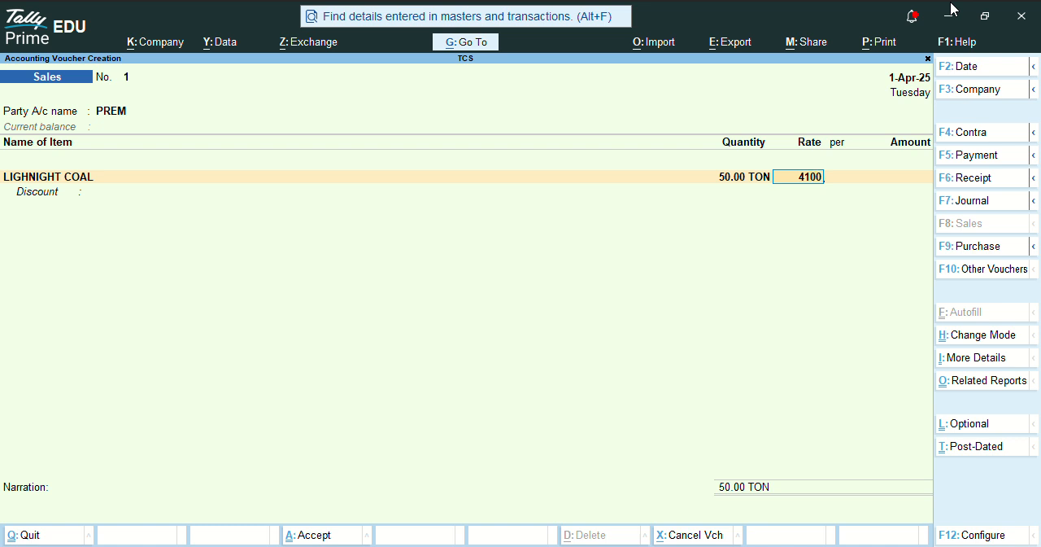
pyautogui.press('Return')
pyautogui.press('Return')
pyautogui.press('Return')
pyautogui.press('Return')
pyautogui.press('Return')
# - Add the CGST and SGST ledgers to the sales voucher below the item line
pyautogui.press('Return')
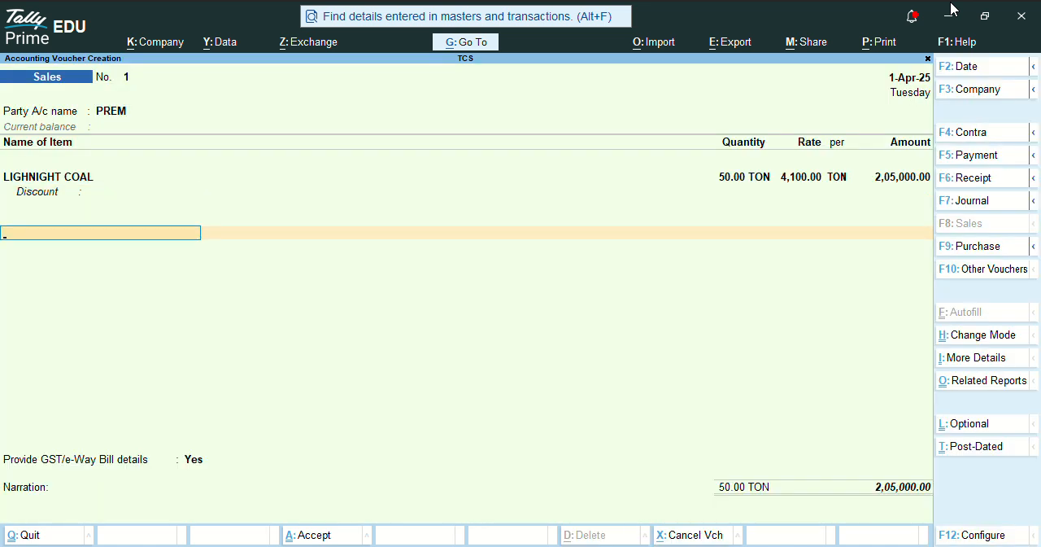
pyautogui.write('CGS')
pyautogui.press('Return')
pyautogui.press('Return')
pyautogui.press('Return')
pyautogui.write('SG')
pyautogui.press('Return')
pyautogui.press('Return')
pyautogui.press('Return')
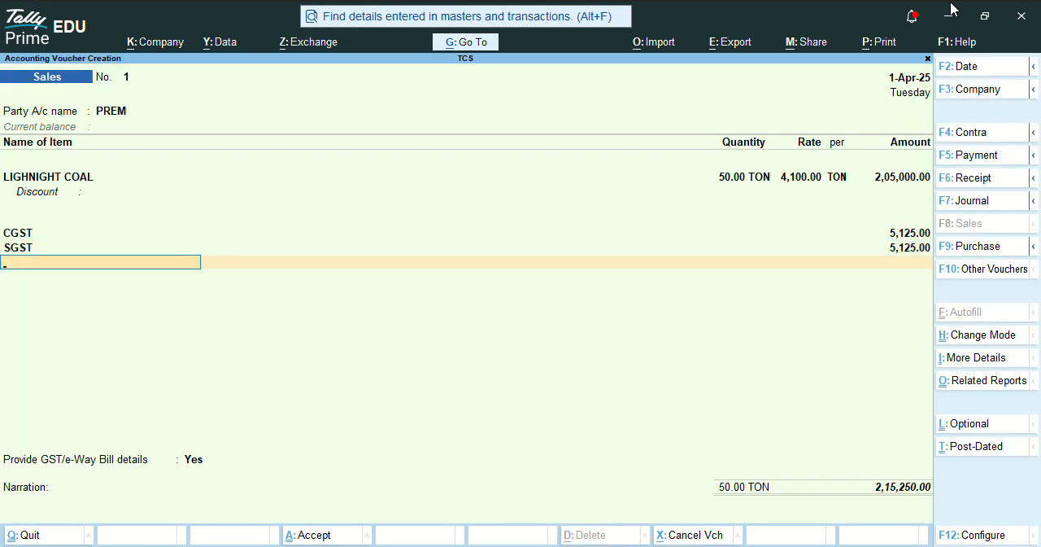
# - Add the TCS ON SALES ledger to the sales voucher and finish the ledger list
pyautogui.write('TCS')
pyautogui.press('Down')
pyautogui.press('Return')
pyautogui.press('Return')
pyautogui.press('Return')
pyautogui.press('Return')
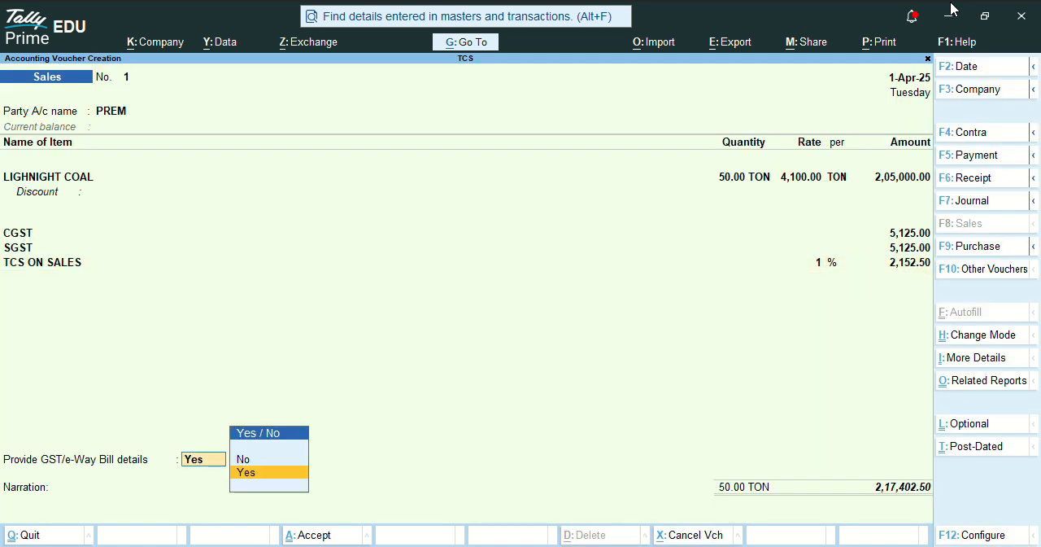
# - Save the sales voucher without GST/e-Way Bill details, decline sending it for e-Way Bill generation, and leave voucher entry
pyautogui.press('n')
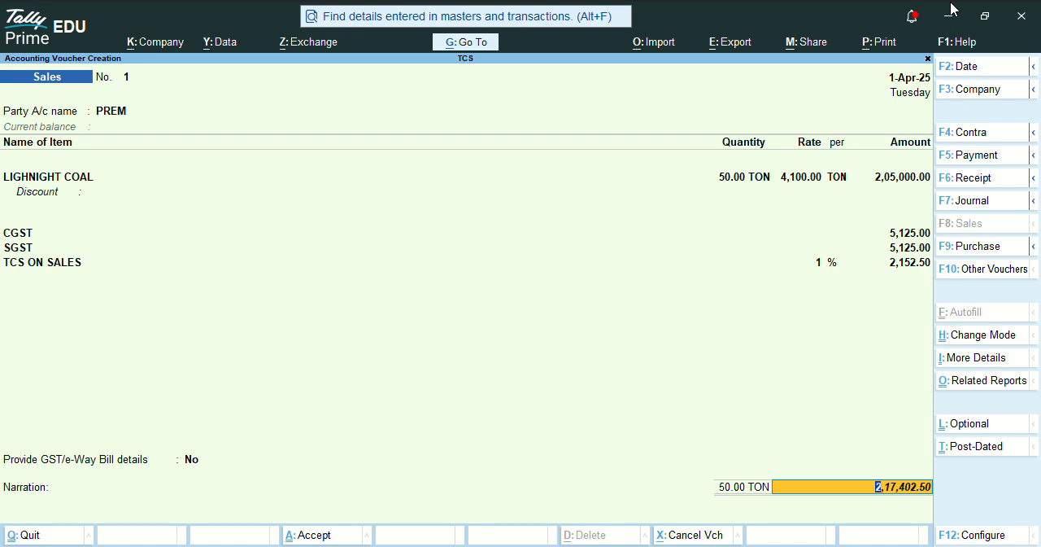
pyautogui.press('Return')
pyautogui.press('Return')
pyautogui.press('Return')
pyautogui.press('Return')
pyautogui.press('Return')
pyautogui.press('Return')
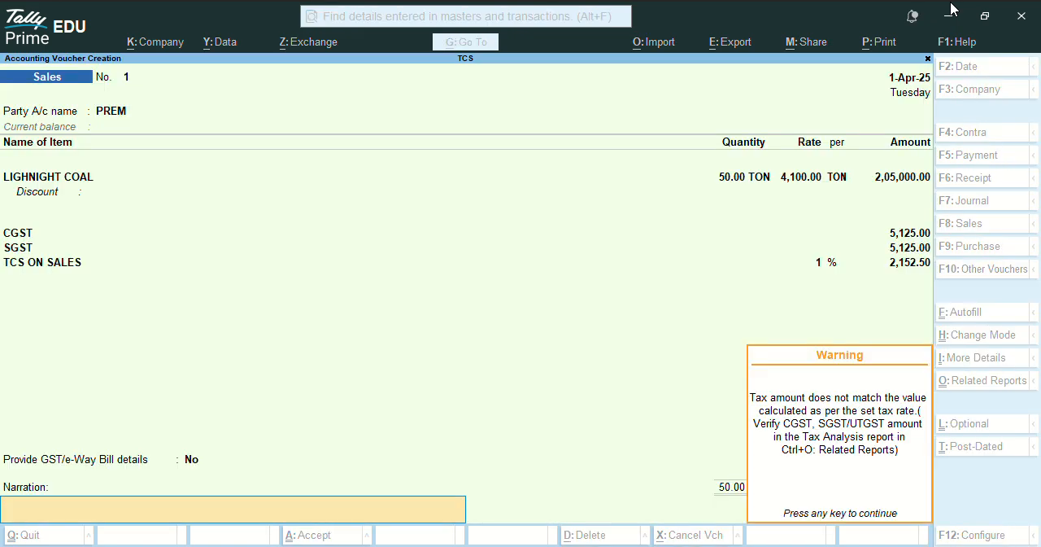
pyautogui.press('Return')
pyautogui.press('Return')
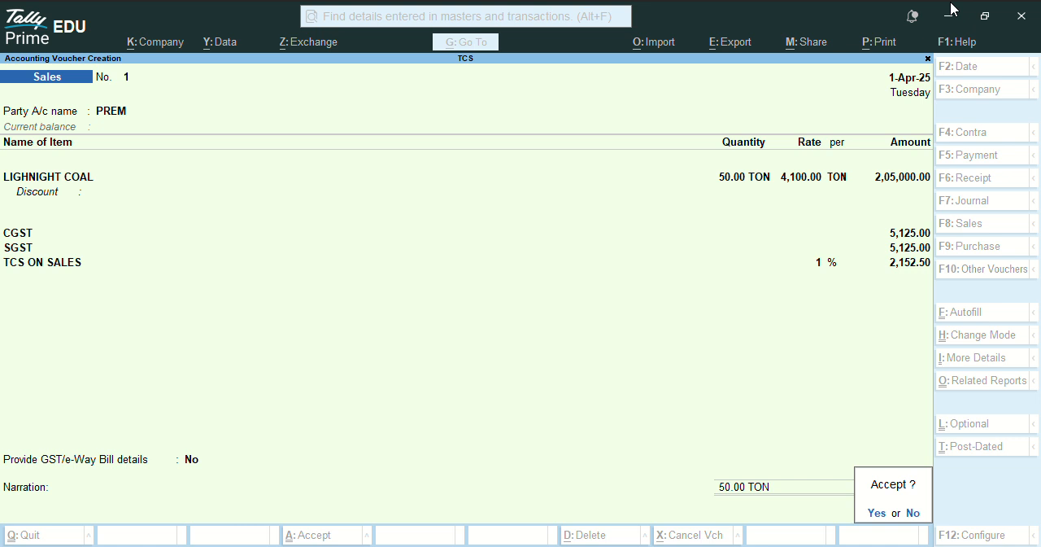
pyautogui.press('Return')
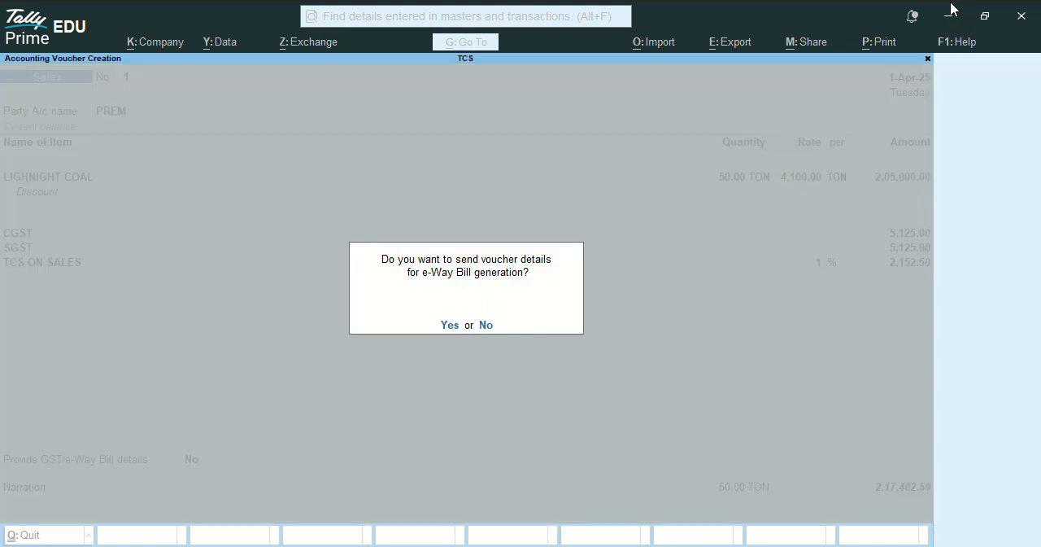
pyautogui.press('n')
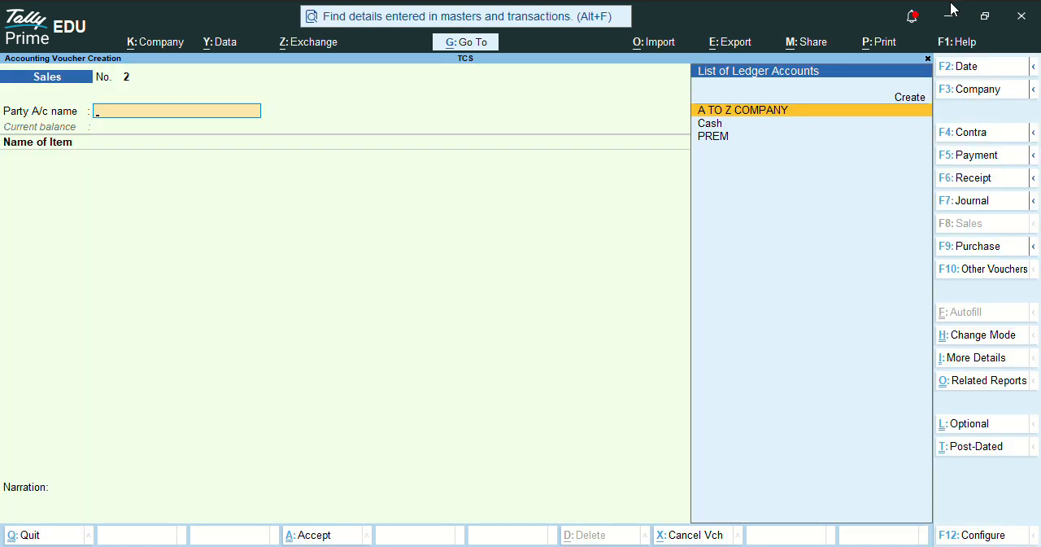
pyautogui.press('Escape')
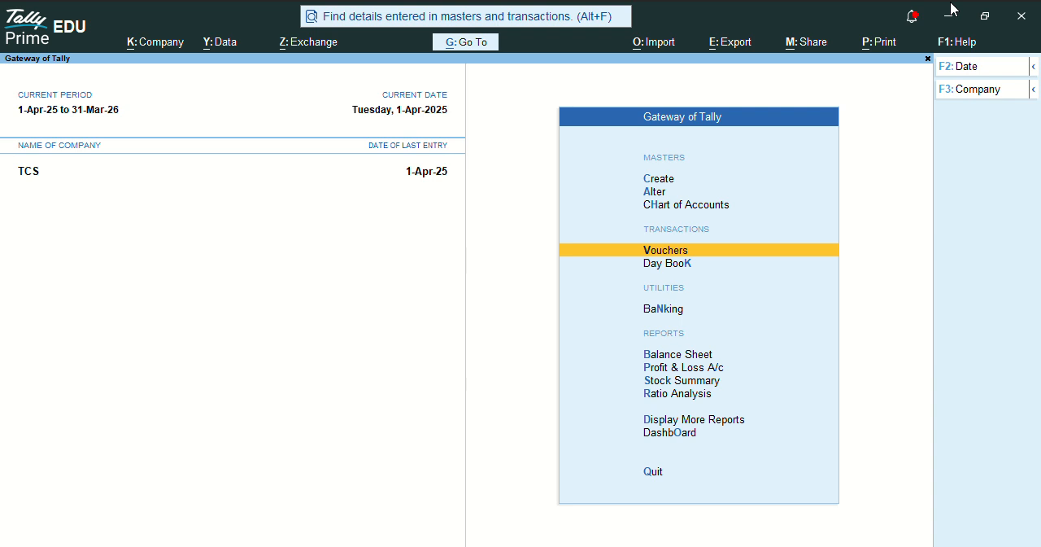
# - Open the Form 27 EQ report from the statutory TCS reports
pyautogui.press('d')
pyautogui.press('u')
pyautogui.press('t')
pyautogui.press('Down')
pyautogui.press('Return')
# - View the purchase vouchers counted as not relevant in the Form 27 EQ return, and return to the report summary
pyautogui.press('Down')
pyautogui.press('Down')
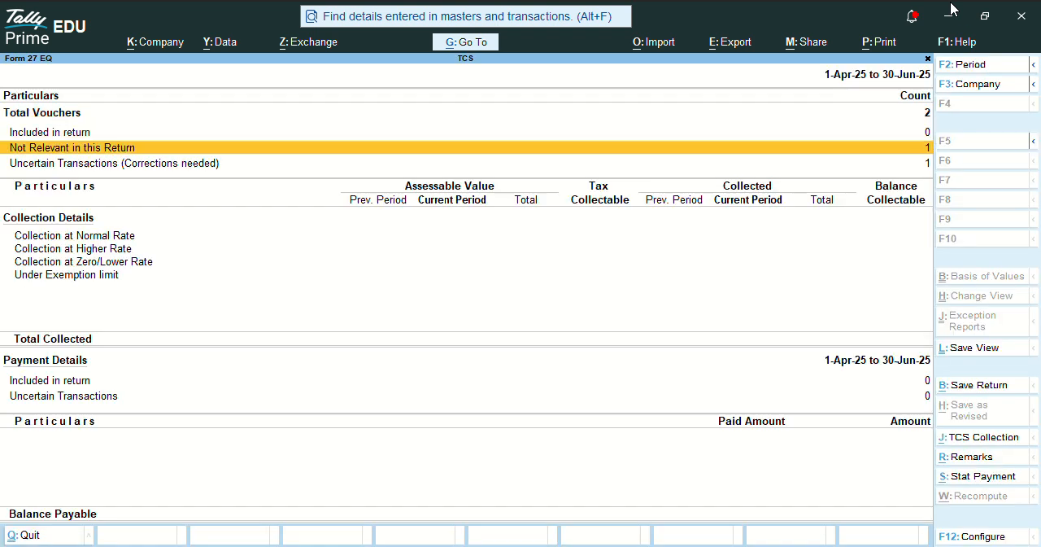
pyautogui.press('Return')
pyautogui.press('Return')
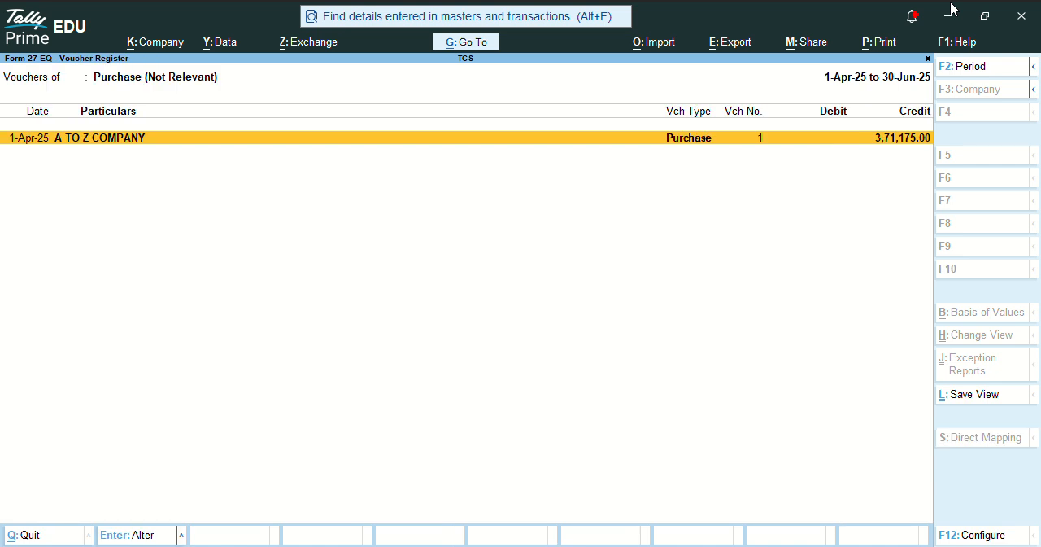
pyautogui.press('Escape')
pyautogui.press('Escape')
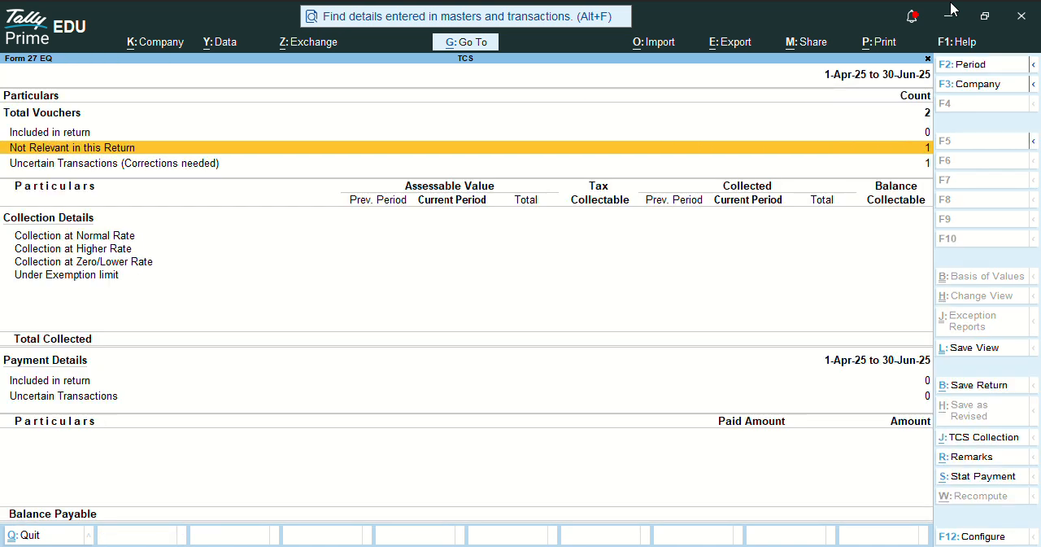
# - Resolve the duty ledger exception among the uncertain transactions by setting CGST's default nature of goods to Not Applicable
pyautogui.press('Down')
pyautogui.press('Return')
pyautogui.press('Down')
pyautogui.press('Down')
pyautogui.press('Down')
pyautogui.press('Down')
pyautogui.press('Return')
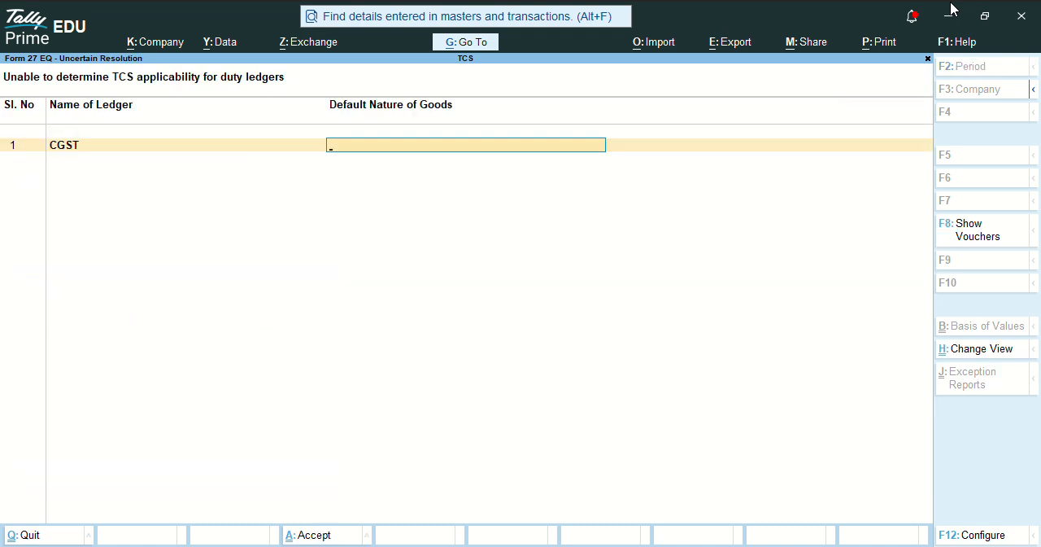
# - Resolve the remaining duty ledger exception by setting SGST's default nature of goods to Not Applicable
pyautogui.press('Down')
pyautogui.press('Return')
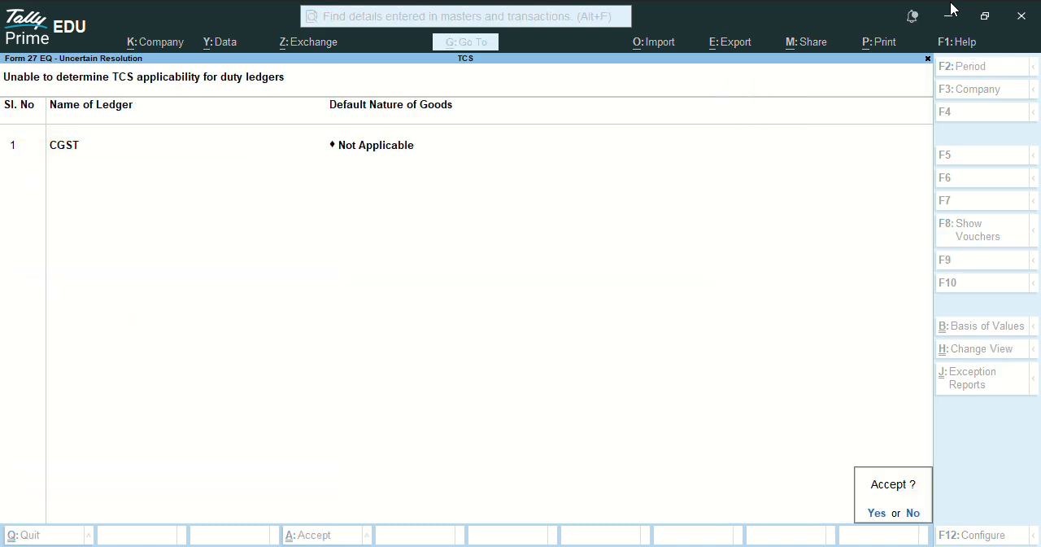
pyautogui.press('Return')
pyautogui.press('Down')
pyautogui.press('Down')
pyautogui.press('Down')
pyautogui.press('Down')
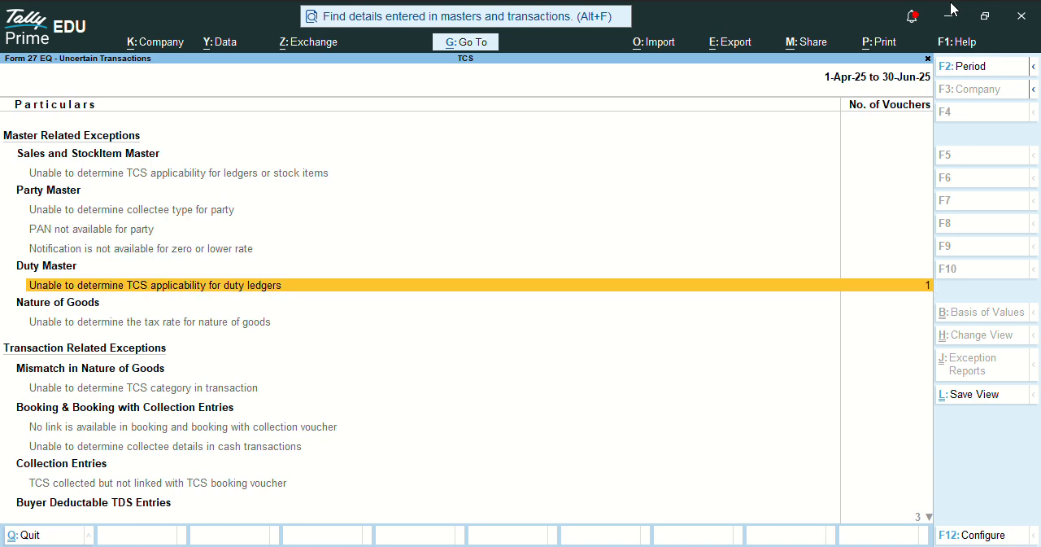
pyautogui.press('Return')
# - Check the uncertain transactions list for other exceptions and examine the Form 27 EQ voucher counts and normal-rate collection figures
pyautogui.press('Down')
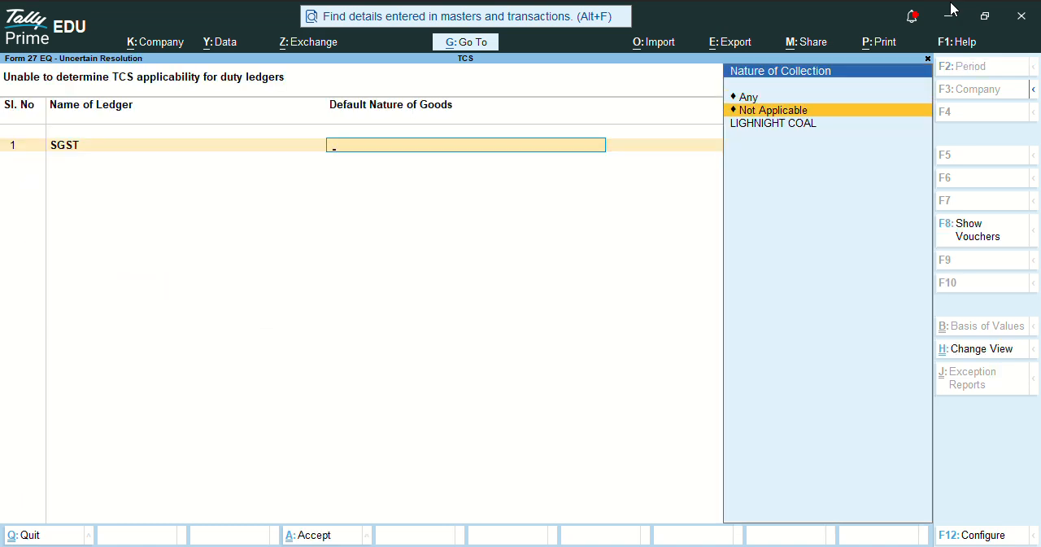
pyautogui.press('Return')
pyautogui.press('Return')
pyautogui.press('Down')
pyautogui.press('Down')
pyautogui.press('Down')
pyautogui.press('Down')
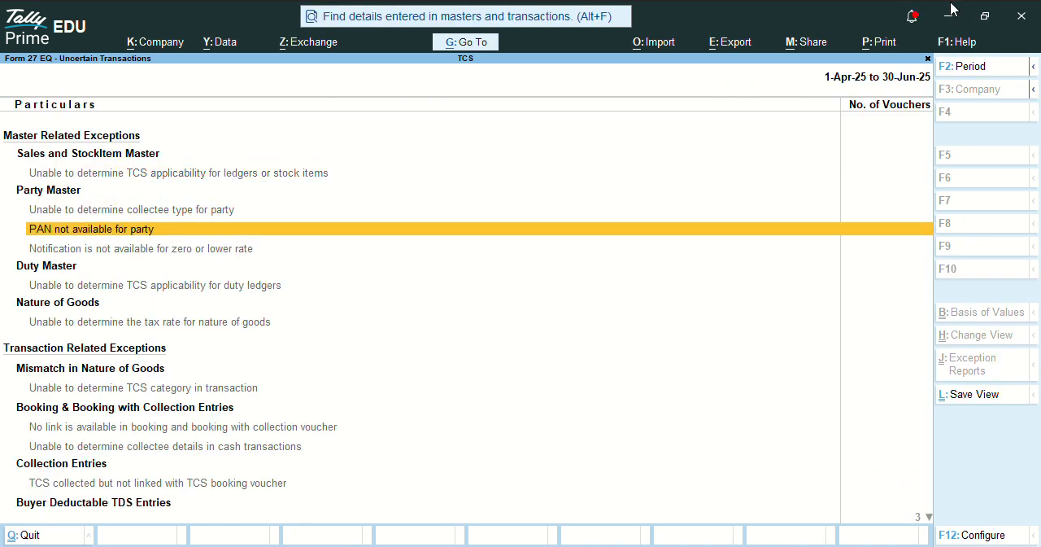
pyautogui.press('End')
pyautogui.press('Up')
pyautogui.press('Up')
pyautogui.press('Up')
pyautogui.press('Up')
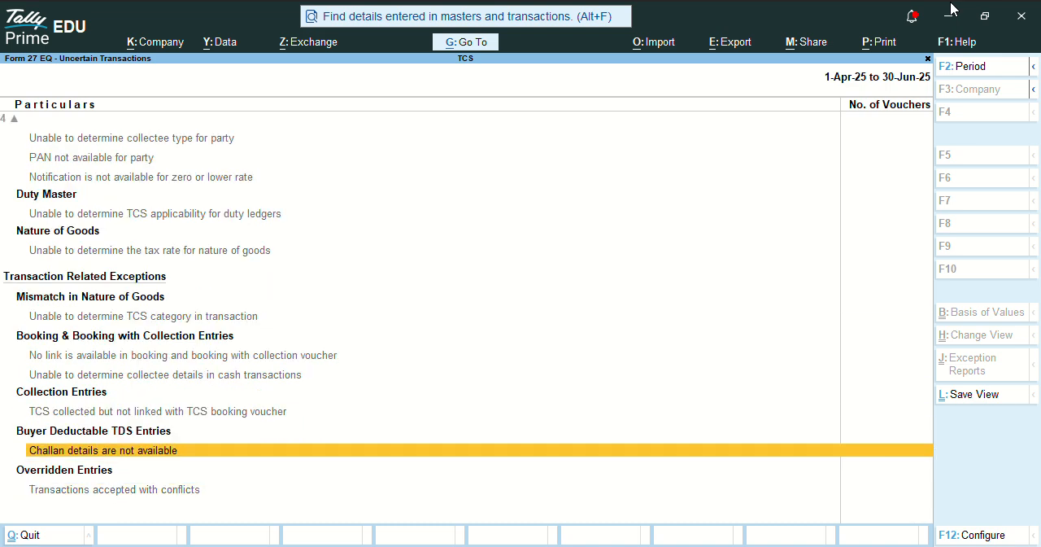
pyautogui.press('Home')
pyautogui.press('Escape')
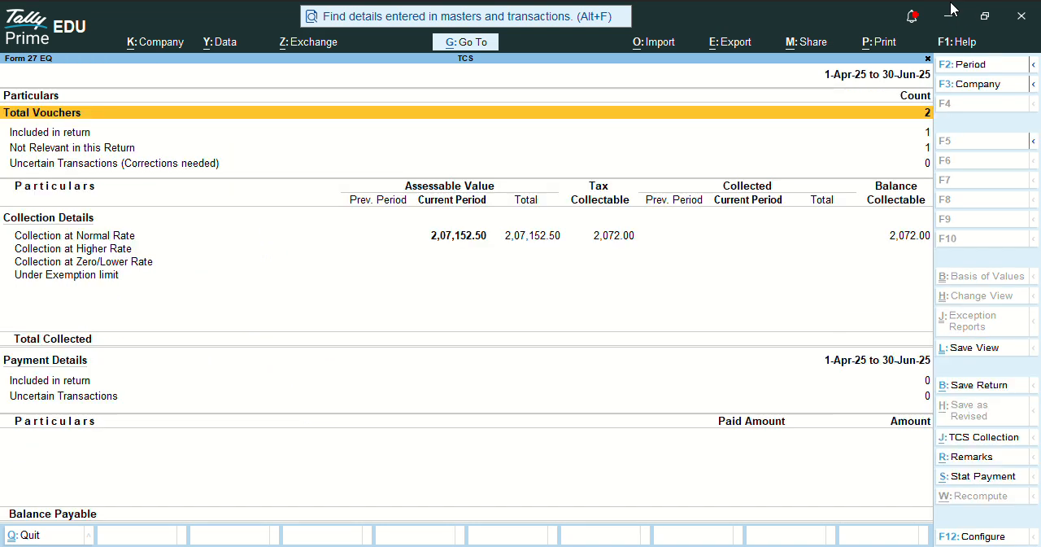
pyautogui.press('Down')
pyautogui.press('Down')
pyautogui.press('Up')
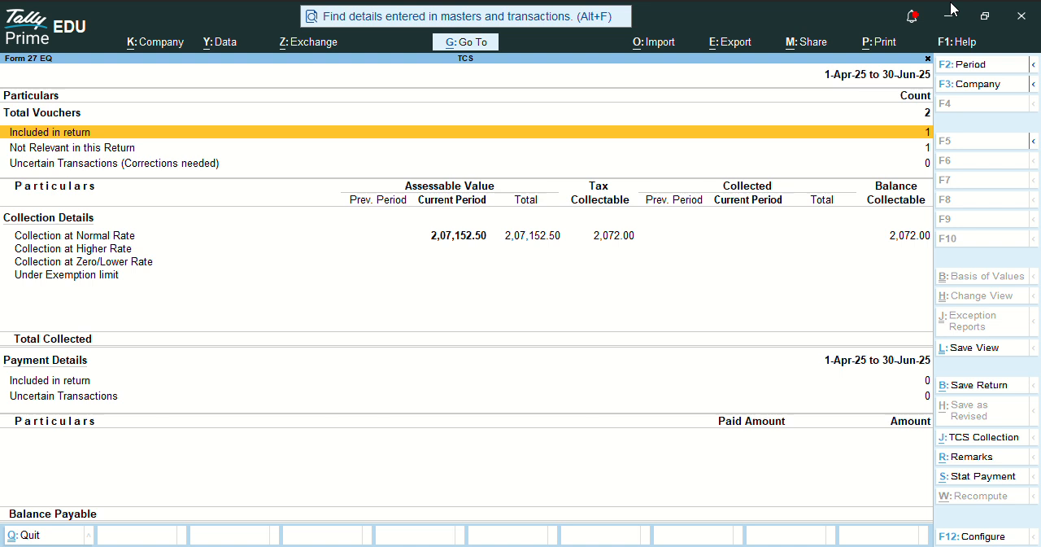
pyautogui.press('Down')
pyautogui.press('Down')
pyautogui.press('Down')
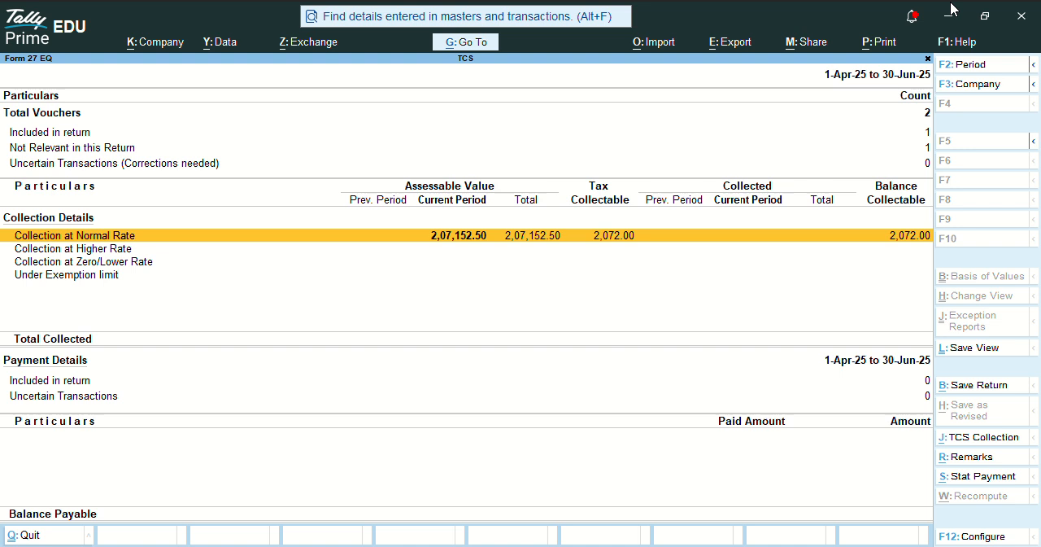
# - Start a statutory payment from Form 27 EQ with tax type TCS, keeping the period 1-Mar-25 to 31-Mar-25
pyautogui.press('alt')
pyautogui.hotkey('alt', 's')
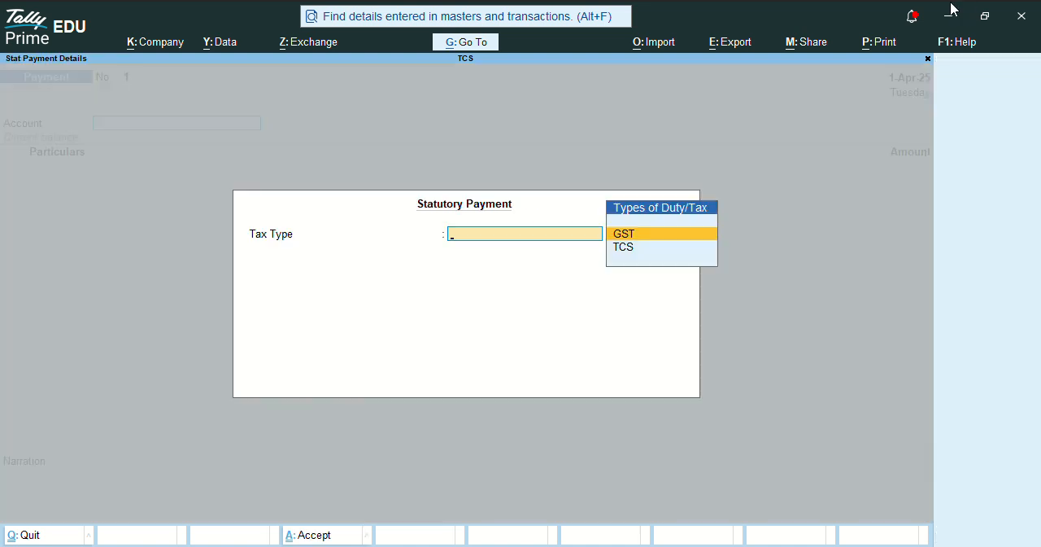
pyautogui.press('Down')
pyautogui.press('Return')
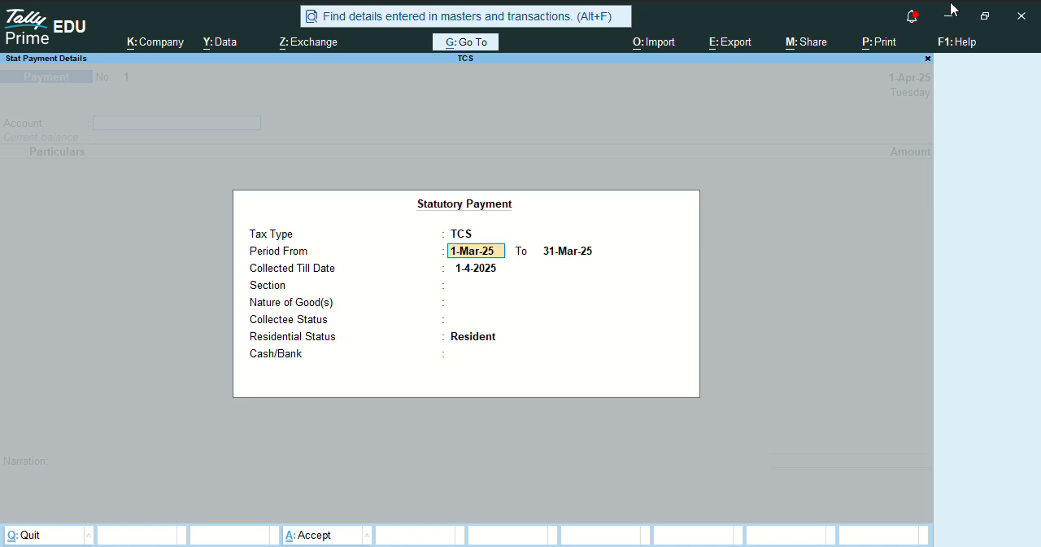
pyautogui.press('Return')
pyautogui.press('Return')
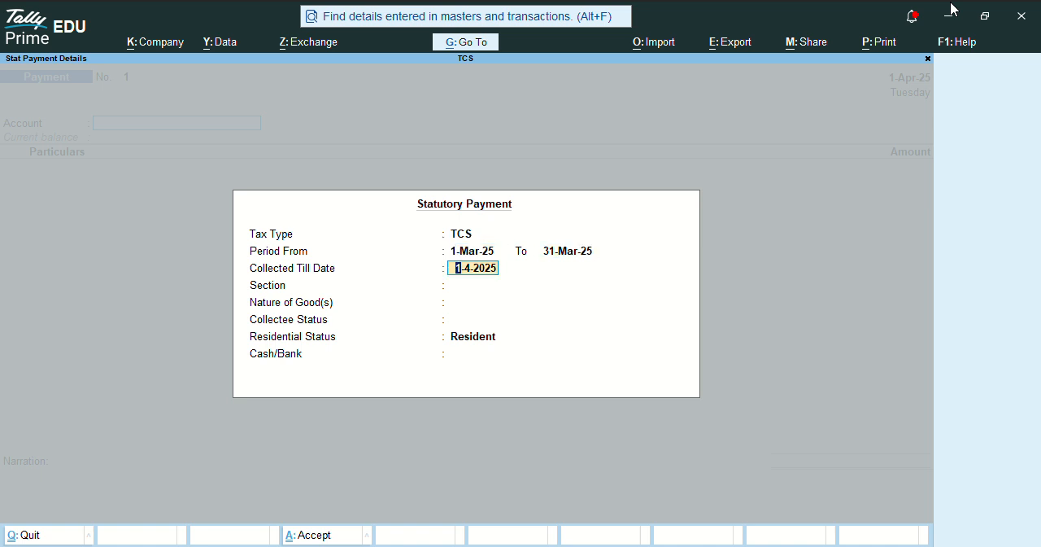
# - Try changing the statutory payment's Collected Till Date to 2 April
pyautogui.press('Return')
pyautogui.press('BackSpace')
pyautogui.press('Return')
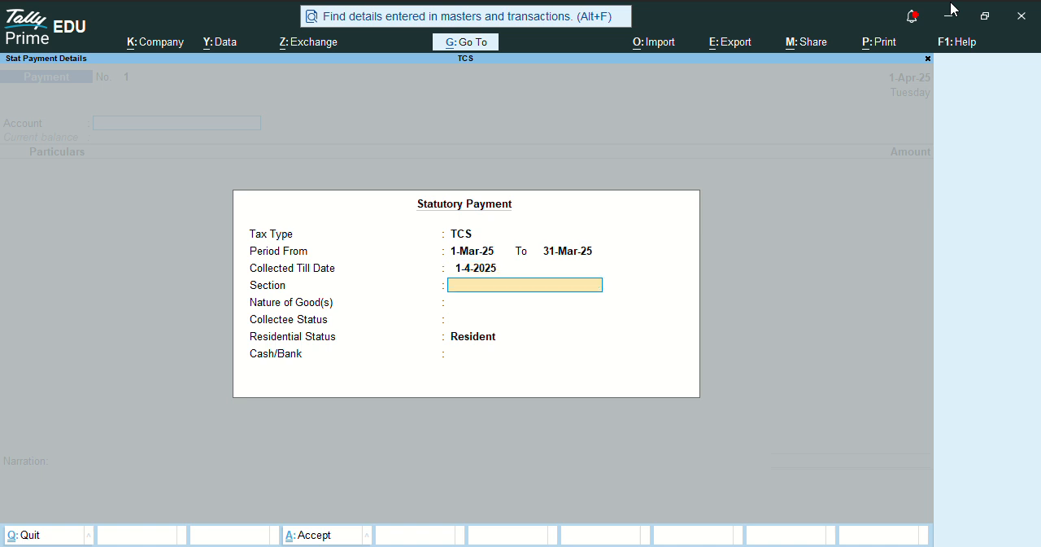
pyautogui.press('BackSpace')
pyautogui.press('BackSpace')
pyautogui.press('BackSpace')
pyautogui.press('Return')
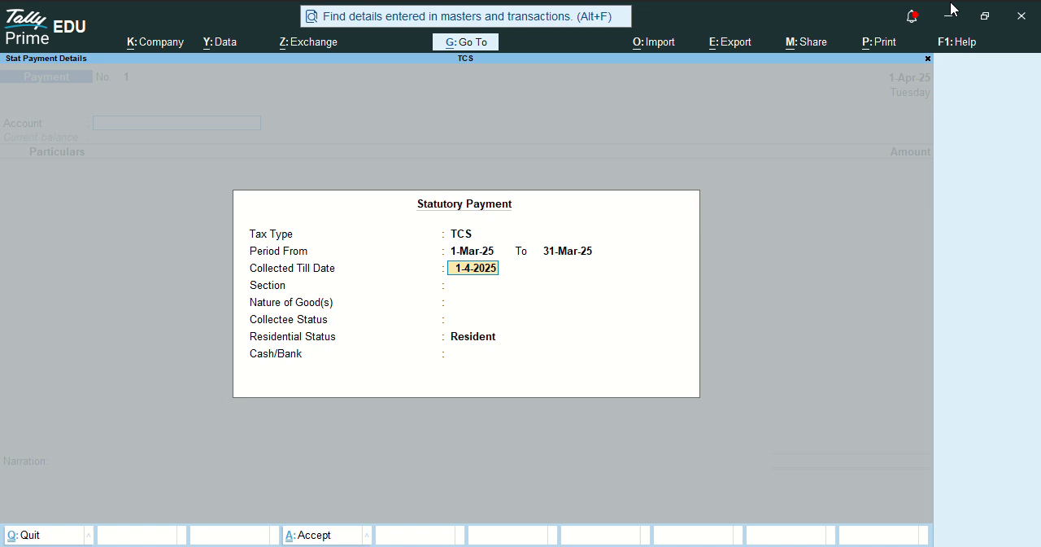
pyautogui.write('2.4')
pyautogui.press('Return')
pyautogui.press('BackSpace')
pyautogui.press('Return')
# - Set the statutory payment's Collected Till Date to 1-4-2025 and its section to 206CJ
pyautogui.write('1.4')
pyautogui.press('Return')
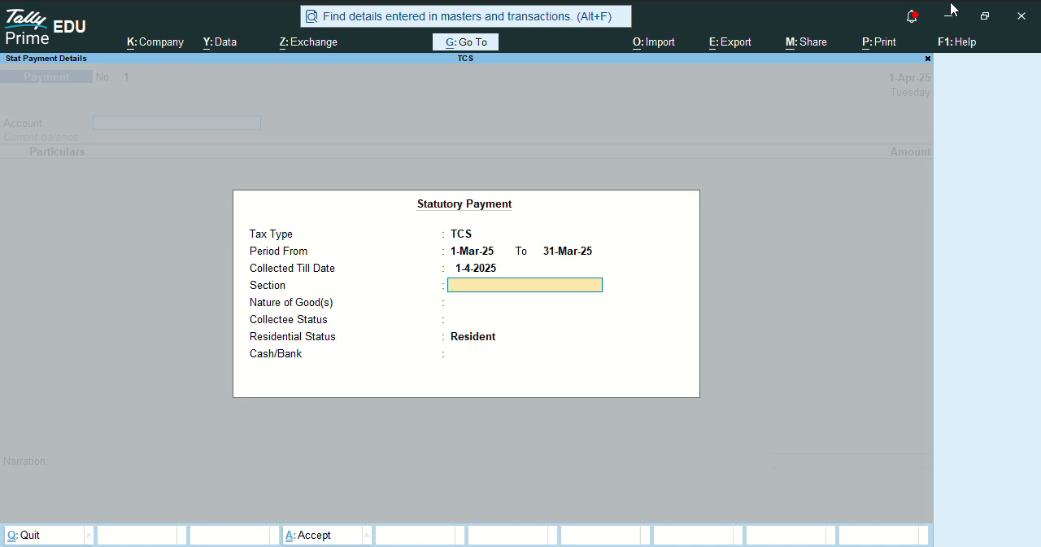
pyautogui.write('206CJ')
pyautogui.press('Return')
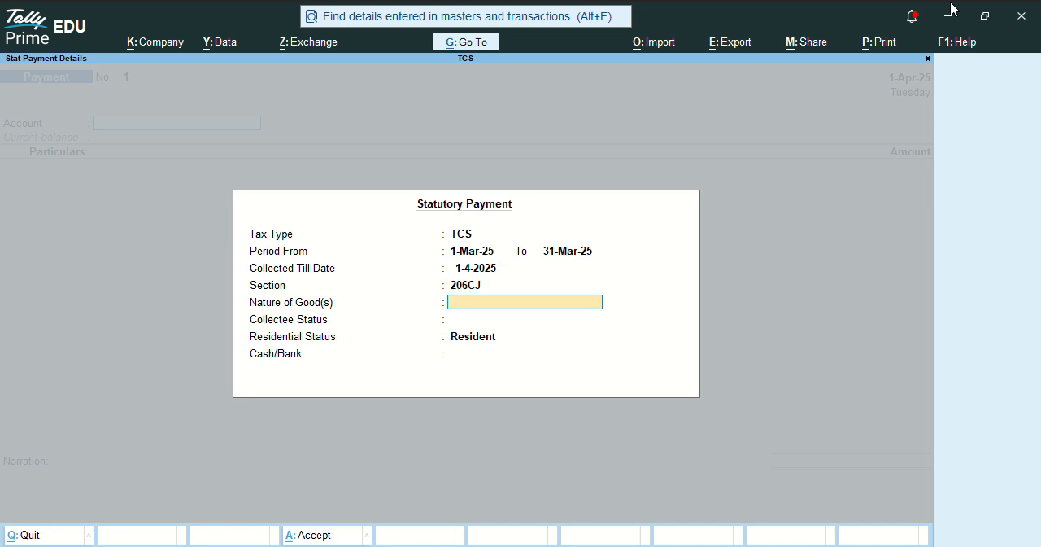
# - Set the nature of goods to LIGHNIGHT COAL and the collectee status to Non Company, keeping the residential status Resident
pyautogui.write('LIGHNIGHT COAL')
pyautogui.press('Return')
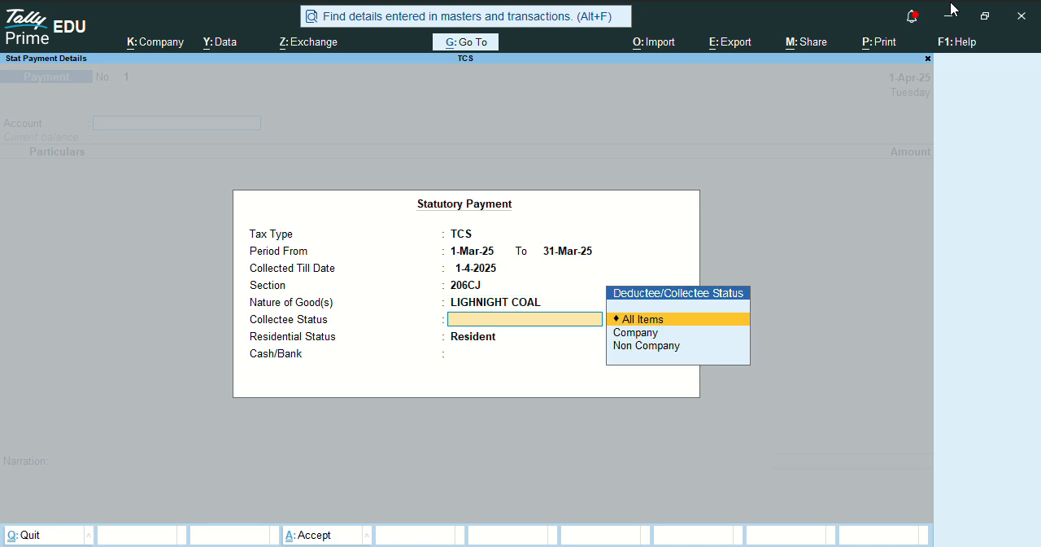
pyautogui.press('Down')
pyautogui.press('Down')
pyautogui.press('Return')
# - Create the ledger SBI BANK ACCOUNT under Bank Accounts and use it as the statutory payment's cash/bank account
pyautogui.press('Return')
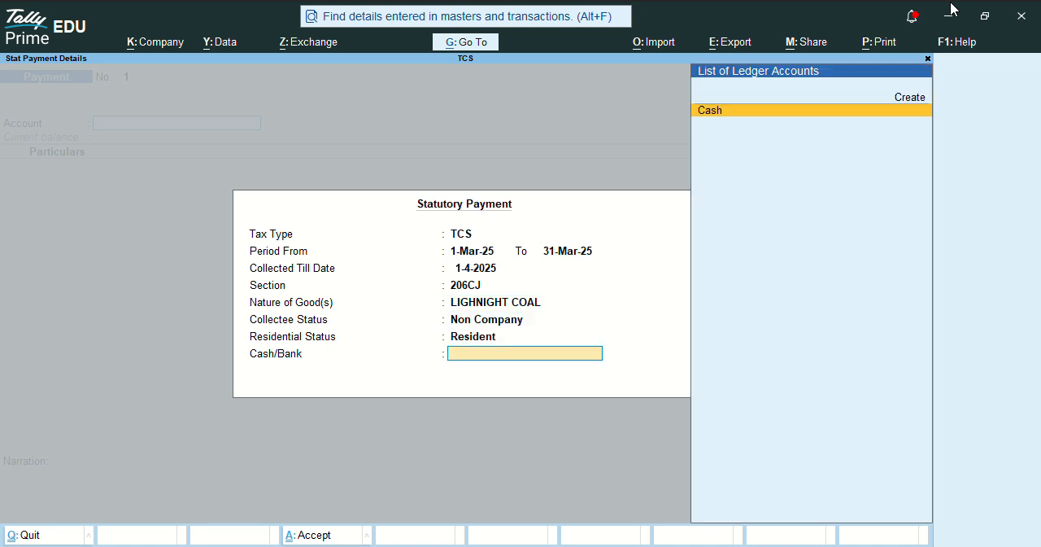
pyautogui.press('Up')
pyautogui.press('Return')
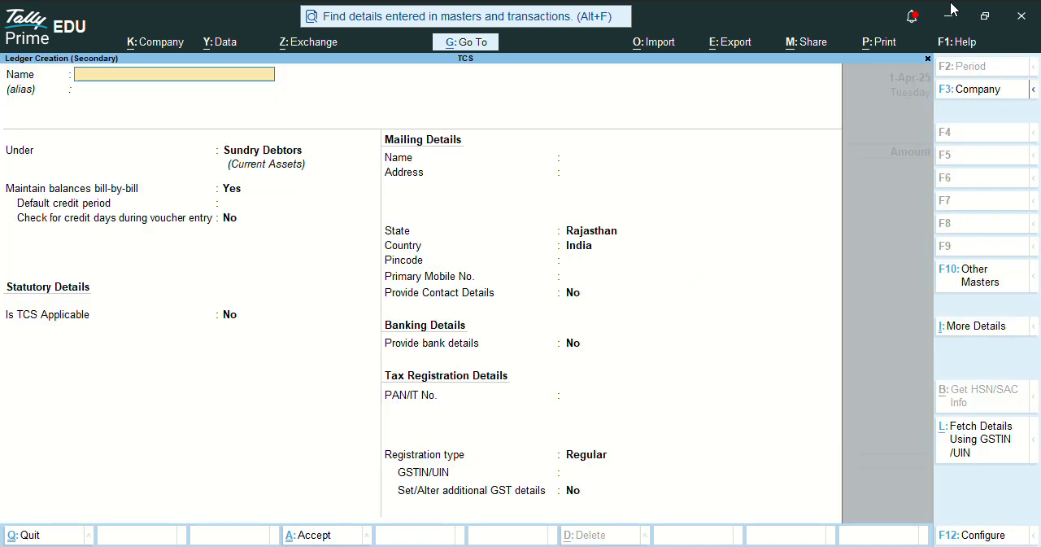
pyautogui.write('SBI BANK ACCOUNT')
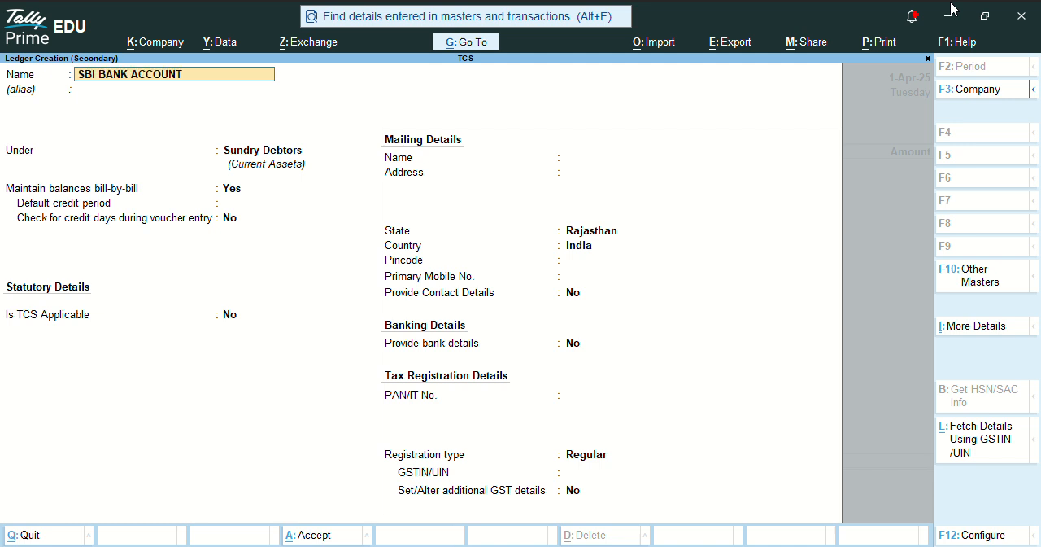
pyautogui.press('Return')
pyautogui.press('Return')
pyautogui.write('NK')
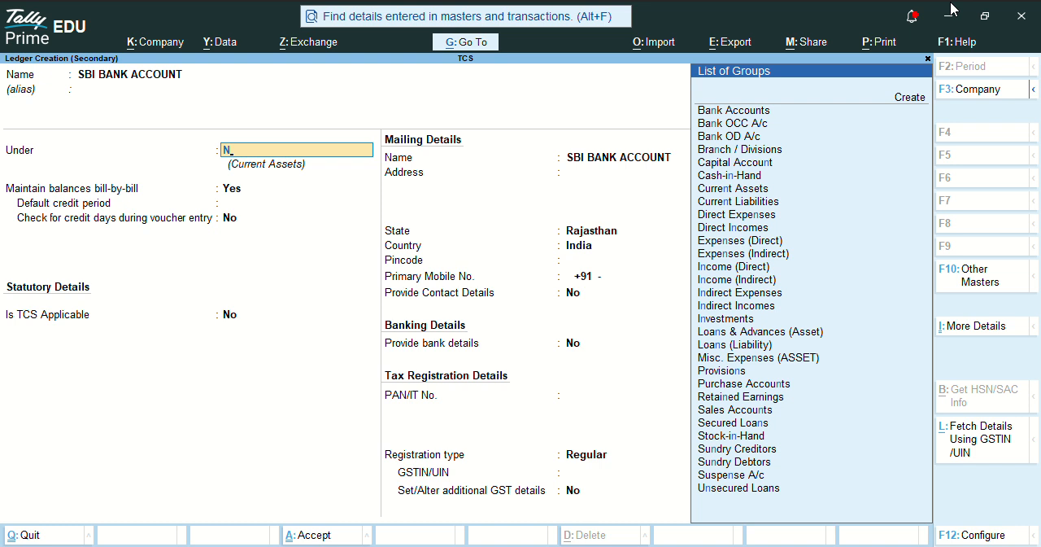
pyautogui.press('BackSpace')
pyautogui.write('BANK')
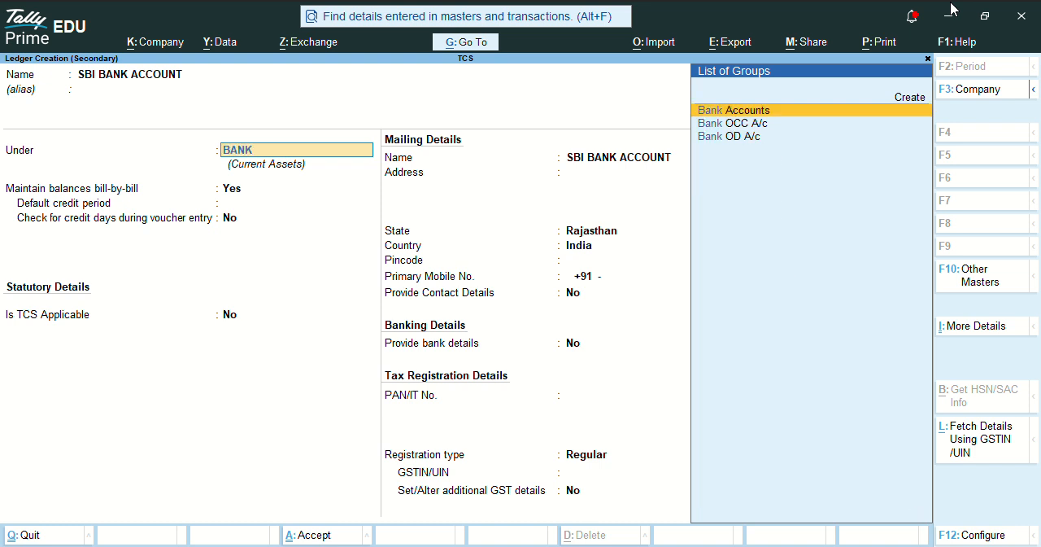
pyautogui.press('Return')
pyautogui.hotkey('ctrl', 'a')
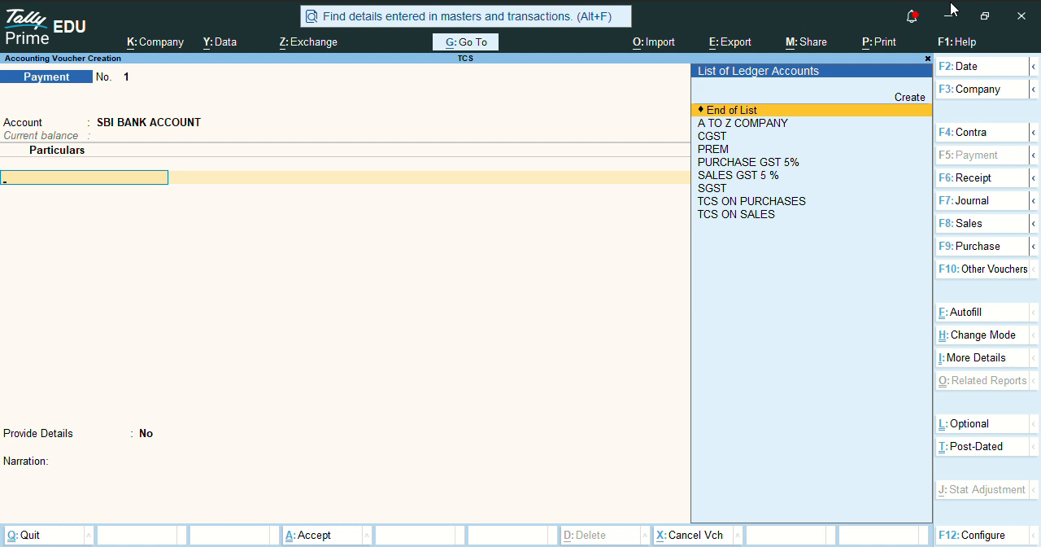
# - Add the TCS ON SALES ledger to the payment voucher with an amount of 2152.50
pyautogui.press('Down')
pyautogui.press('Down')
pyautogui.press('Down')
pyautogui.press('Down')
pyautogui.press('Down')
pyautogui.press('Down')
pyautogui.press('Down')
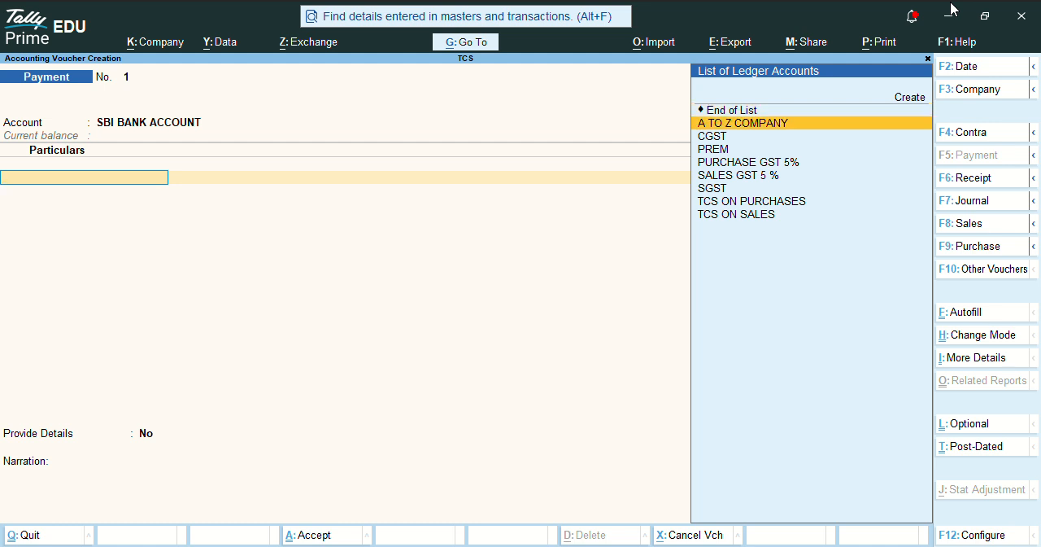
pyautogui.press('Down')
pyautogui.press('Return')
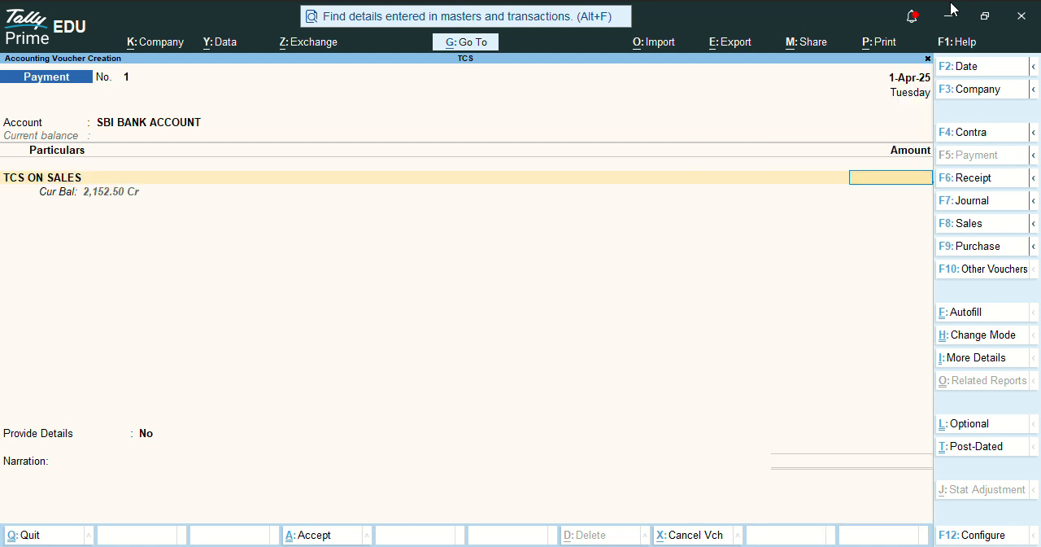
pyautogui.write('2152.50')
pyautogui.press('Return')
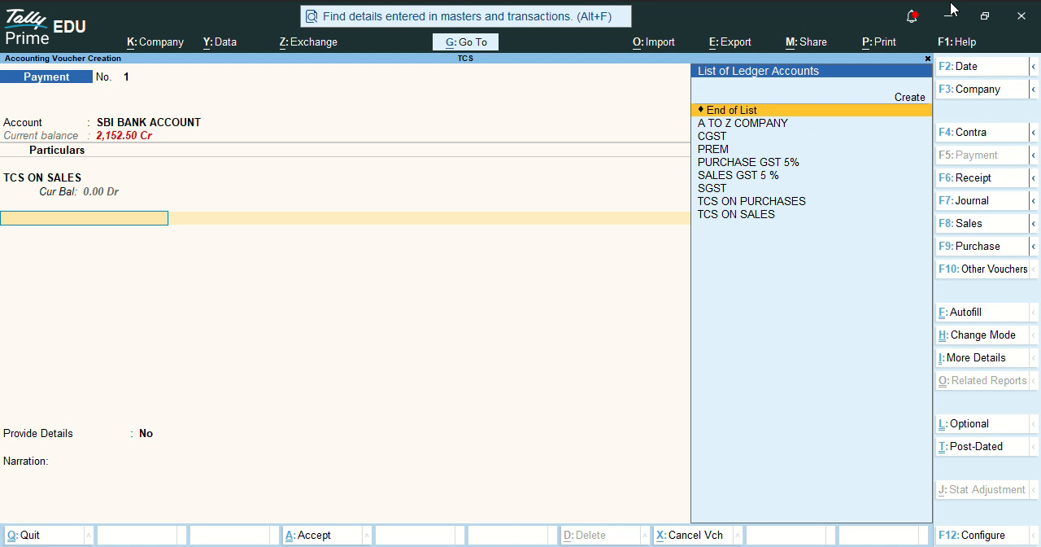
# - Allocate the SBI BANK ACCOUNT payment to a cheque with instrument number 1 dated 1-Apr-25, and save the payment voucher
pyautogui.press('Return')
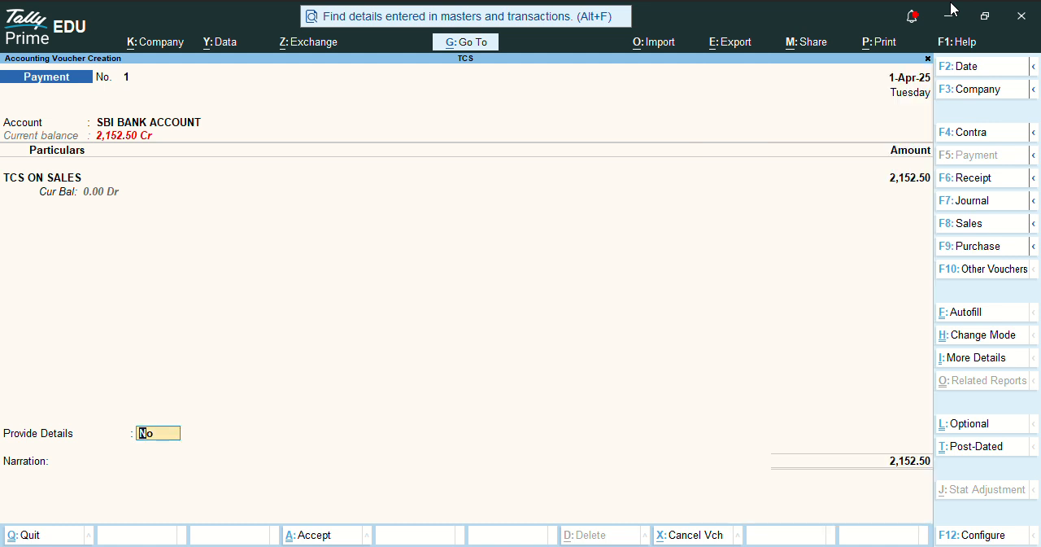
pyautogui.press('Return')
pyautogui.press('Return')
pyautogui.press('Return')
pyautogui.press('Return')
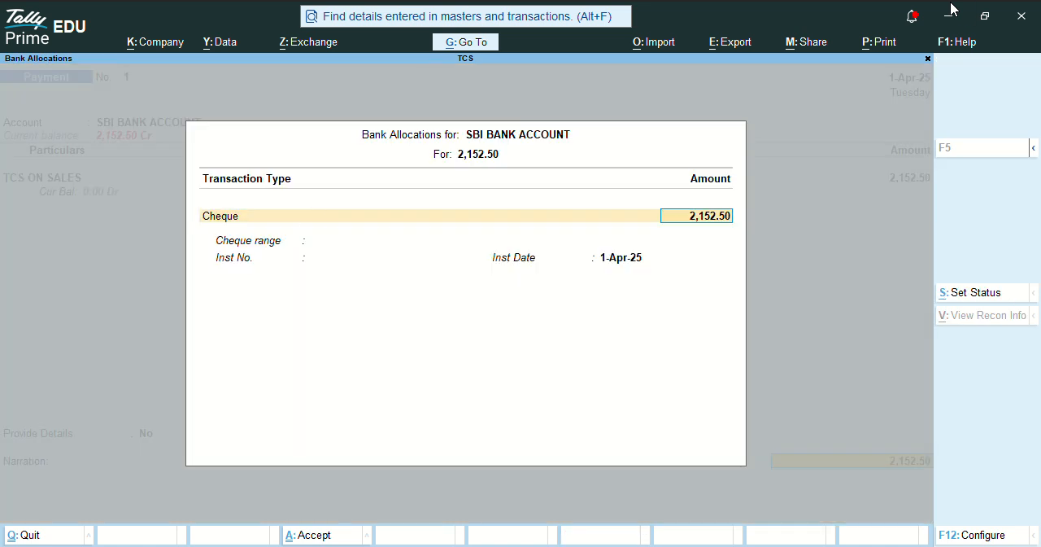
pyautogui.write('1')
pyautogui.press('Return')
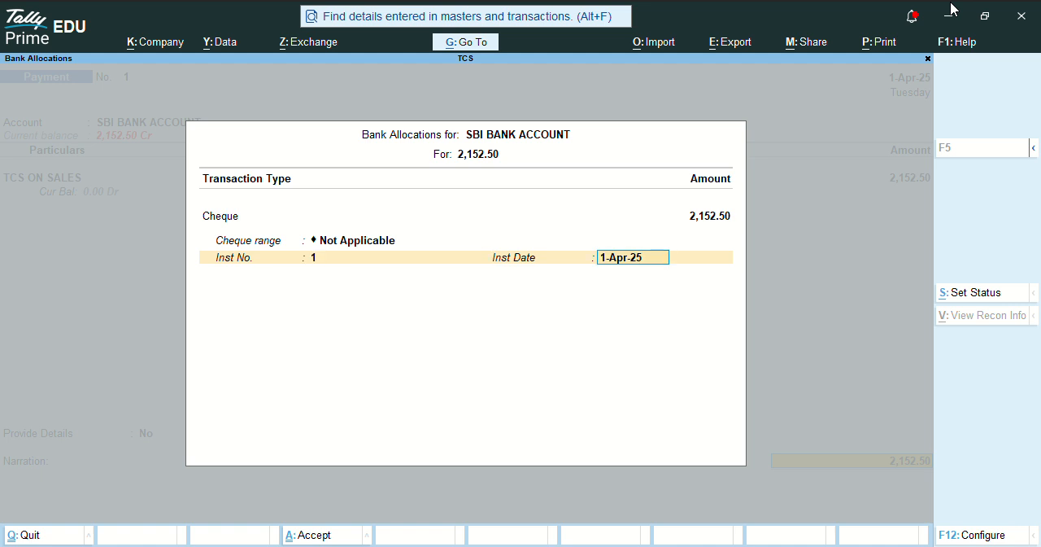
pyautogui.press('Return')
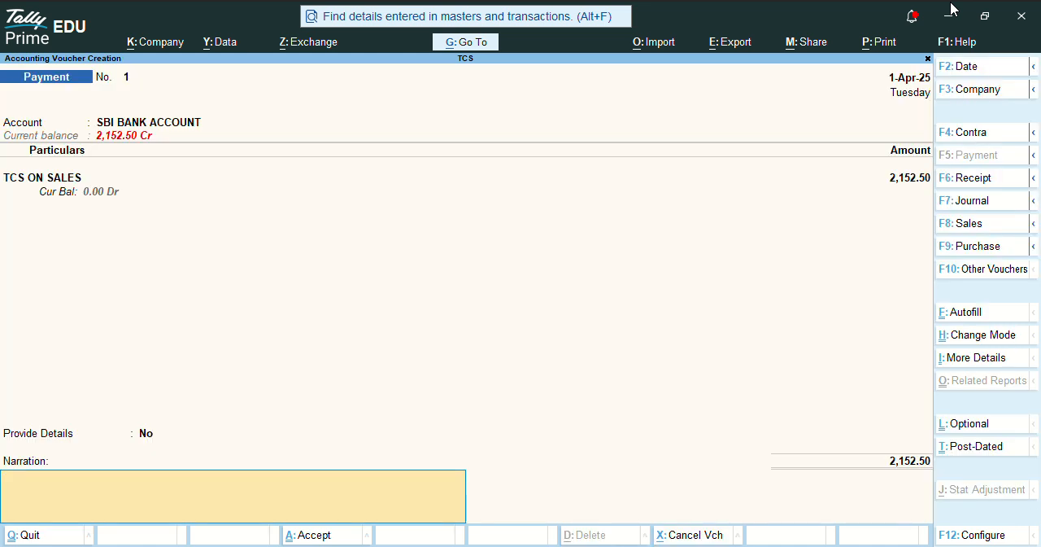
pyautogui.press('Return')
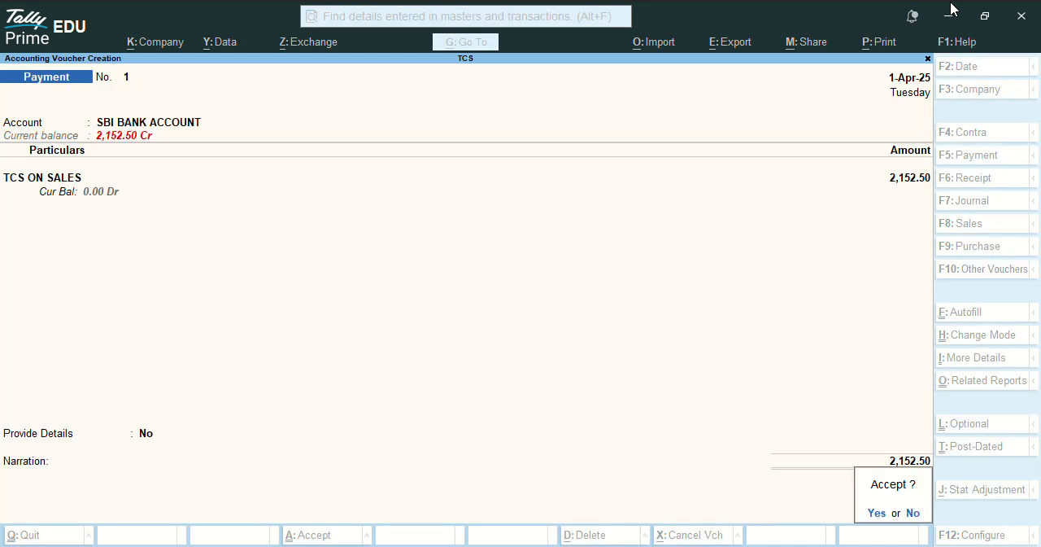
# - Open the exceptions for the uncertain transactions under Payment Details in the Form 27EQ report
pyautogui.press('Return')
pyautogui.press('Down')
pyautogui.press('Down')
pyautogui.press('Down')
pyautogui.press('Down')
pyautogui.press('Down')
pyautogui.press('Down')
pyautogui.press('Up')
pyautogui.press('Up')
pyautogui.press('Up')
pyautogui.press('Down')
pyautogui.press('Down')
pyautogui.press('Down')
pyautogui.press('Down')
pyautogui.press('Down')
pyautogui.press('Down')
# - Resolve the duty ledger exception by setting TCS ON SALES's default nature of goods to LIGHNIGHT COAL
pyautogui.press('Return')
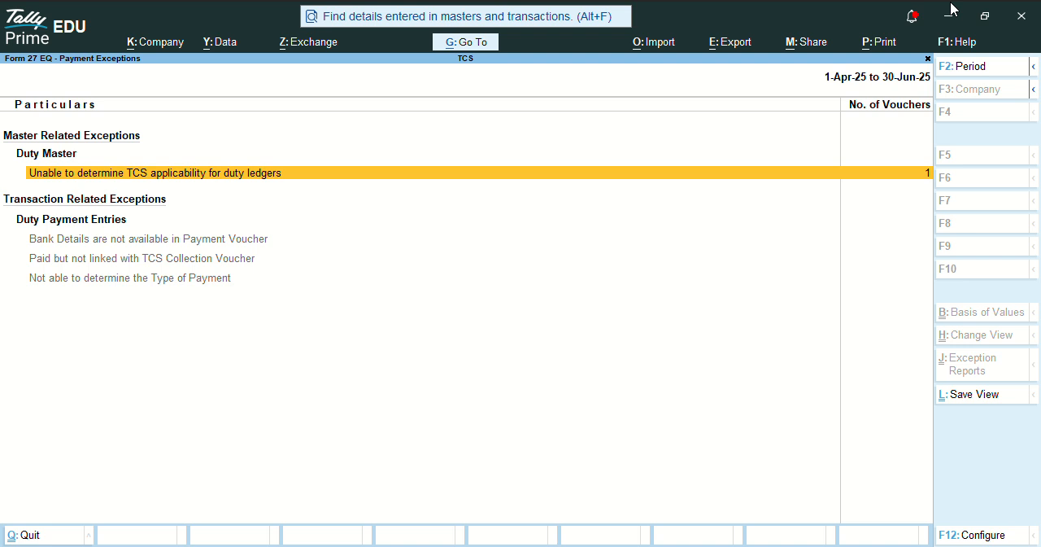
pyautogui.press('Return')
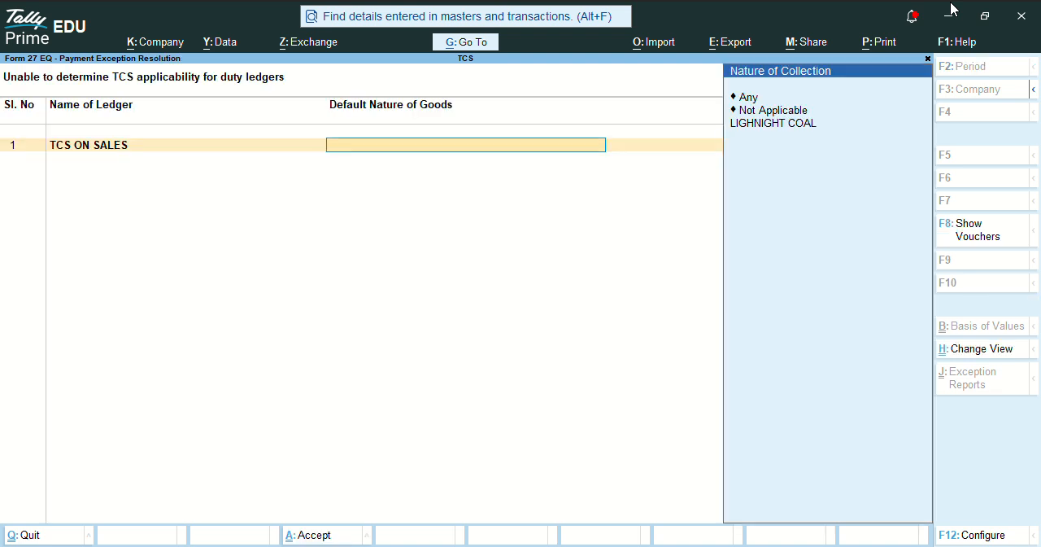
pyautogui.press('Down')
pyautogui.press('Down')
# - Open the exception for missing bank details and set the payment's quarter period from 1-4-2025 to 31-5-2025
pyautogui.press('Down')
pyautogui.press('Return')
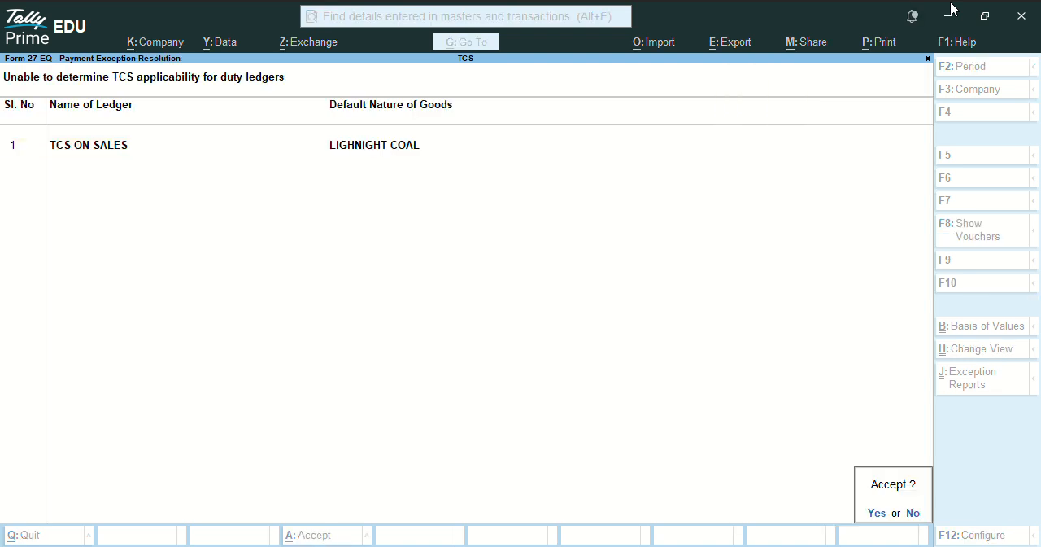
pyautogui.press('Return')
pyautogui.press('Down')
pyautogui.press('Down')
pyautogui.press('Up')
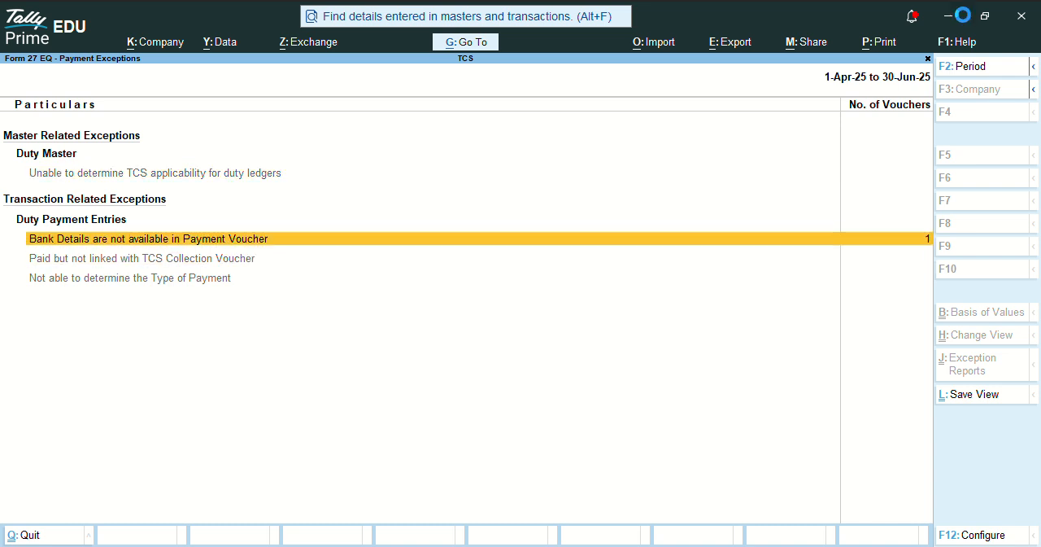
pyautogui.press('Return')
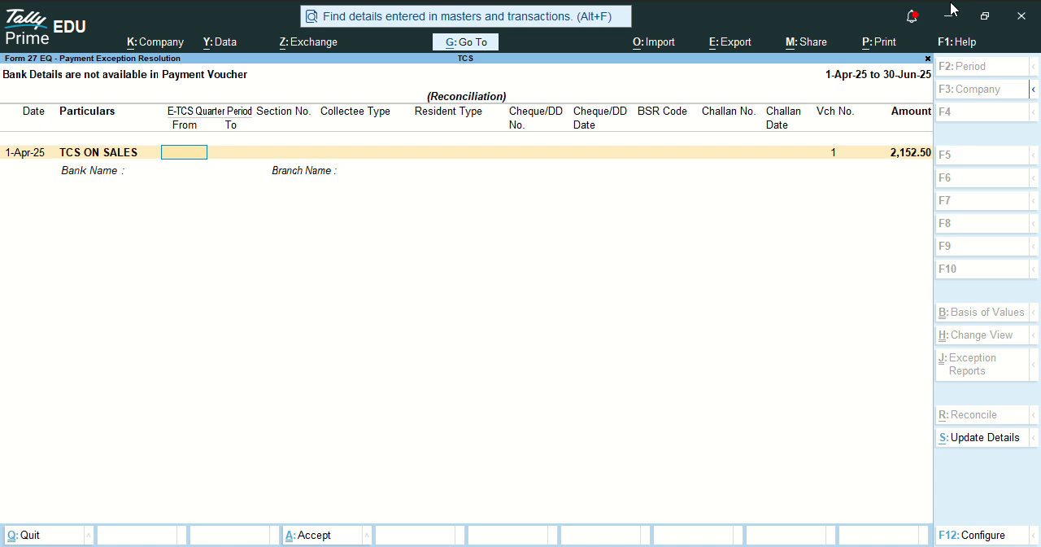
pyautogui.write('1-4')
pyautogui.press('Return')
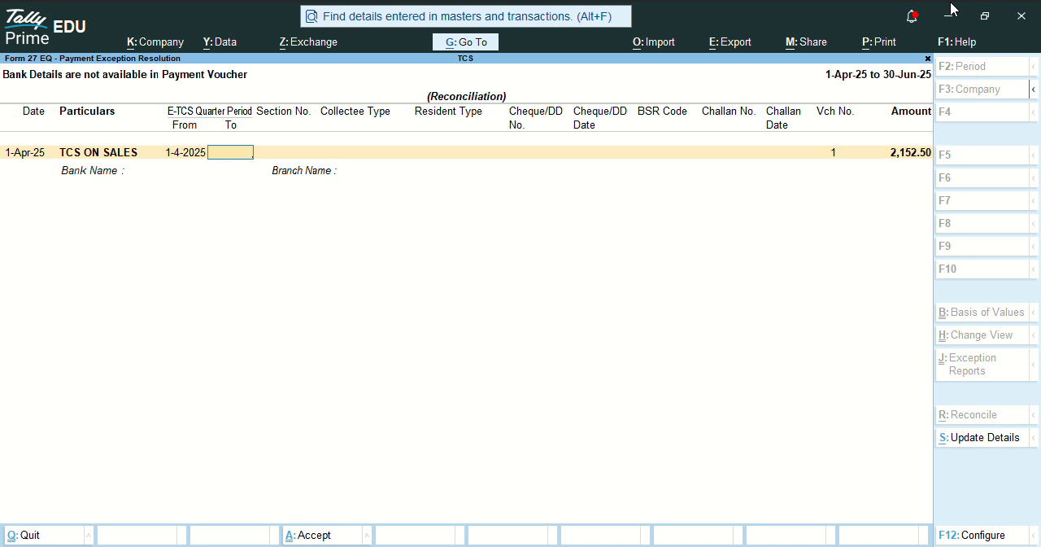
pyautogui.write('1.6')
pyautogui.press('BackSpace')
pyautogui.press('BackSpace')
pyautogui.write('.5')
pyautogui.press('Return')
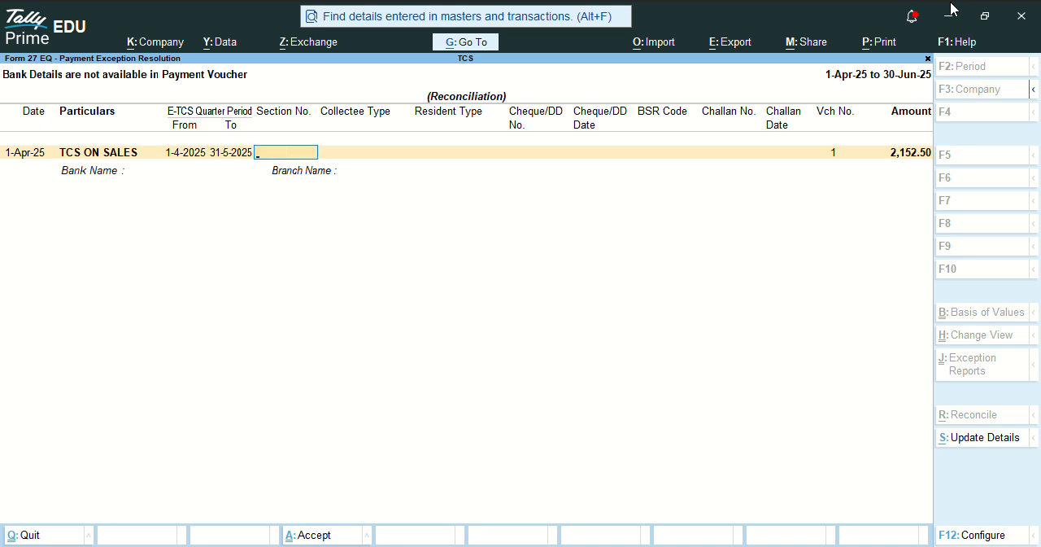
# - Set the TCS payment's section number to 206CJ, collectee type to Non Company and resident type to Resident
pyautogui.write('206CJ')
pyautogui.press('Return')
pyautogui.press('Down')
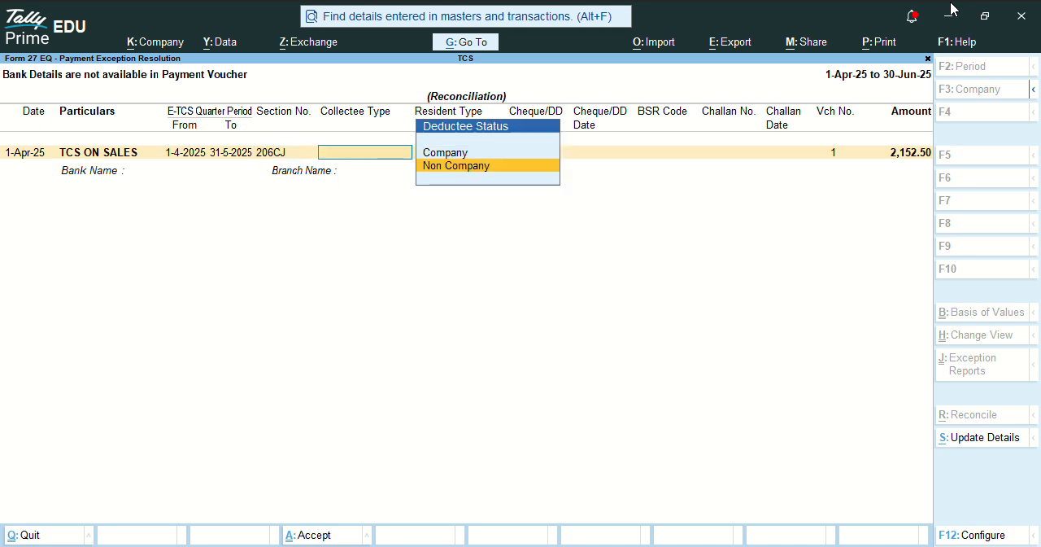
pyautogui.press('Return')
pyautogui.press('Down')
pyautogui.press('Return')
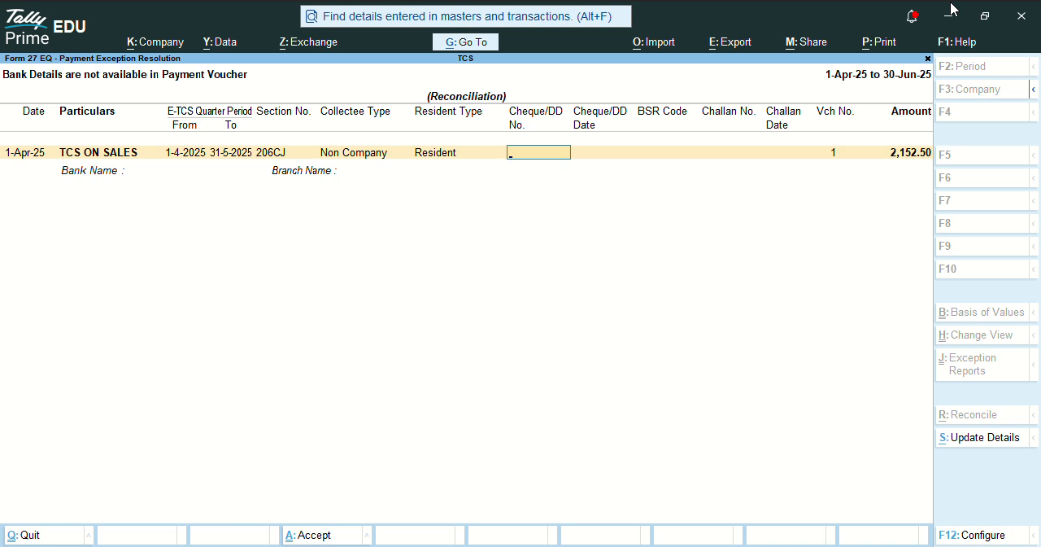
# - Enter cheque number 1, cheque date 1-4-2025 and BSR code 7896541 for the TCS payment
pyautogui.write('1')
pyautogui.press('Return')
pyautogui.write('1-4')
pyautogui.press('Return')
pyautogui.write('789654')
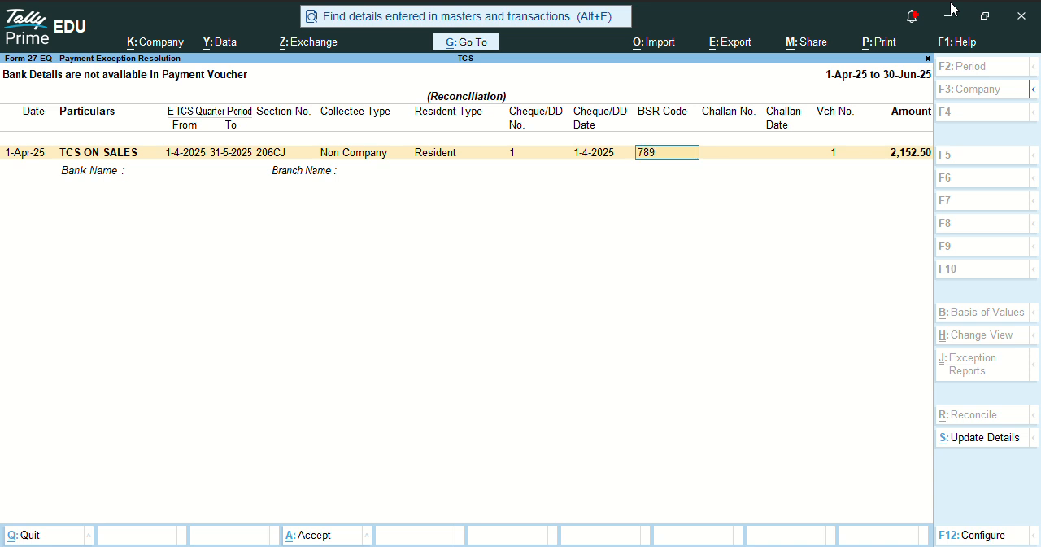
pyautogui.press('Return')
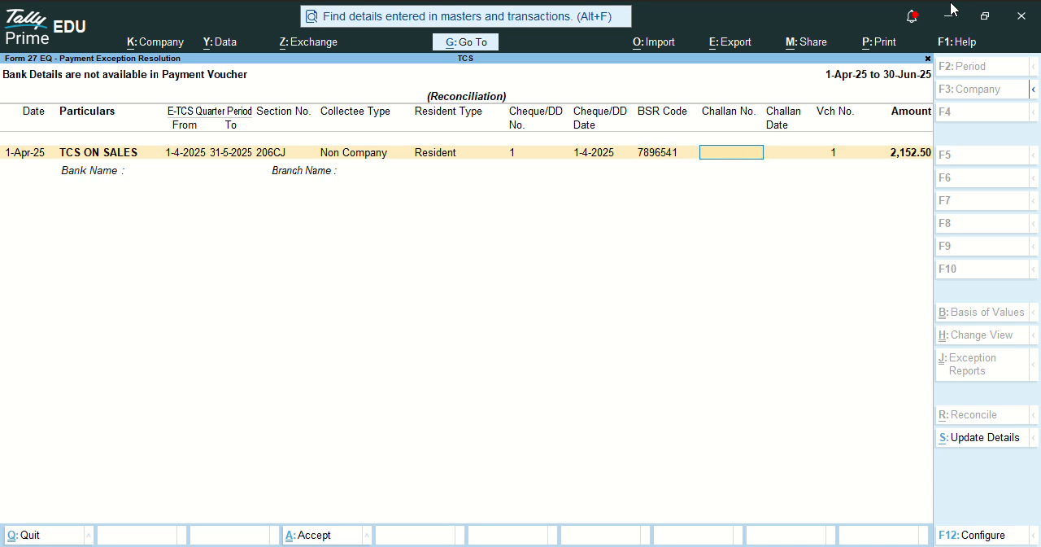
# - Enter challan number 5321 dated 1-4-2025, with bank SBI BANK ACCOUNT and branch BARMER, and save the payment details
pyautogui.press('Return')
pyautogui.press('BackSpace')
pyautogui.write('5321')
pyautogui.press('Return')
pyautogui.write('1.4')
pyautogui.press('Return')
pyautogui.press('Down')
pyautogui.press('Return')
pyautogui.write('BARMER')
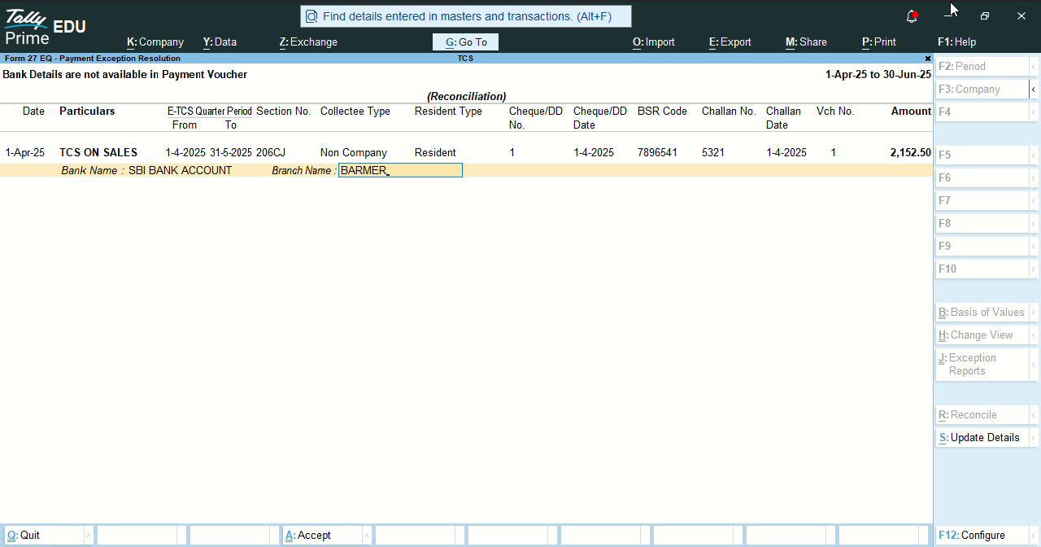
pyautogui.press('Return')
pyautogui.press('Return')
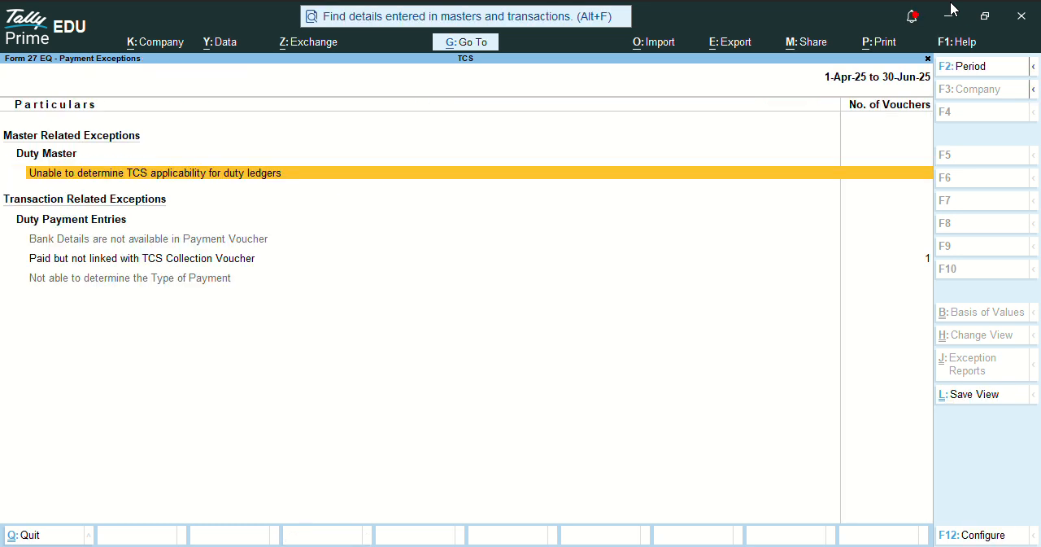
# - Examine the payment not linked with a TCS collection voucher and its voucher entries, and close the Form 27EQ report
pyautogui.press('Down')
pyautogui.press('Down')
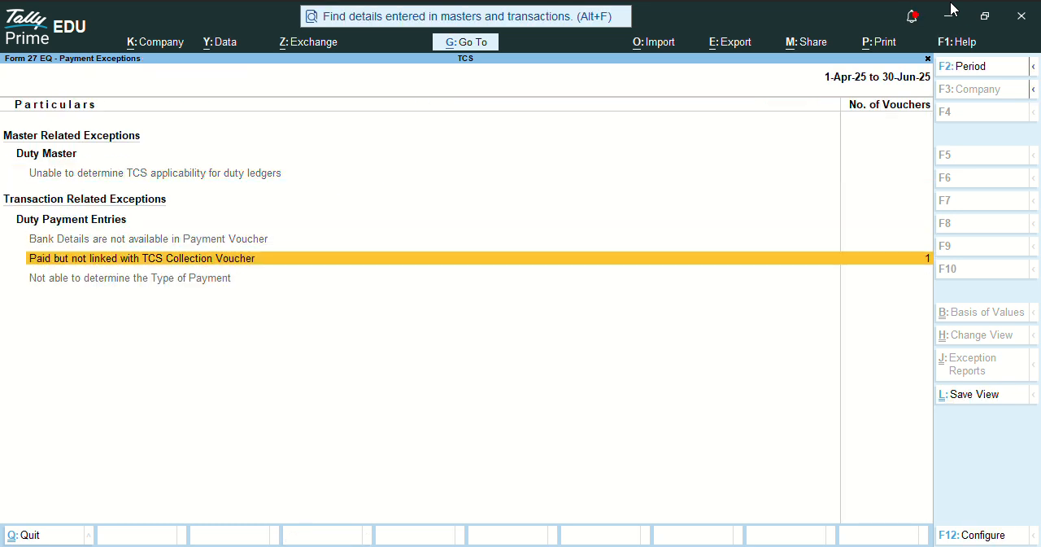
pyautogui.press('Return')
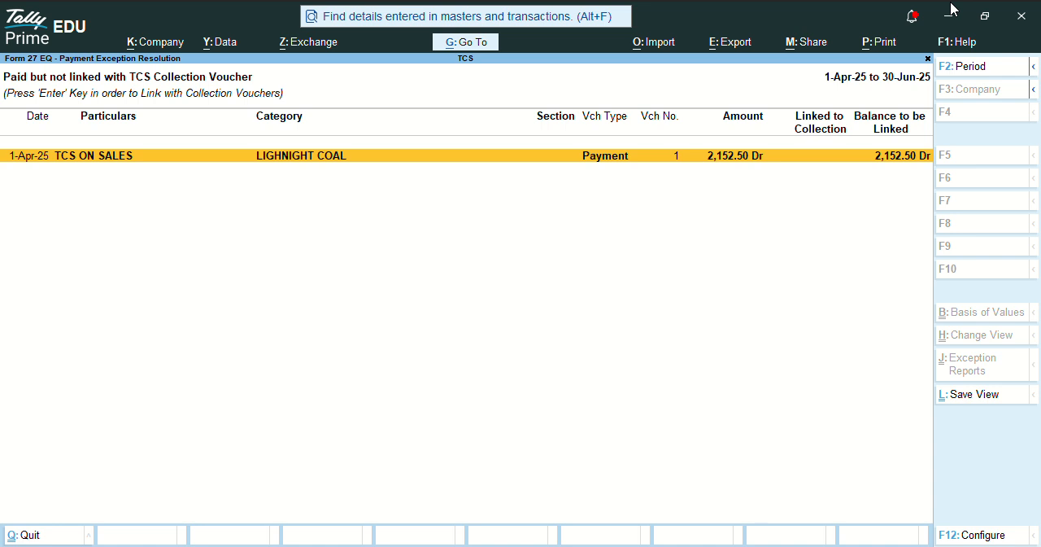
pyautogui.press('Escape')
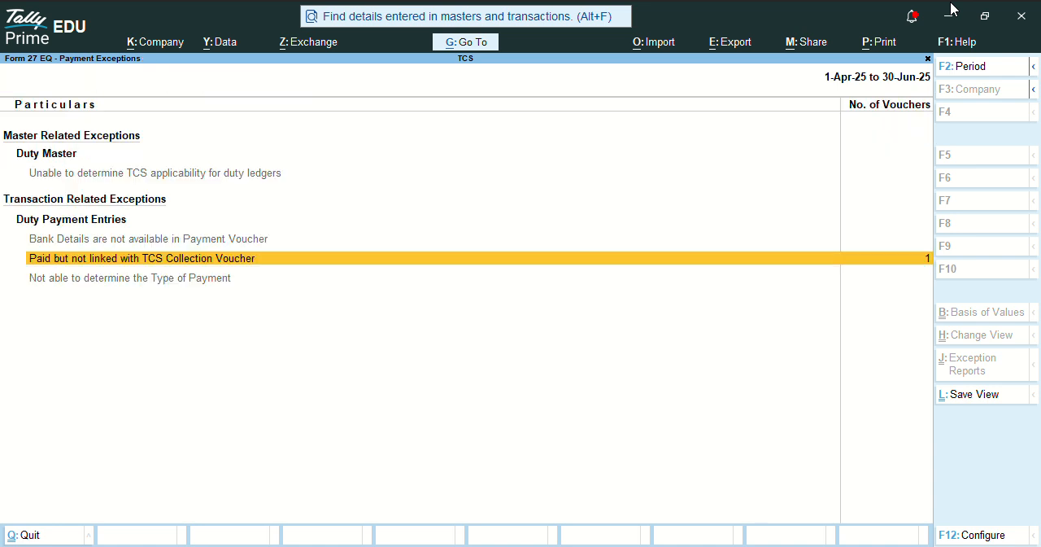
pyautogui.press('Return')
pyautogui.press('Return')
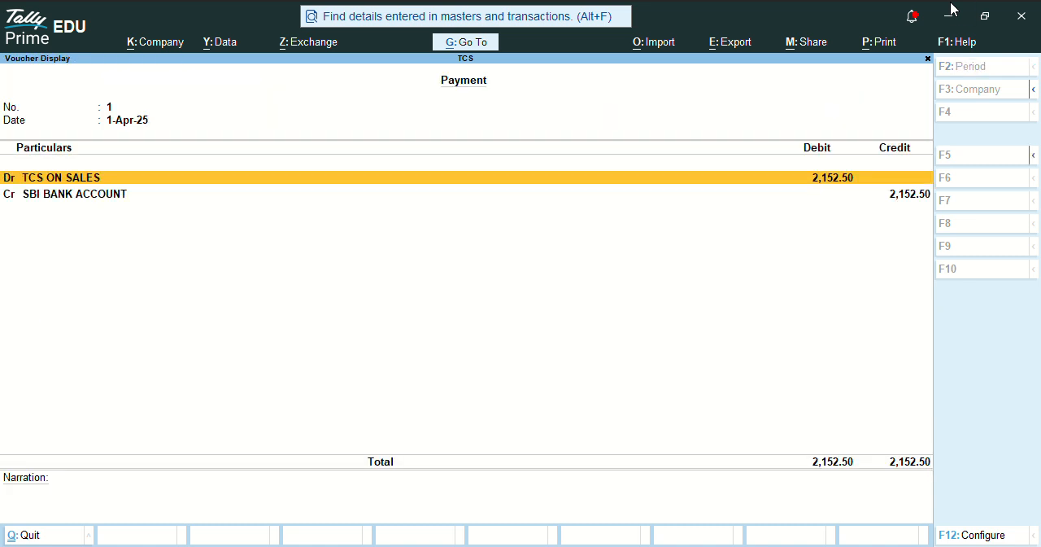
pyautogui.press('Down')
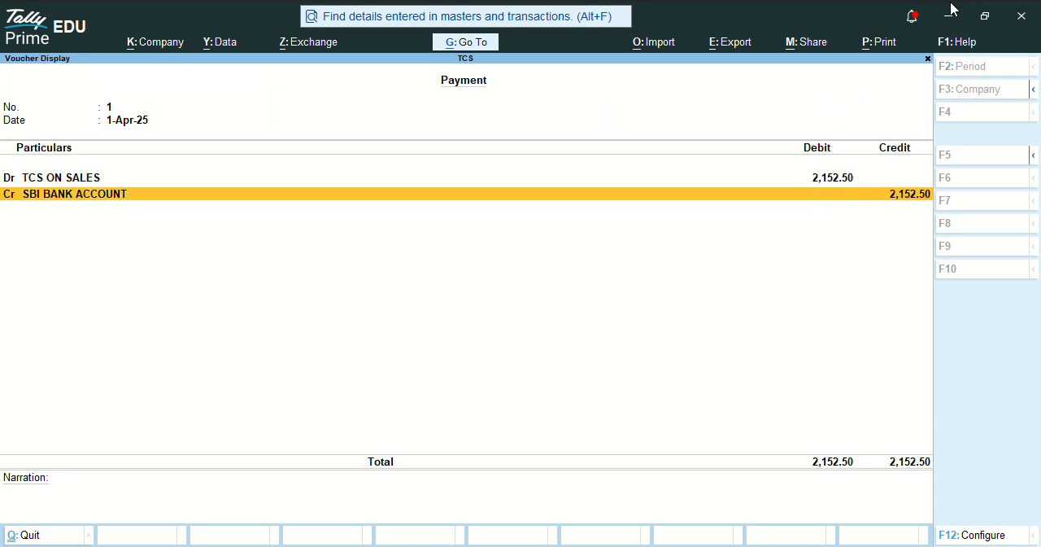
pyautogui.press('Escape')
# - Open the TCS ON SALES ledger for alteration
pyautogui.press('Escape')
pyautogui.press('Escape')
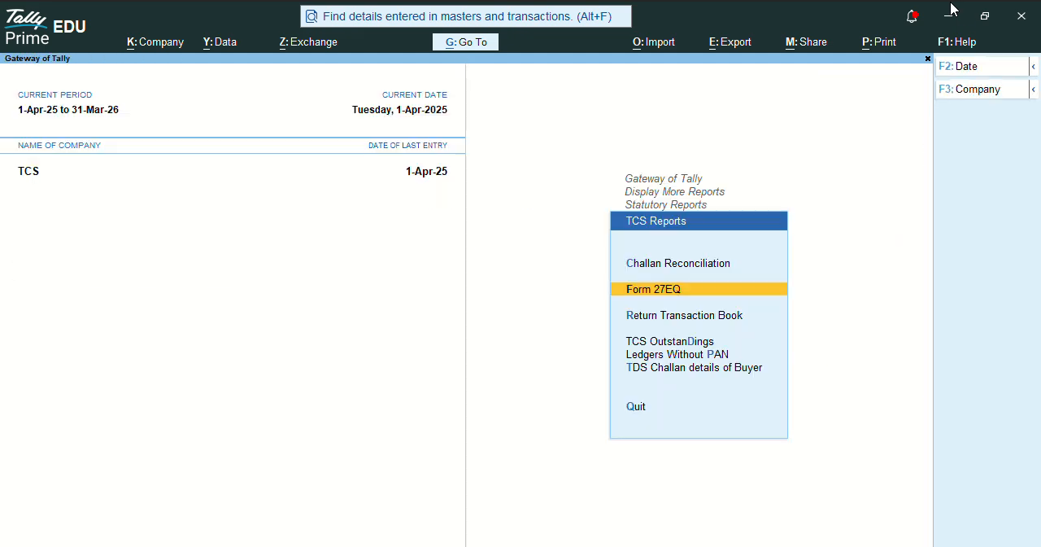
pyautogui.press('Escape')
pyautogui.press('Escape')
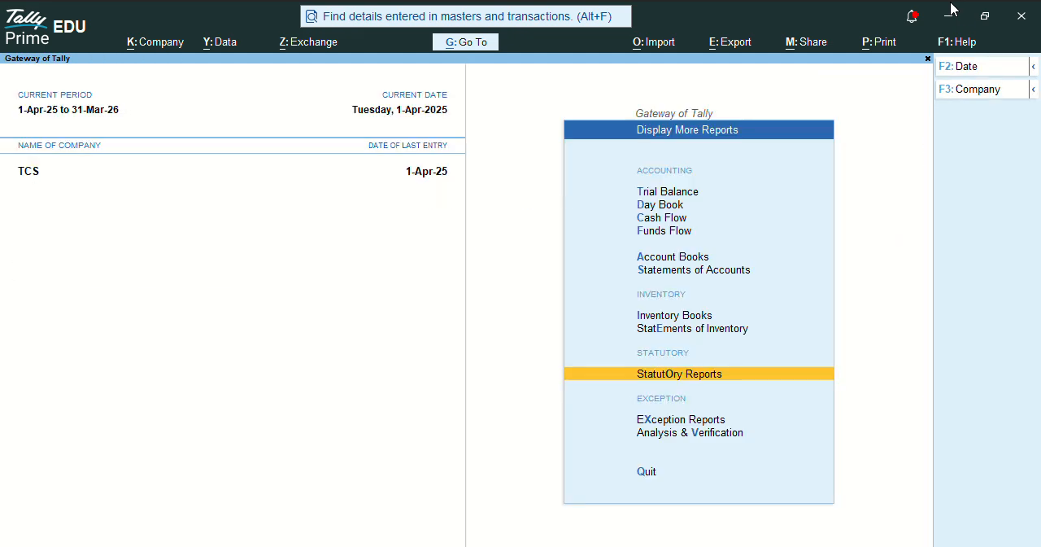
pyautogui.press('Escape')
pyautogui.press('a')
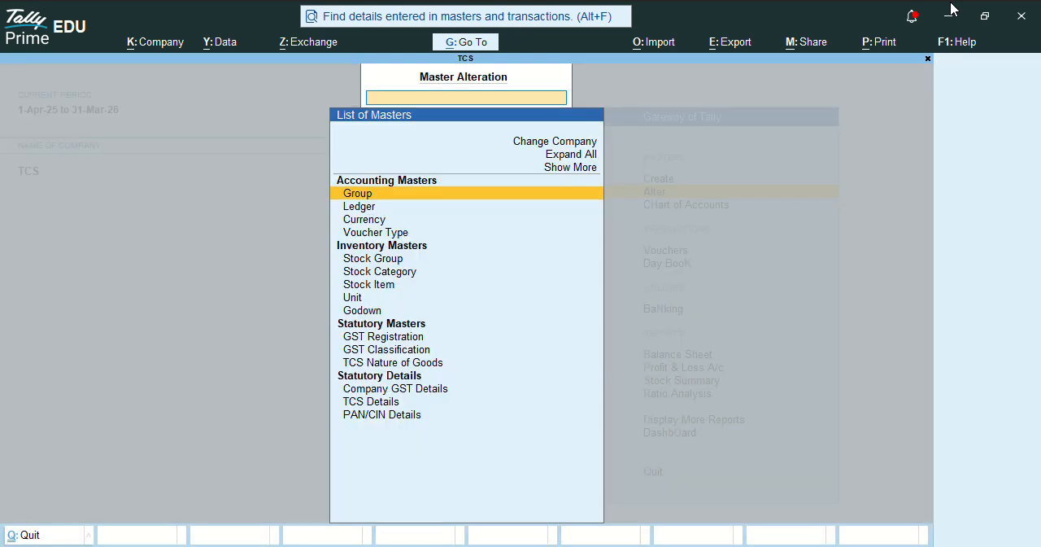
pyautogui.press('Down')
pyautogui.press('Return')
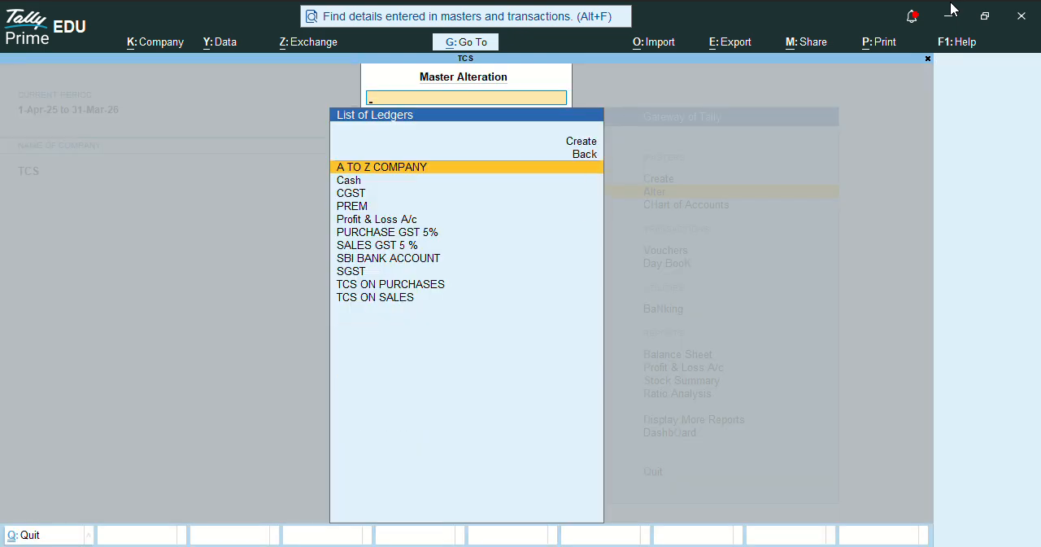
pyautogui.write('sa')
pyautogui.press('Down')
pyautogui.press('Return')
pyautogui.press('Return')
pyautogui.press('Return')
pyautogui.press('Return')
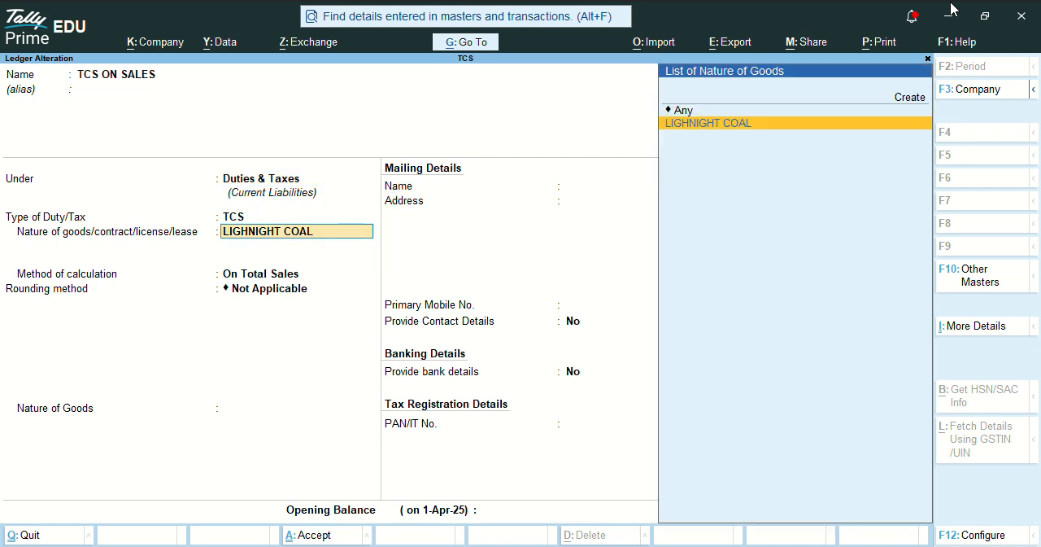
# - Check the TCS ON SALES ledger's nature of goods and method of calculation, and accept the ledger
pyautogui.press('Return')
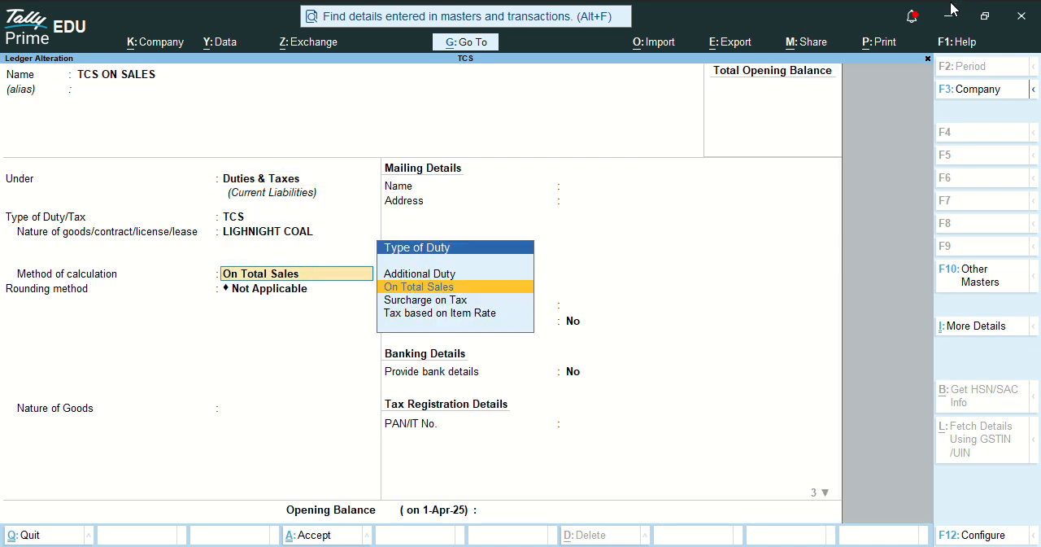
pyautogui.press('Return')
pyautogui.press('Return')
pyautogui.hotkey('ctrl', 'a')
pyautogui.press('Return')
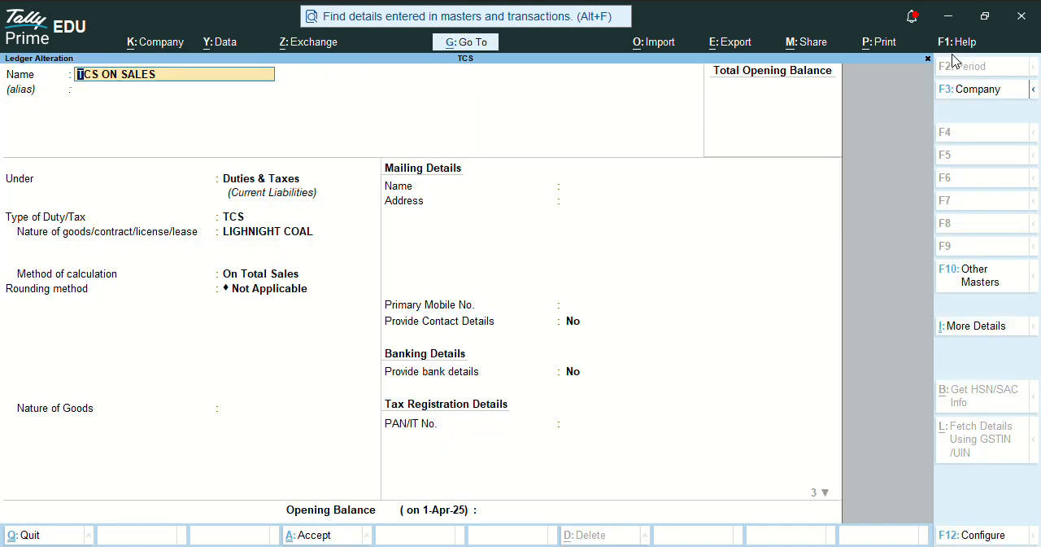
pyautogui.hotkey('ctrl', 'a')
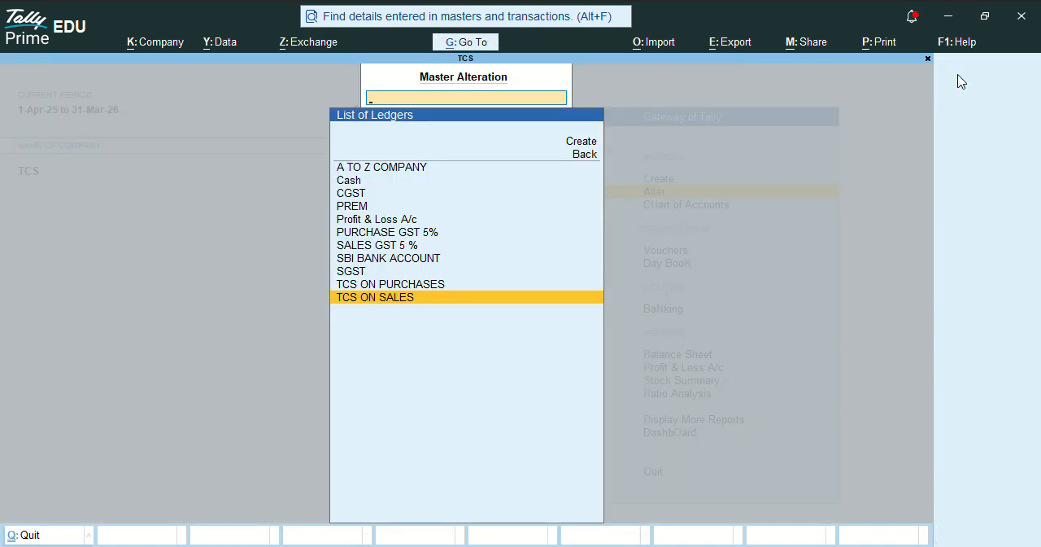
# - Reopen the Form 27EQ report, examine its collection and payment details, and close it
pyautogui.press('Escape')
pyautogui.press('Escape')
pyautogui.press('Escape')
pyautogui.press('Escape')
pyautogui.press('d')
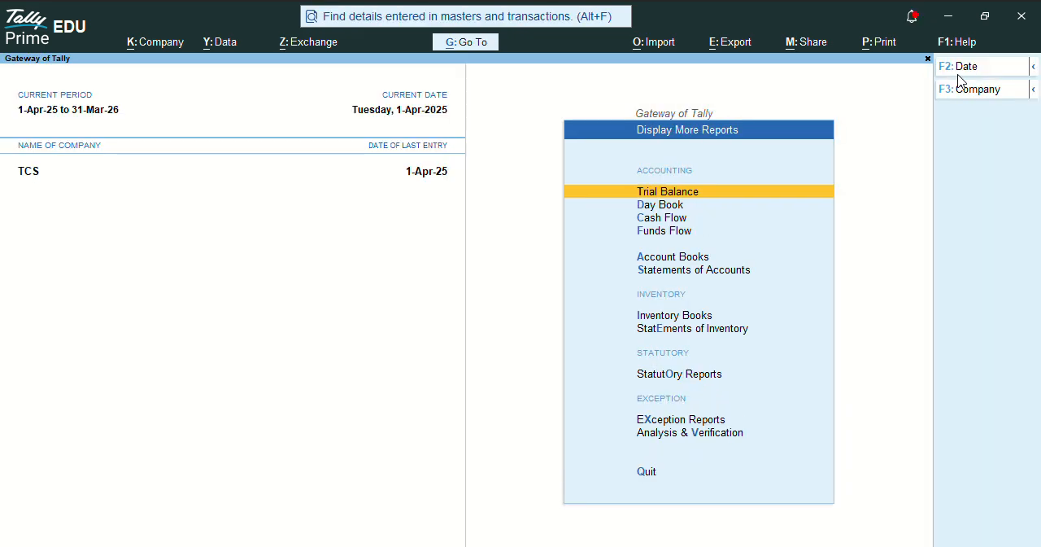
pyautogui.press('o')
pyautogui.press('c')
pyautogui.press('Down')
pyautogui.press('Return')
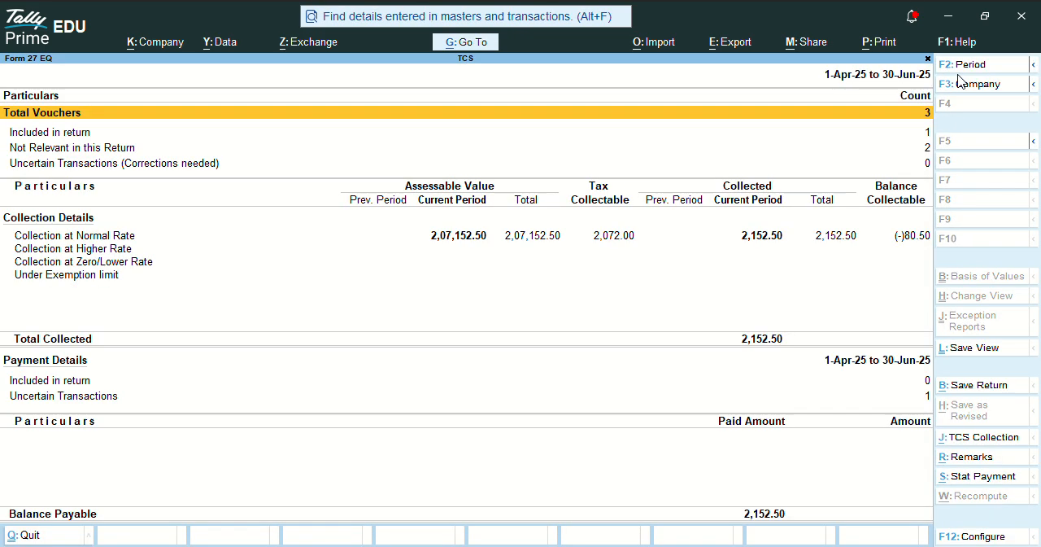
pyautogui.press('Down')
pyautogui.press('Down')
pyautogui.press('Down')
pyautogui.press('Down')
pyautogui.press('Down')
pyautogui.press('Up')
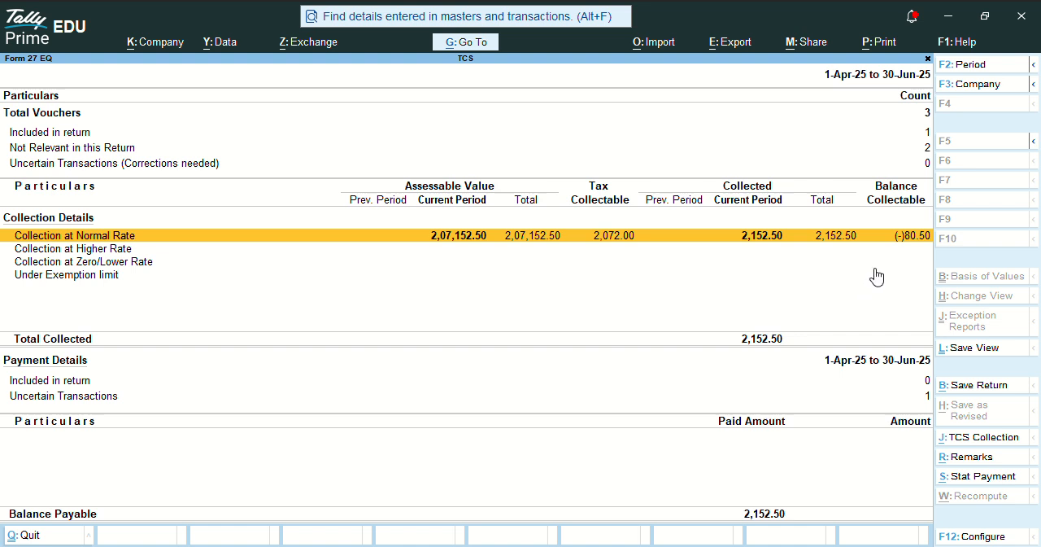
pyautogui.press('Escape')
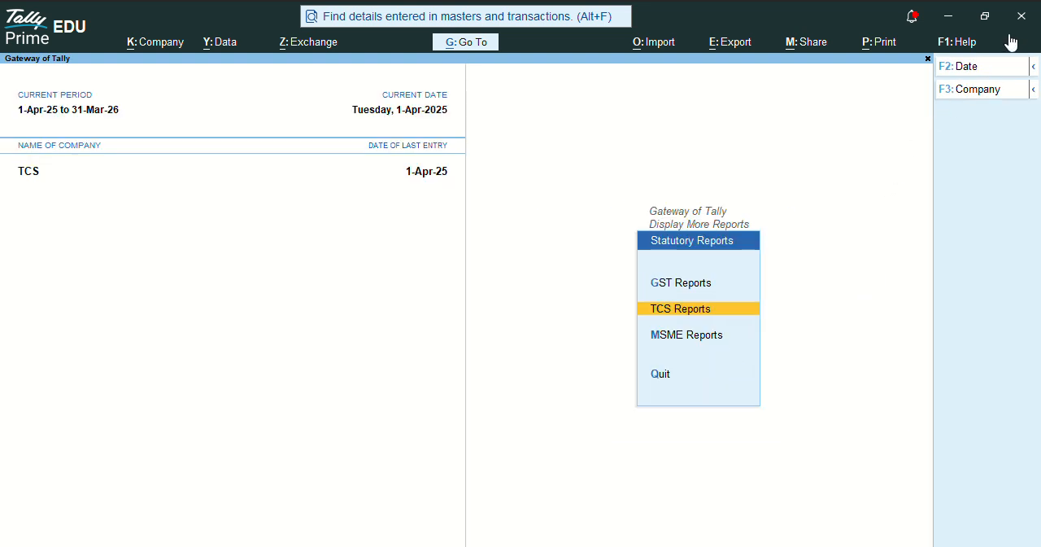